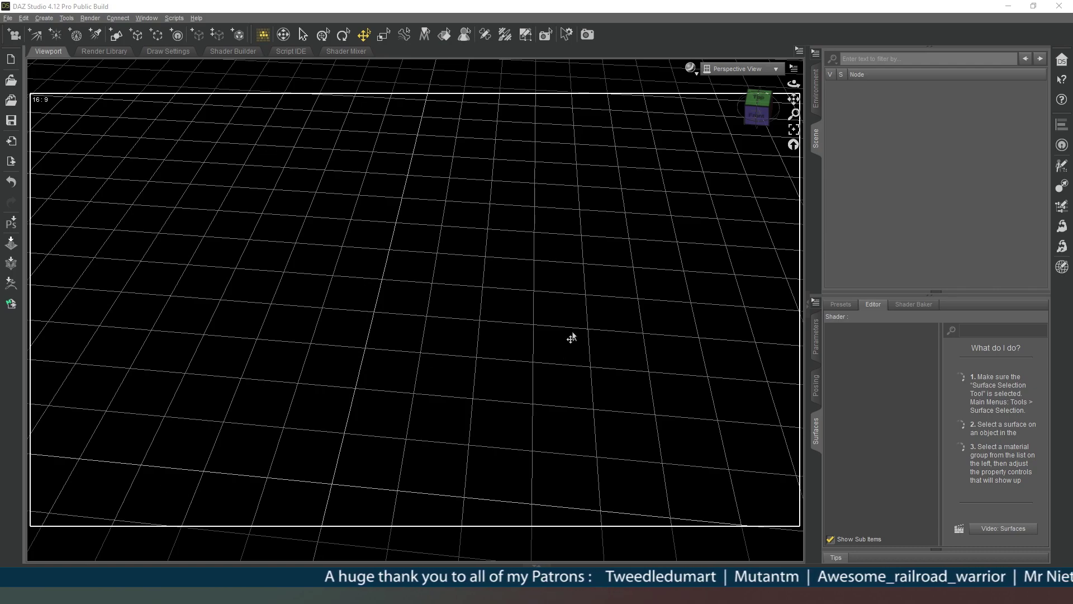
- Create a cube primitive at World Center on the Y Positive axis, with size 3 m and 6 divisions
mouse_move(754, 104)
left_mouse_down()
mouse_move(748, 98)
mouse_move(757, 102)
left_mouse_up()
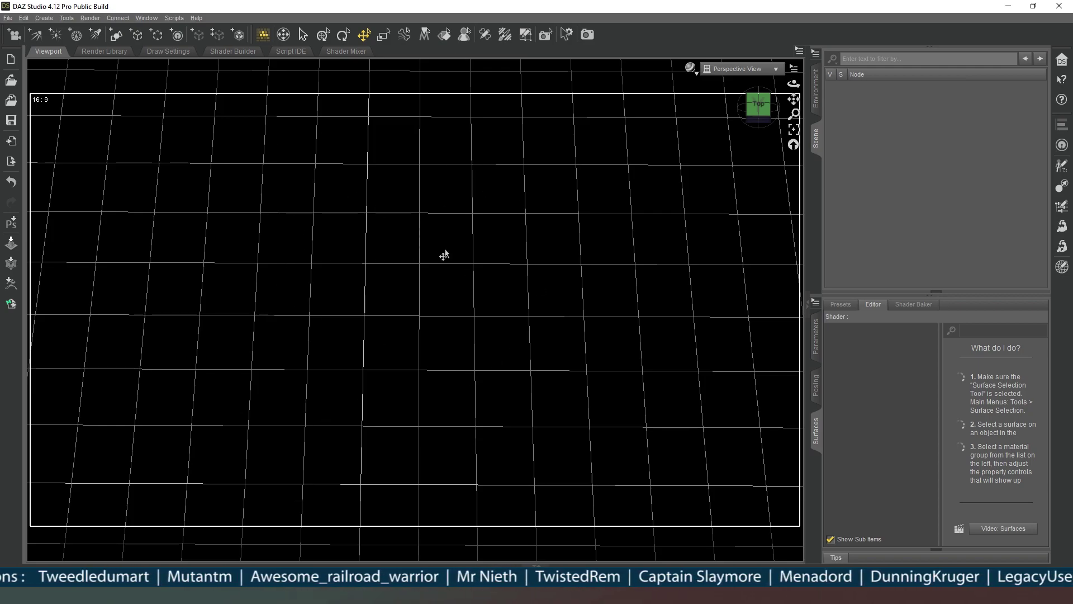
left_click(136, 35)
left_click(115, 37)
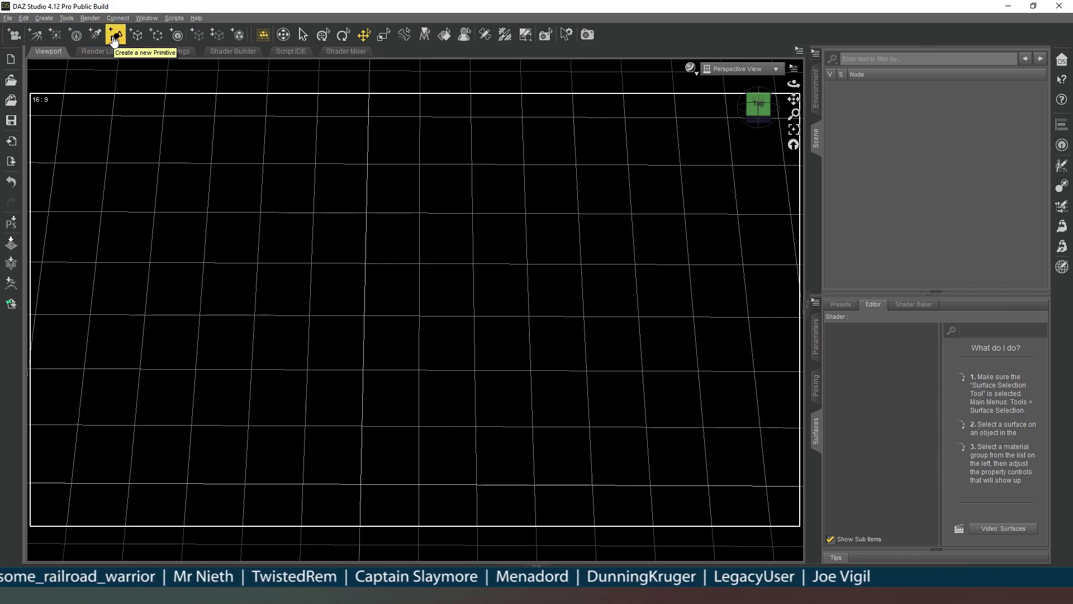
left_click(113, 39)
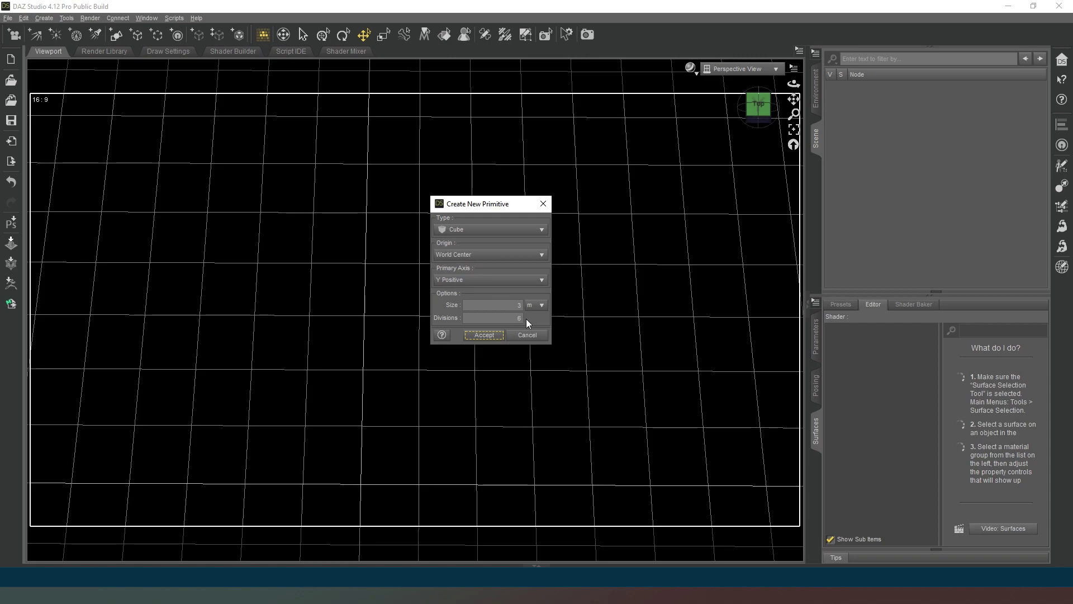
left_click(484, 335)
- Display the viewport in the Wire Texture Shaded draw style and look at the cube from the Top View
left_click(693, 68)
left_click(694, 69)
left_click(694, 70)
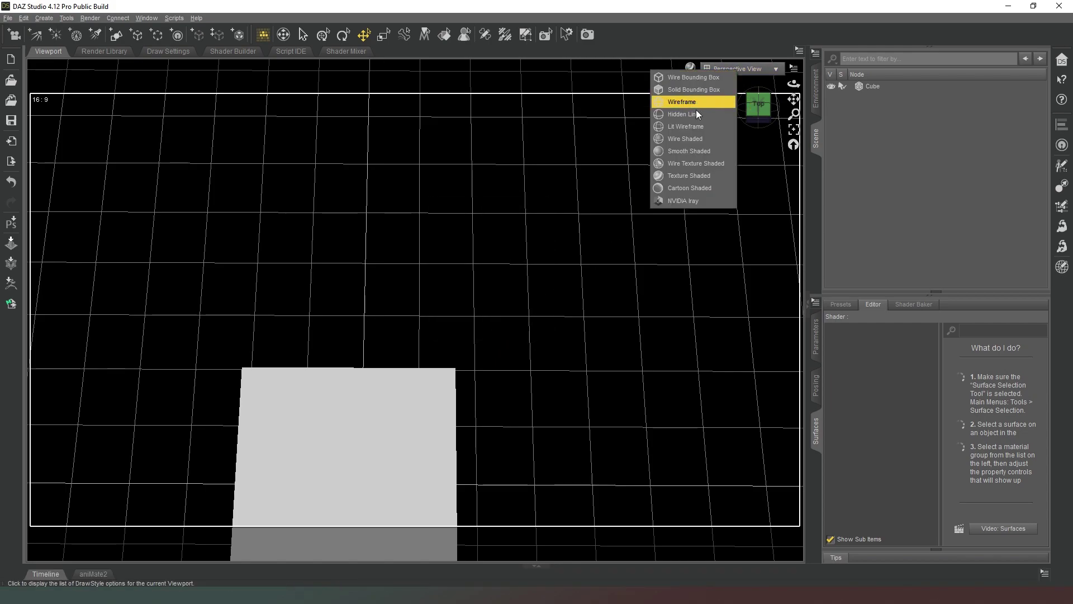
left_click(696, 164)
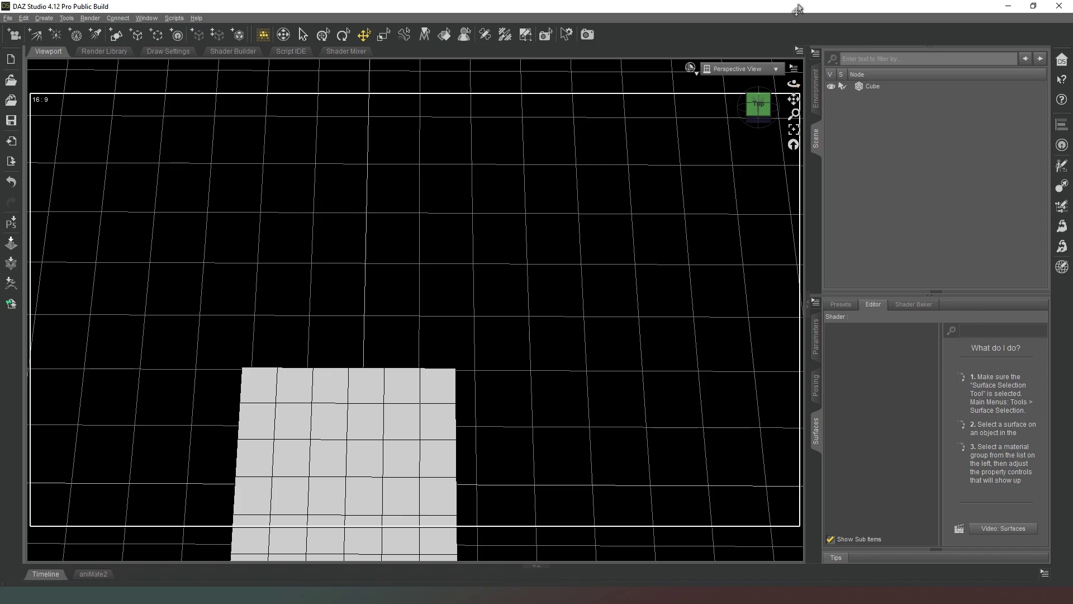
left_click_drag(794, 99, 815, 3)
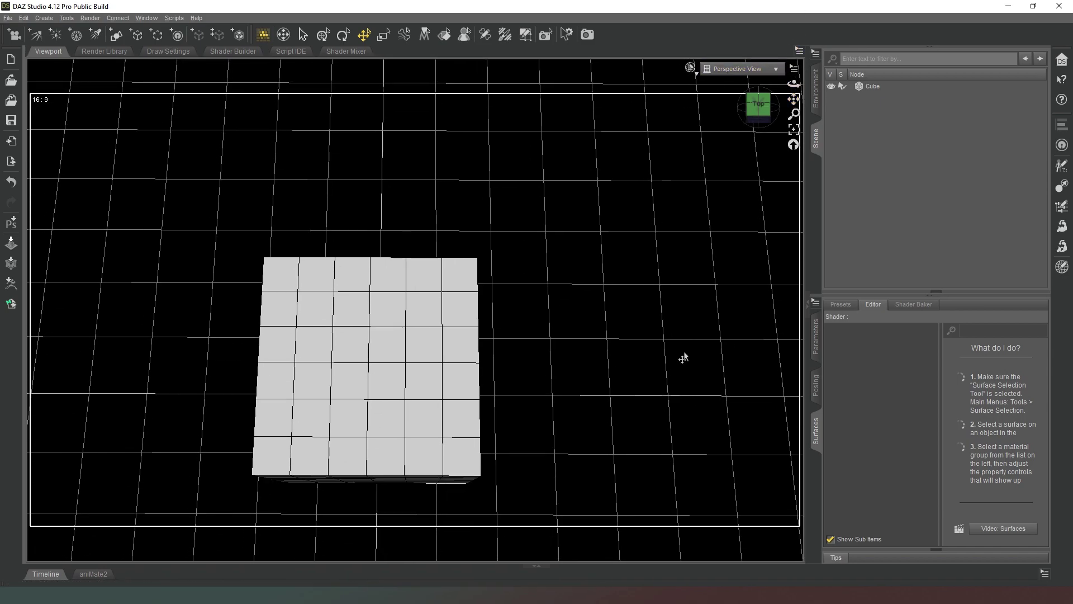
left_click(758, 106)
left_click(755, 69)
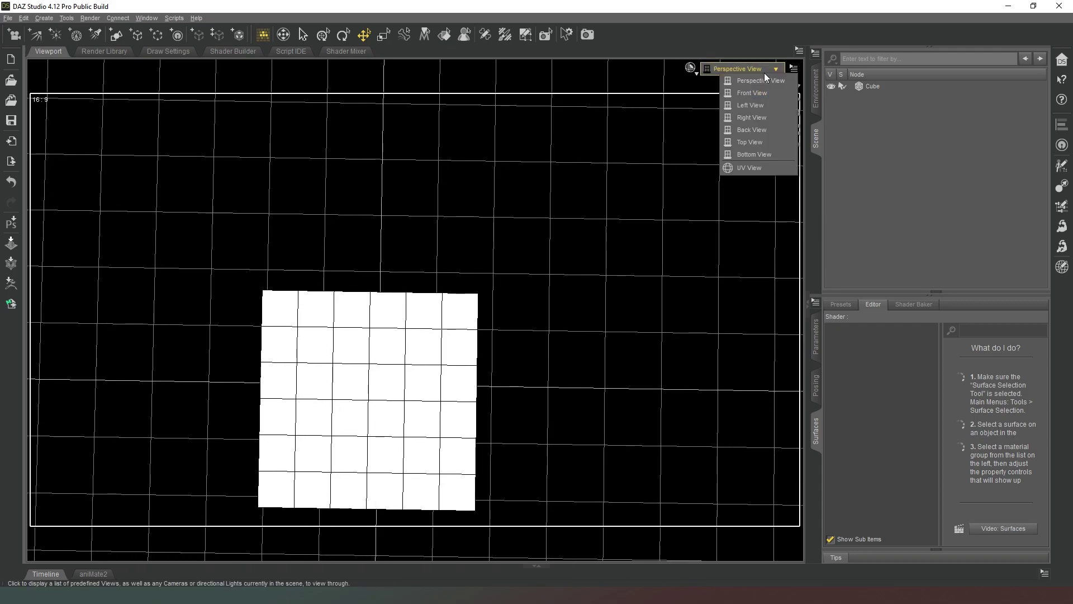
left_click(752, 142)
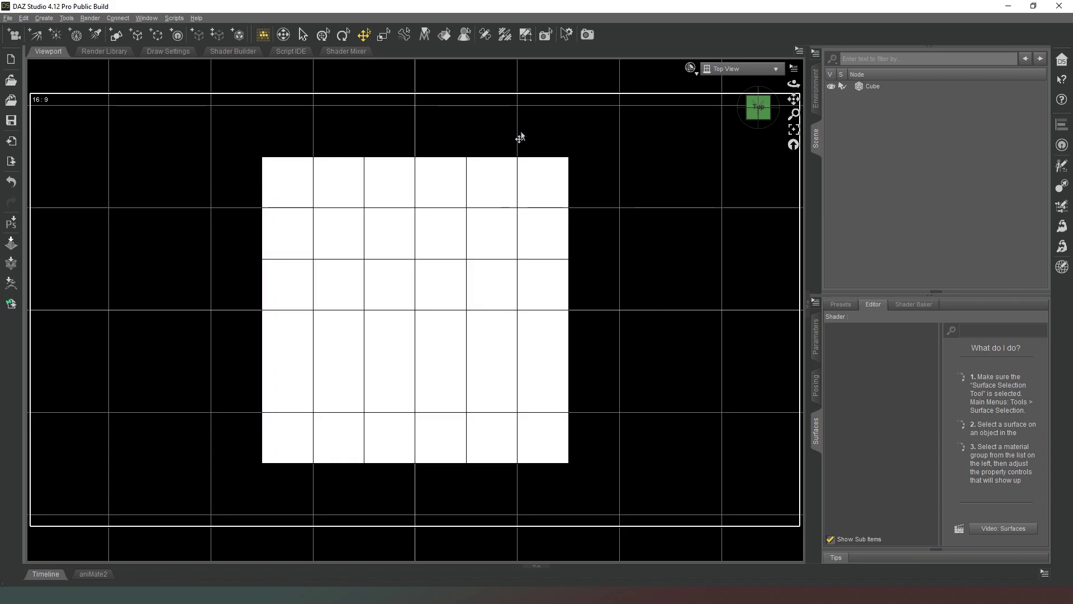
- Activate the Geometry Editor tool on the Cube node, using Marquee Selection as the selection mode
left_click(534, 37)
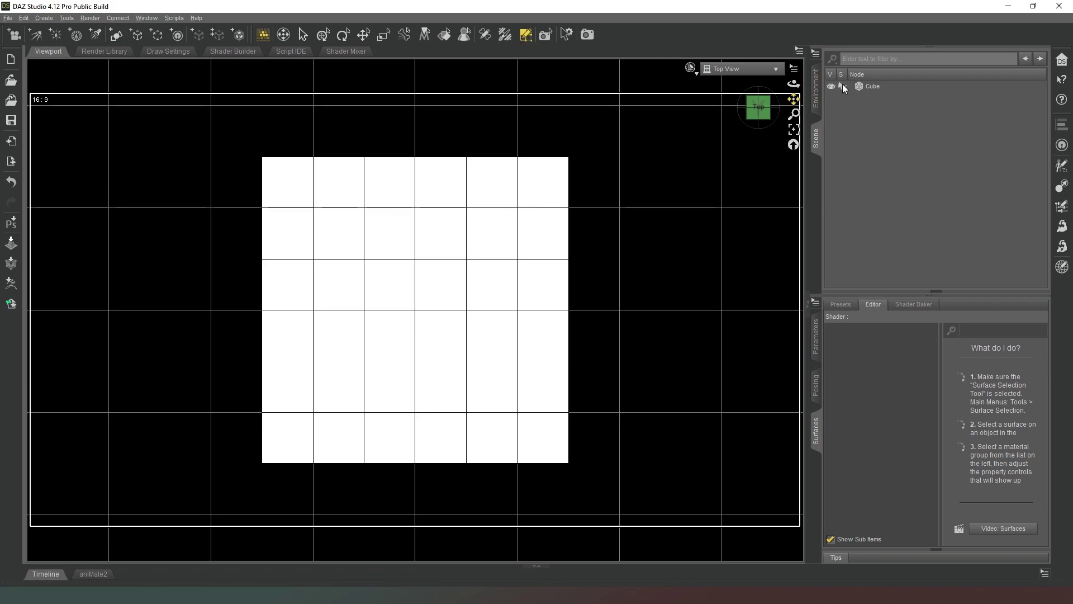
left_click(884, 85)
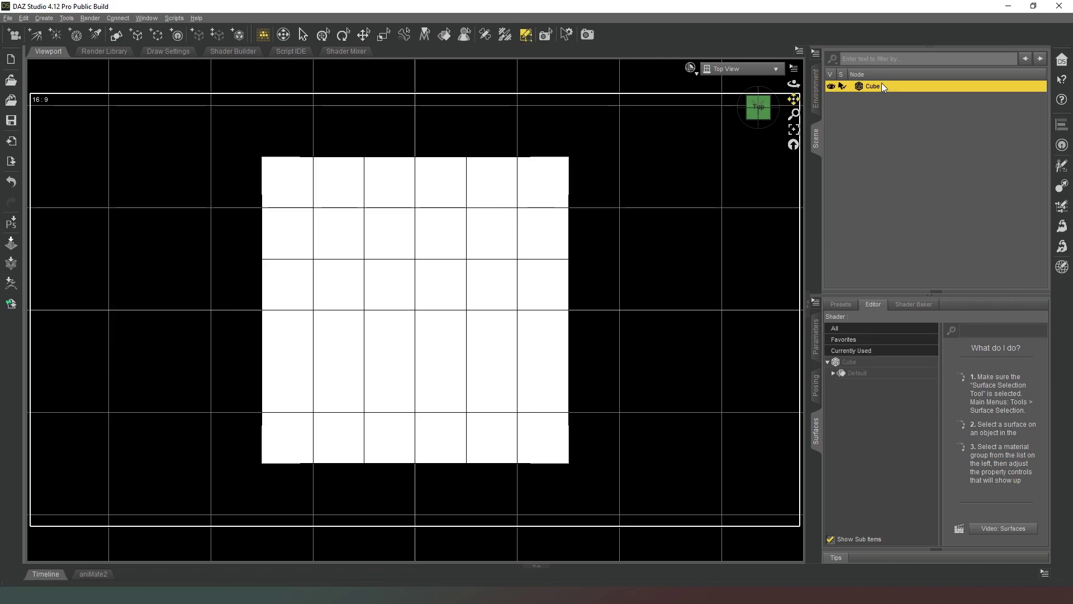
right_click(445, 226)
mouse_move(458, 238)
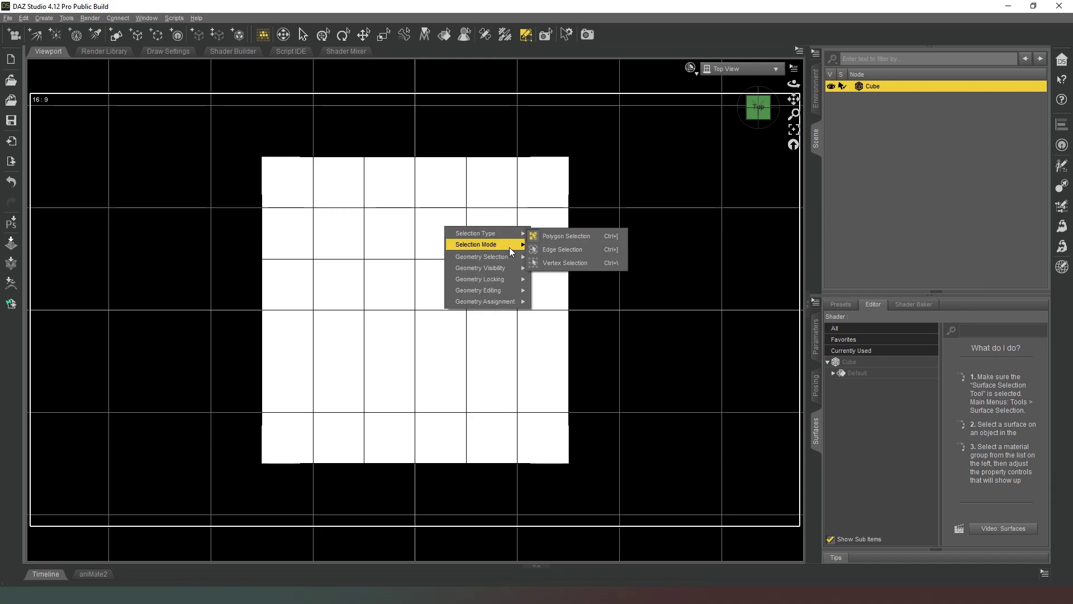
mouse_move(508, 247)
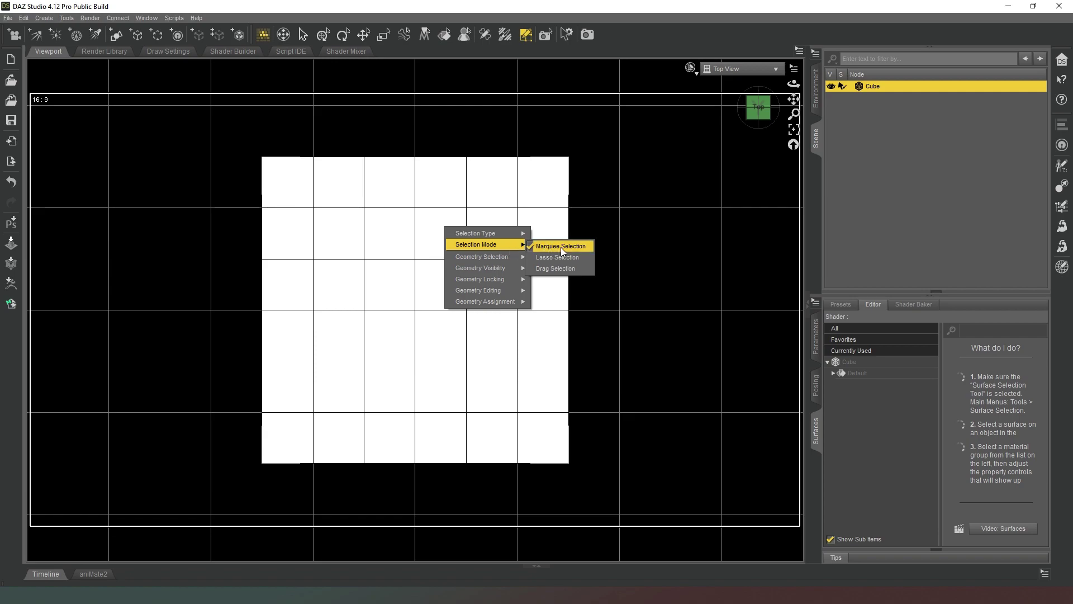
- Select all the cube's polygons except the two-by-two block at the middle of its back edge and delete the selected polygons
left_click_drag(686, 483, 461, 102)
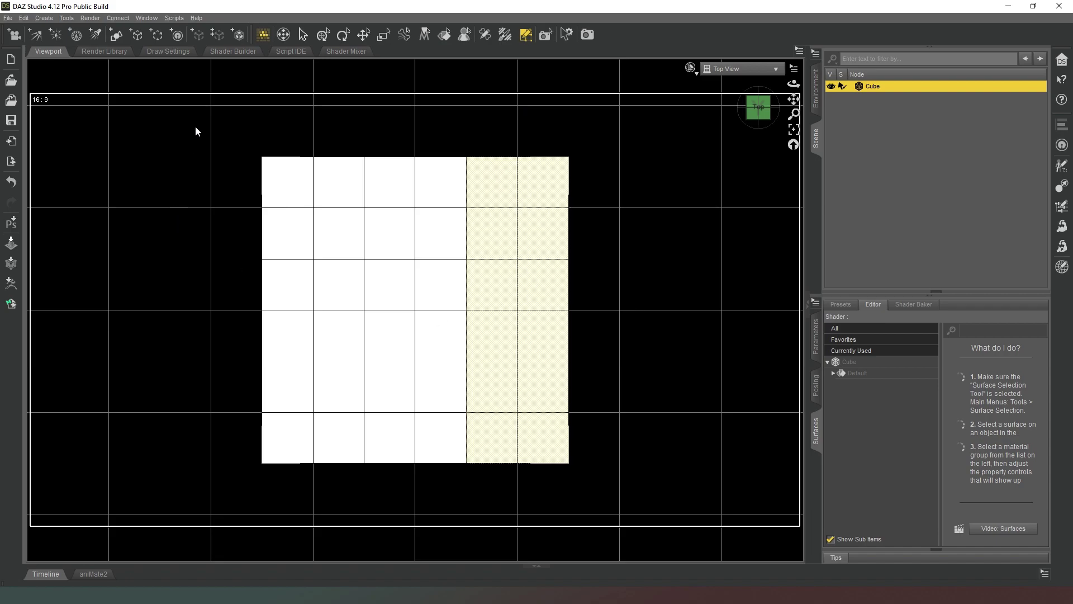
left_click_drag(201, 119, 372, 517)
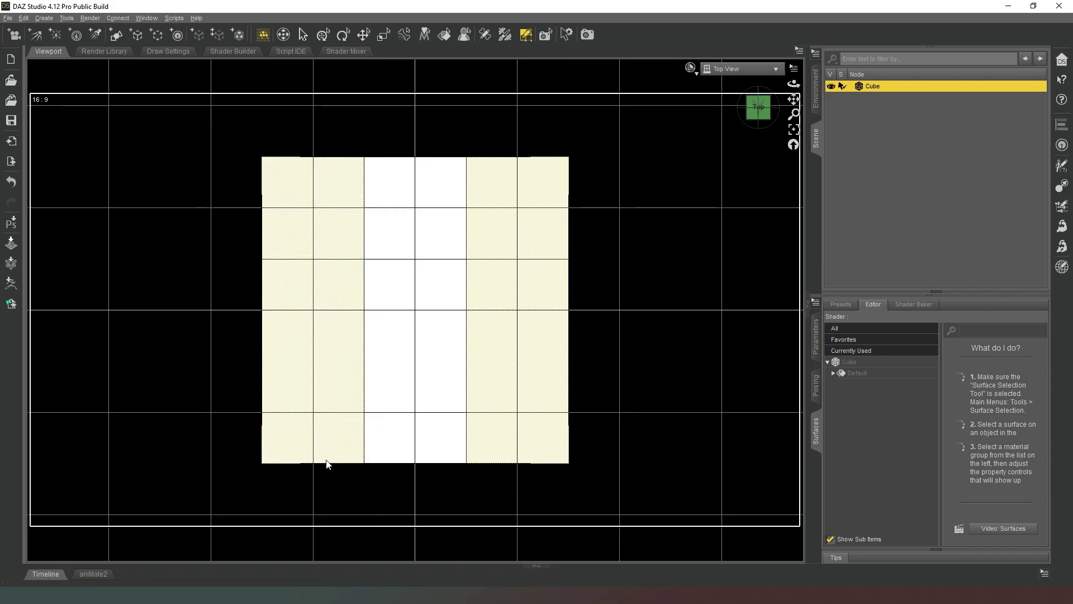
left_click_drag(525, 448, 287, 237)
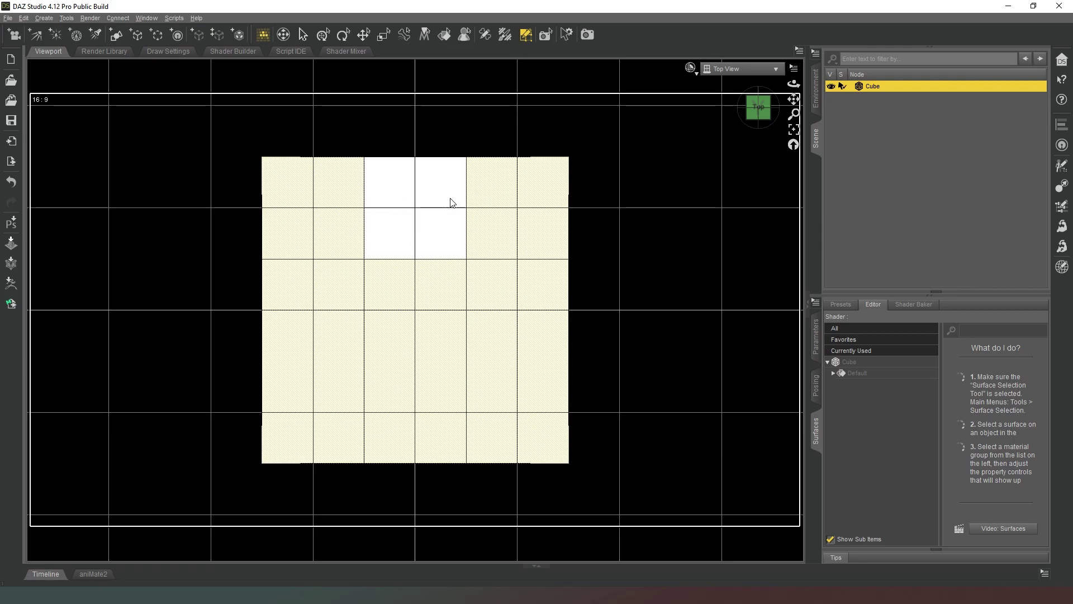
left_click(746, 69)
left_click(754, 75)
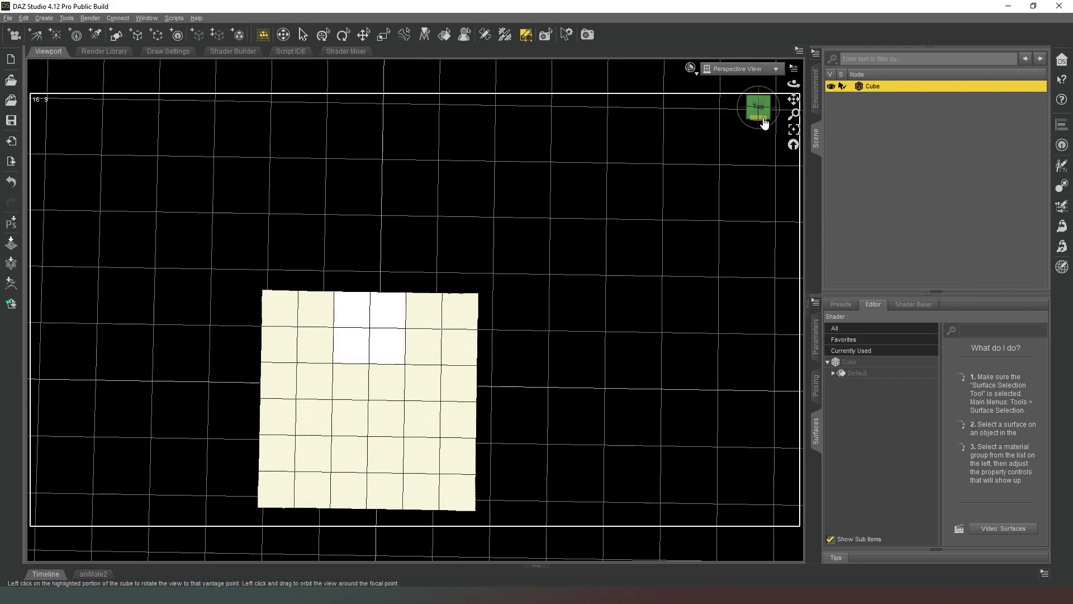
mouse_move(758, 106)
left_mouse_down()
mouse_move(733, 84)
mouse_move(774, 62)
mouse_move(758, 124)
left_mouse_up()
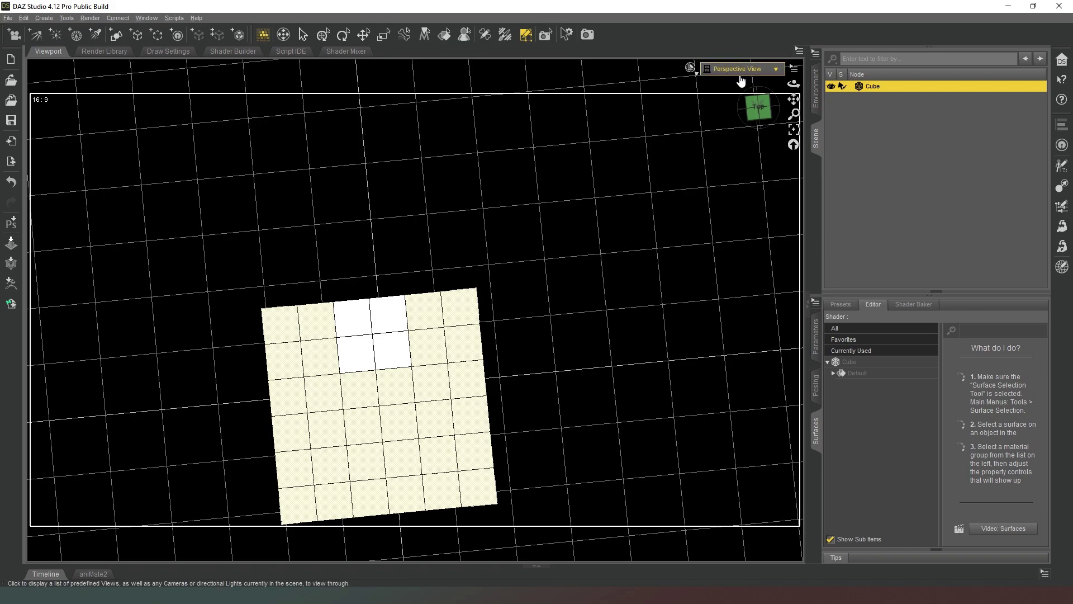
right_click(456, 355)
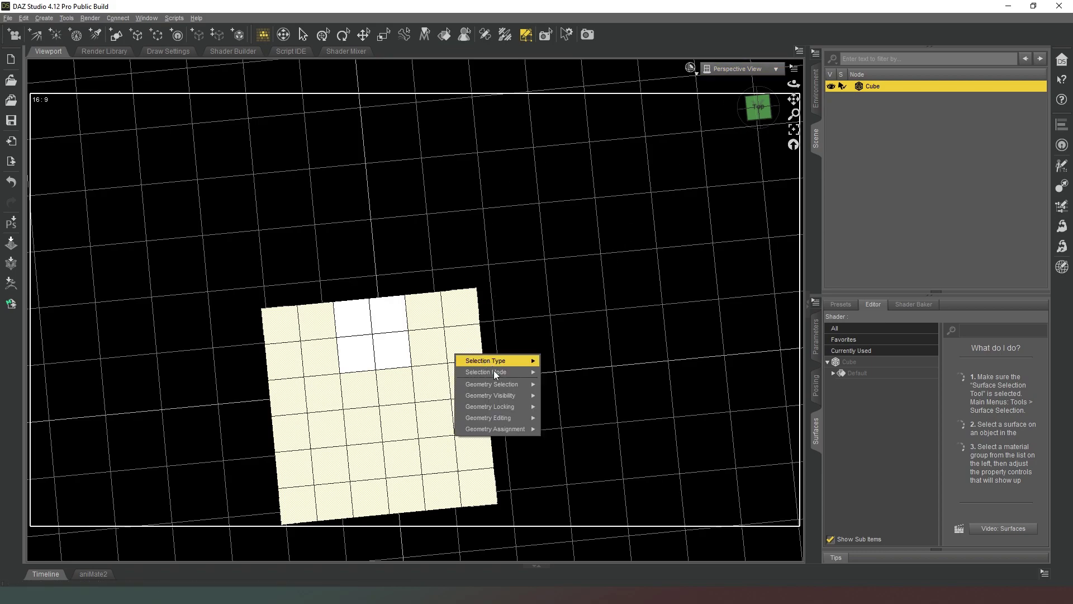
mouse_move(523, 422)
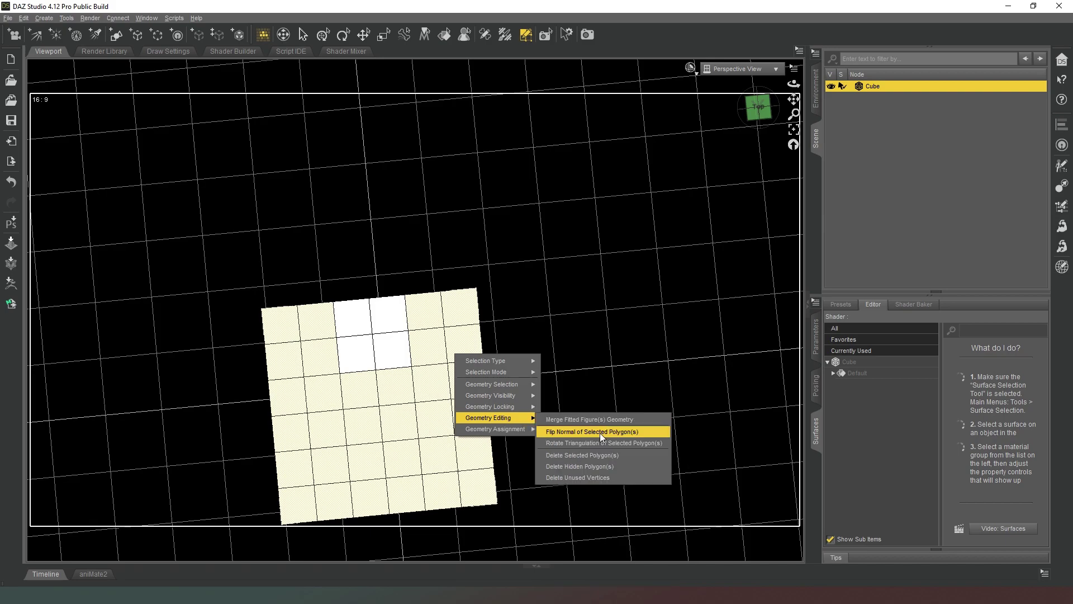
left_click(599, 454)
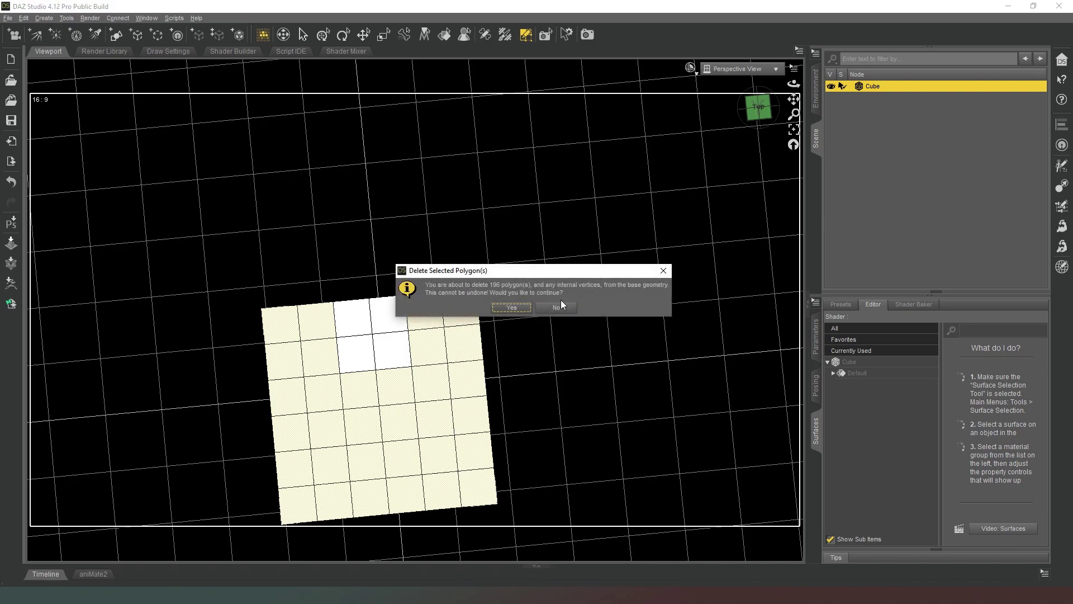
left_click(512, 307)
- Select the four bottom polygons of the remaining geometry and create a surface named Floor from them
left_click(763, 101)
mouse_move(769, 113)
left_mouse_down()
mouse_move(755, 78)
mouse_move(764, 66)
mouse_move(780, 70)
mouse_move(749, 95)
mouse_move(755, 115)
mouse_move(788, 98)
mouse_move(765, 112)
left_mouse_up()
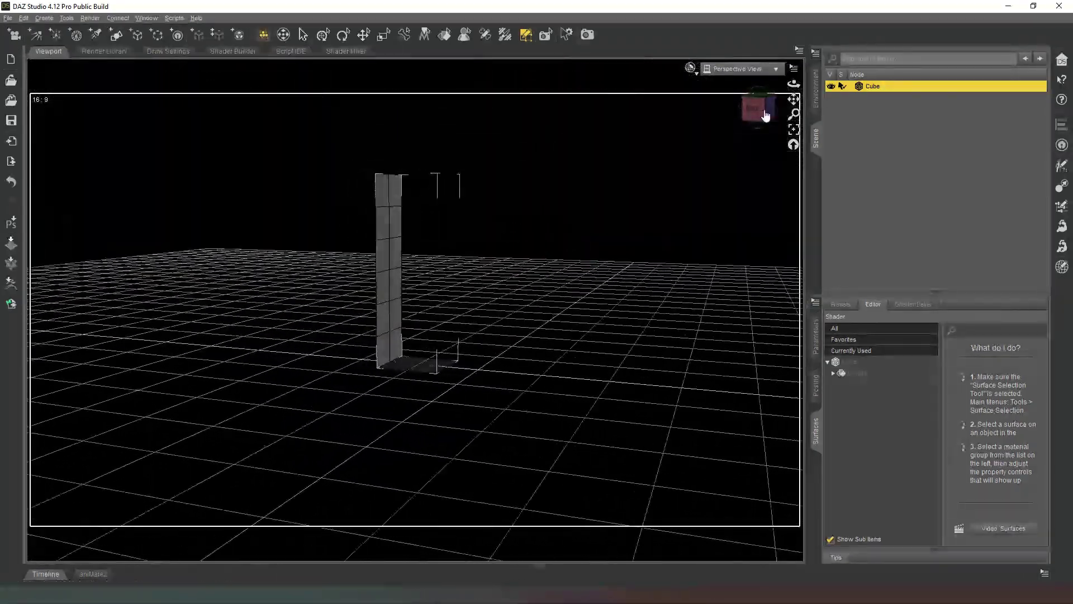
left_click(749, 110)
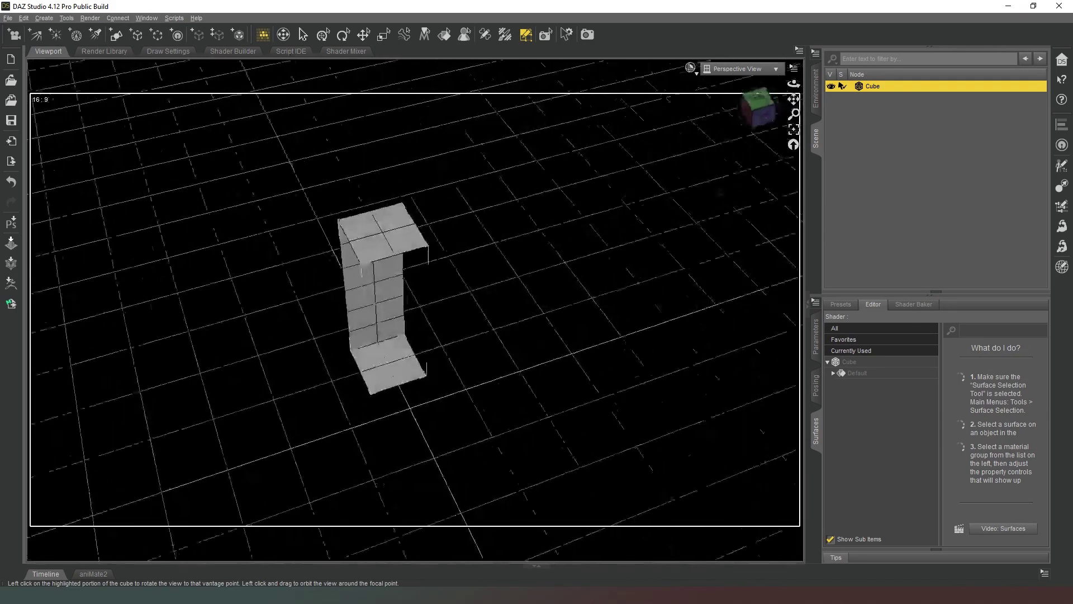
left_click_drag(322, 327, 322, 328)
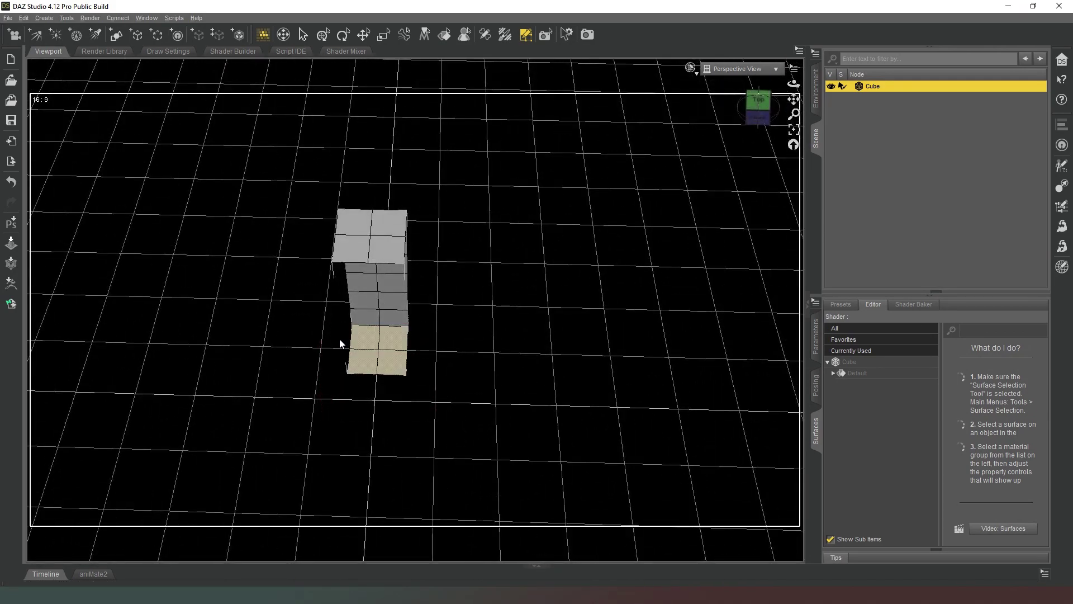
right_click(389, 343)
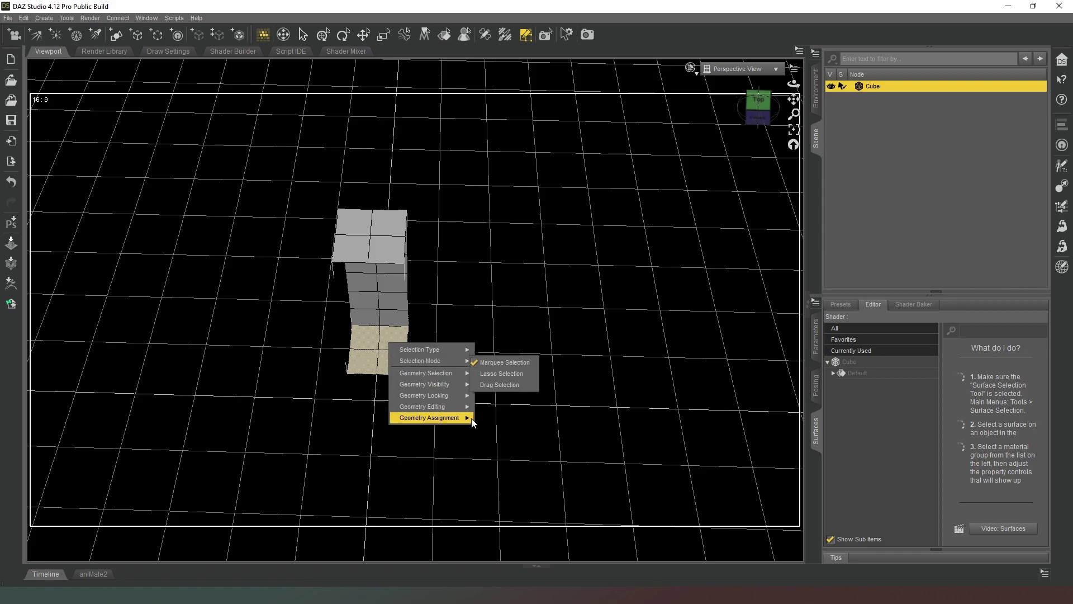
mouse_move(471, 418)
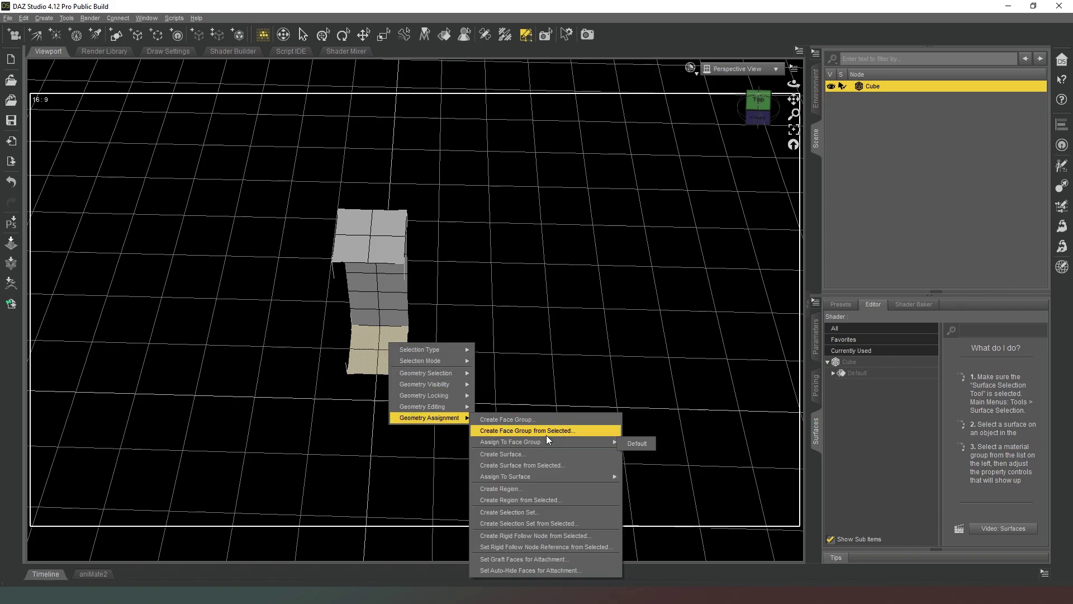
left_click(551, 467)
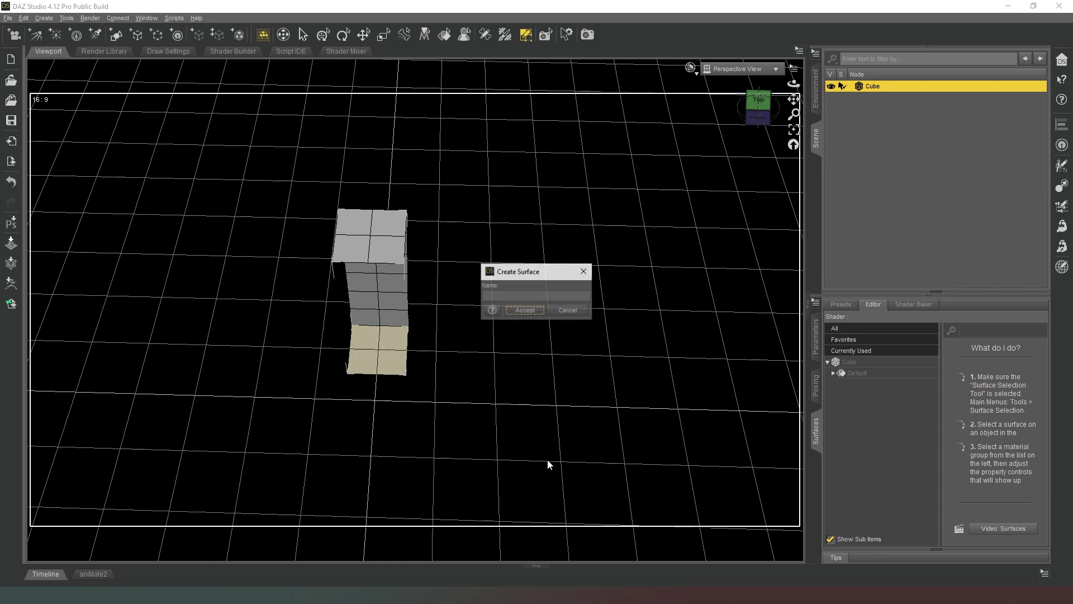
left_click(525, 296)
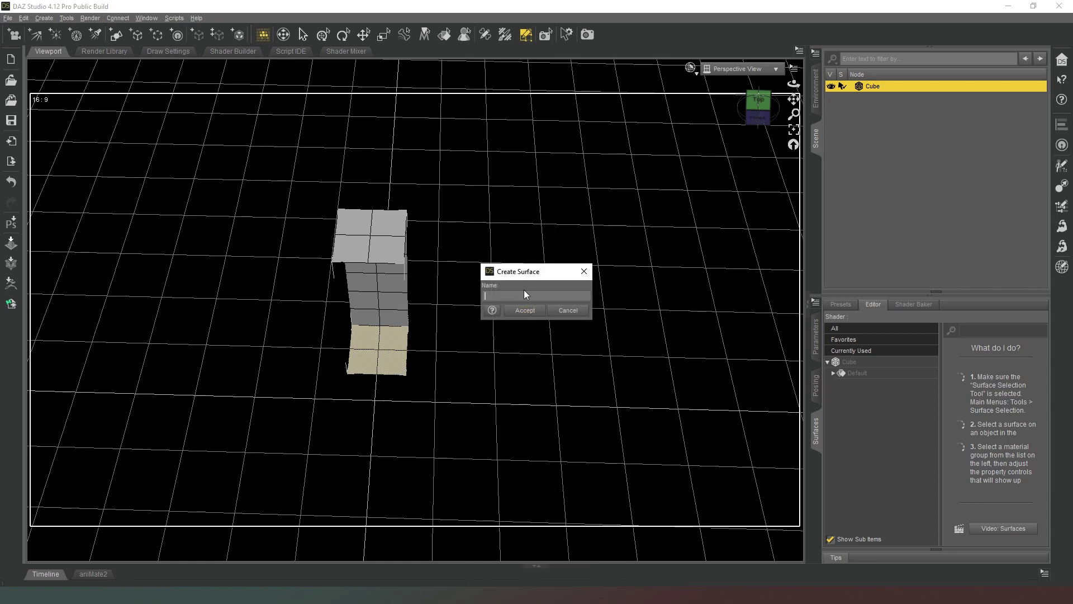
type("Floor")
key("Return")
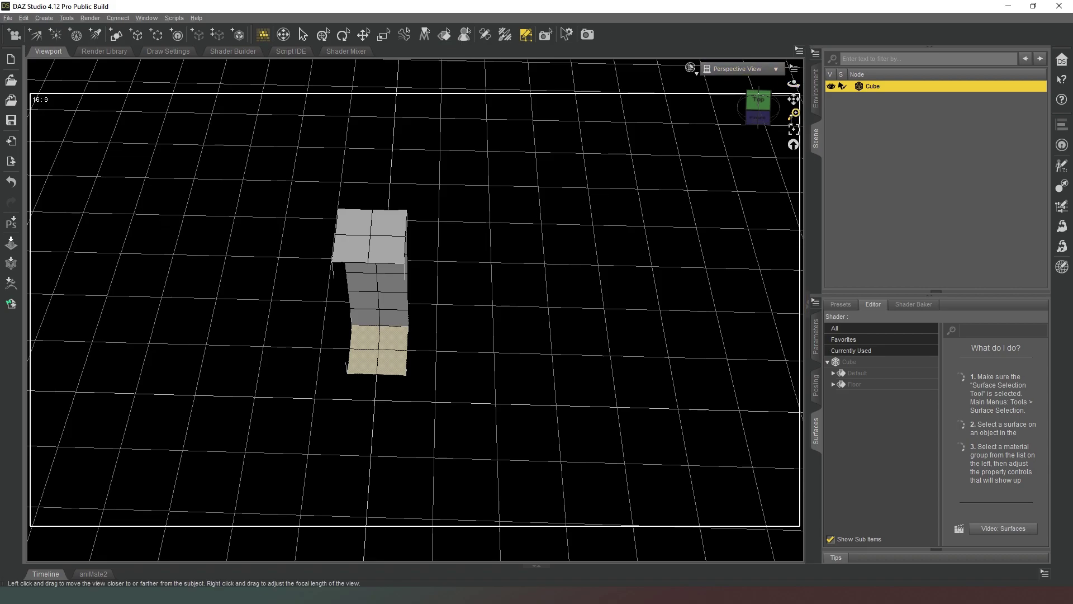
- Select the four top polygons of the remaining geometry and create a surface named Ceiling from them
left_click(757, 117)
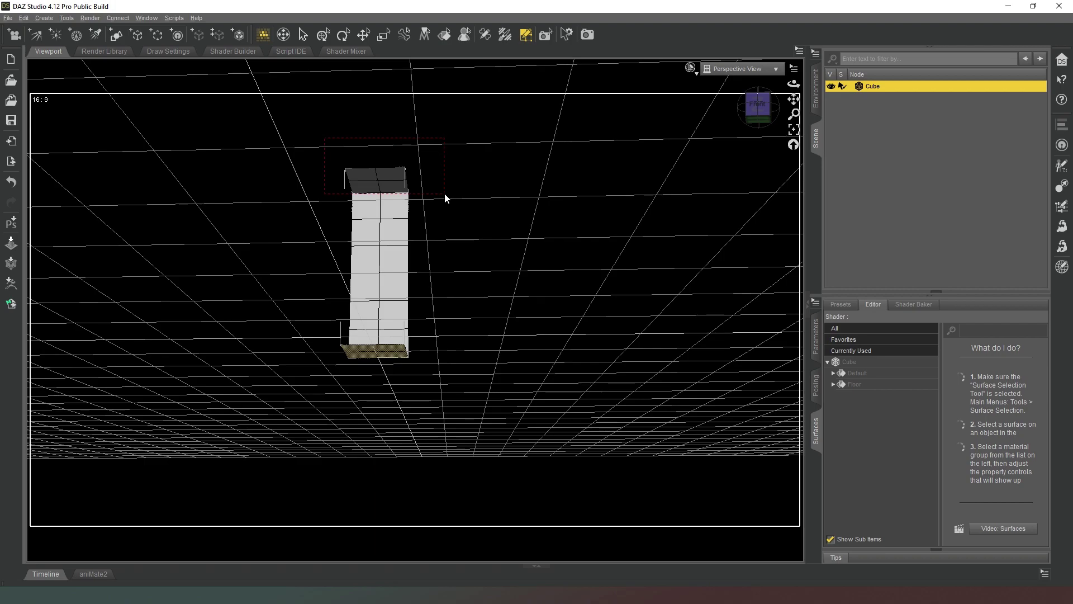
left_click(410, 194)
right_click(394, 191)
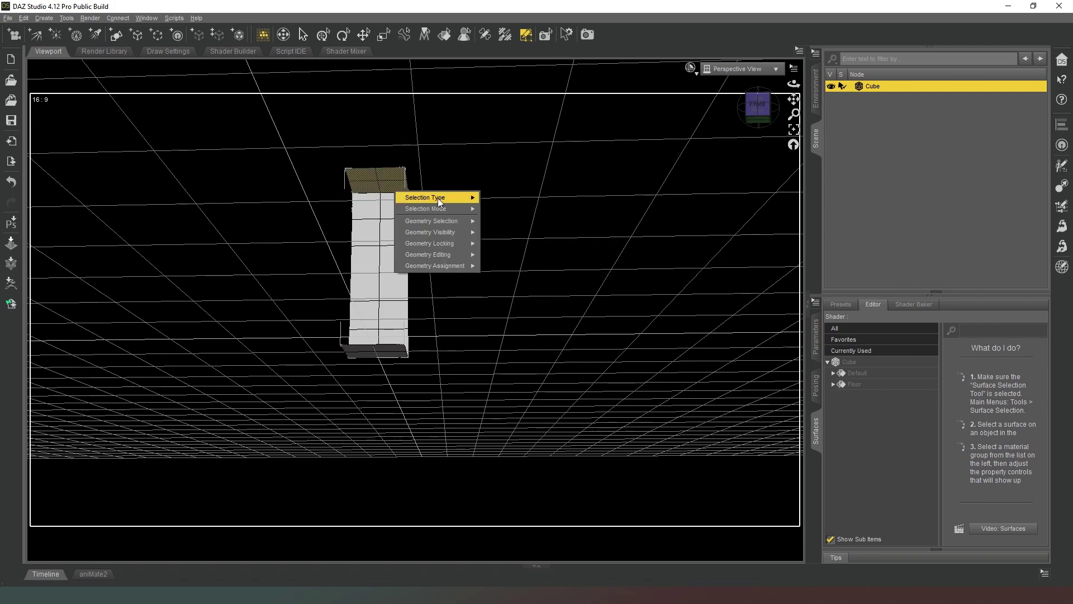
mouse_move(460, 267)
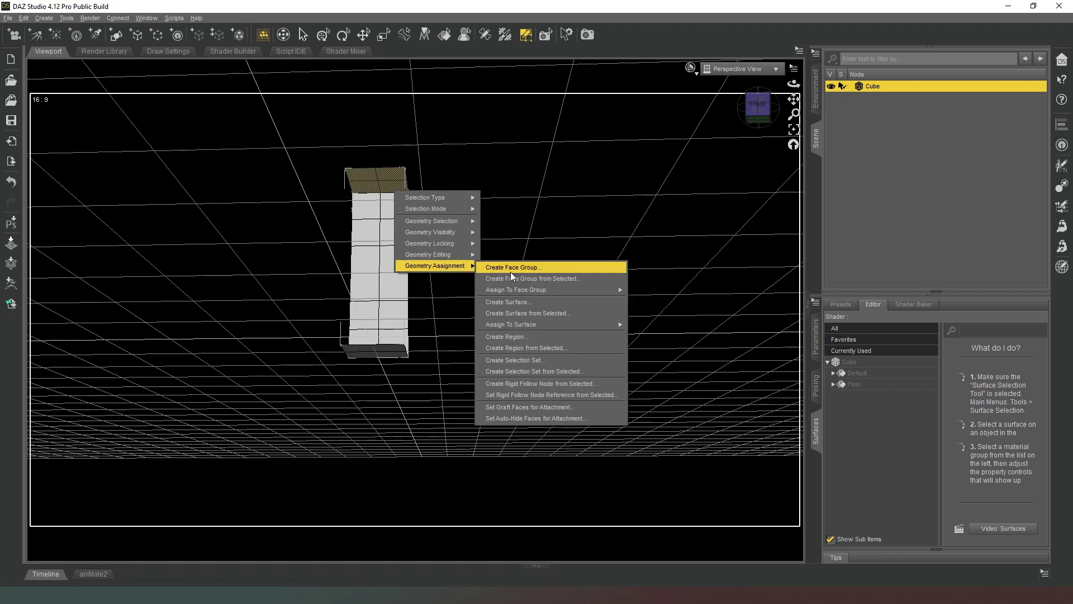
left_click(552, 313)
left_click(557, 293)
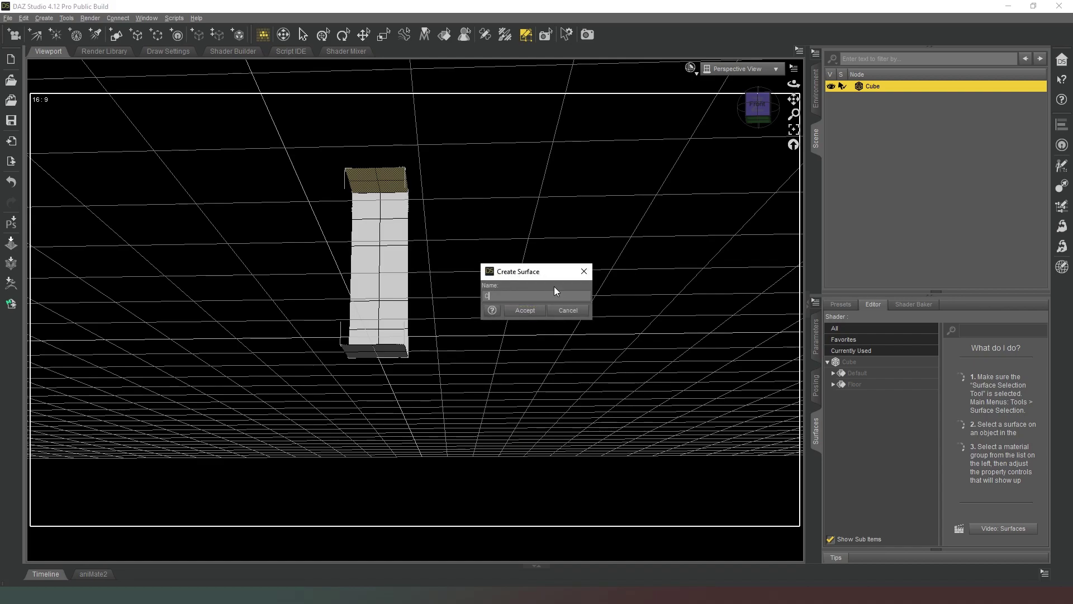
type("Ceiling")
key("Return")
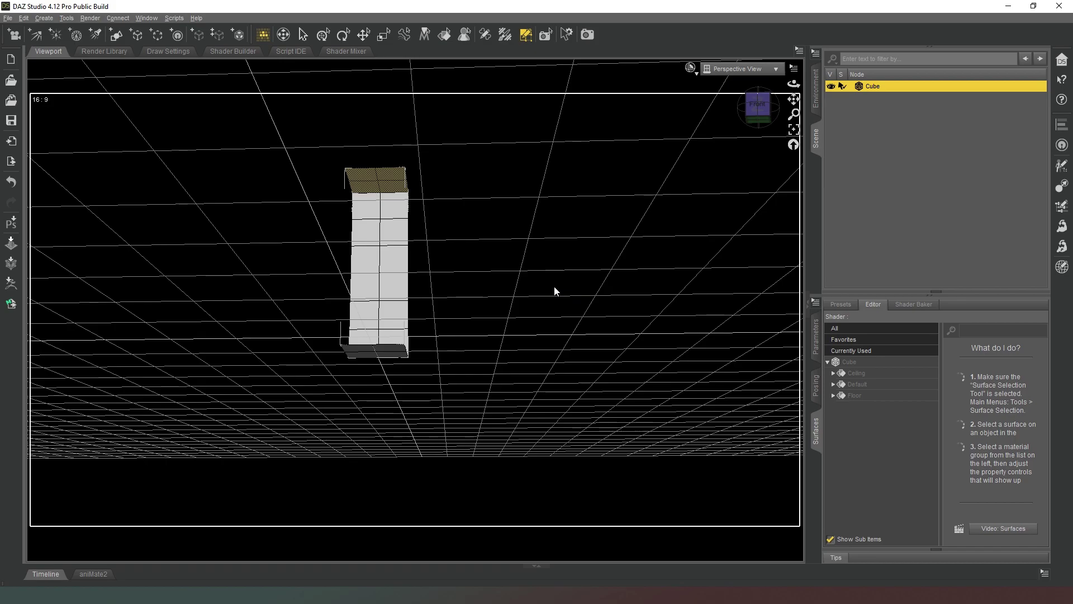
- Rename the Cube node as 1x1 wall FC
left_click(756, 110)
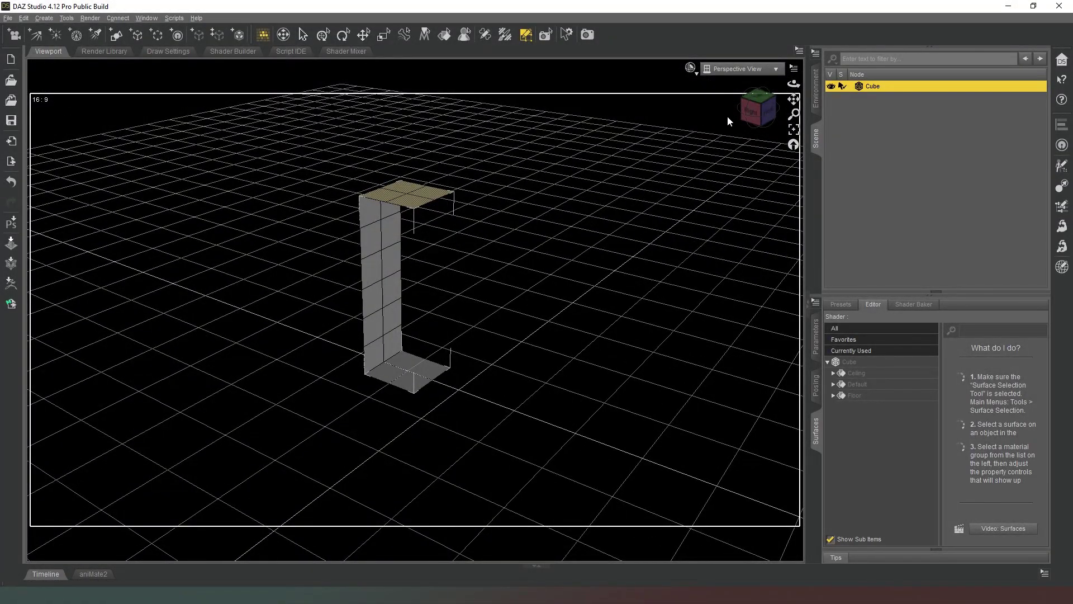
left_click_drag(756, 110, 479, 235)
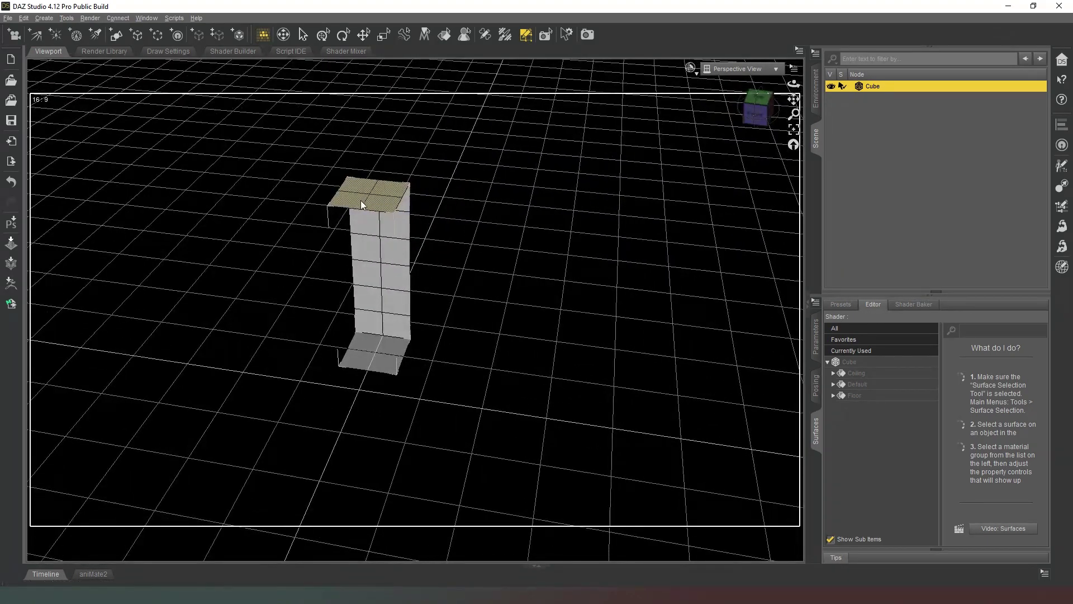
left_click_drag(794, 99, 826, 131)
mouse_move(749, 110)
left_mouse_down()
mouse_move(778, 111)
mouse_move(754, 116)
mouse_move(756, 76)
mouse_move(757, 117)
left_mouse_up()
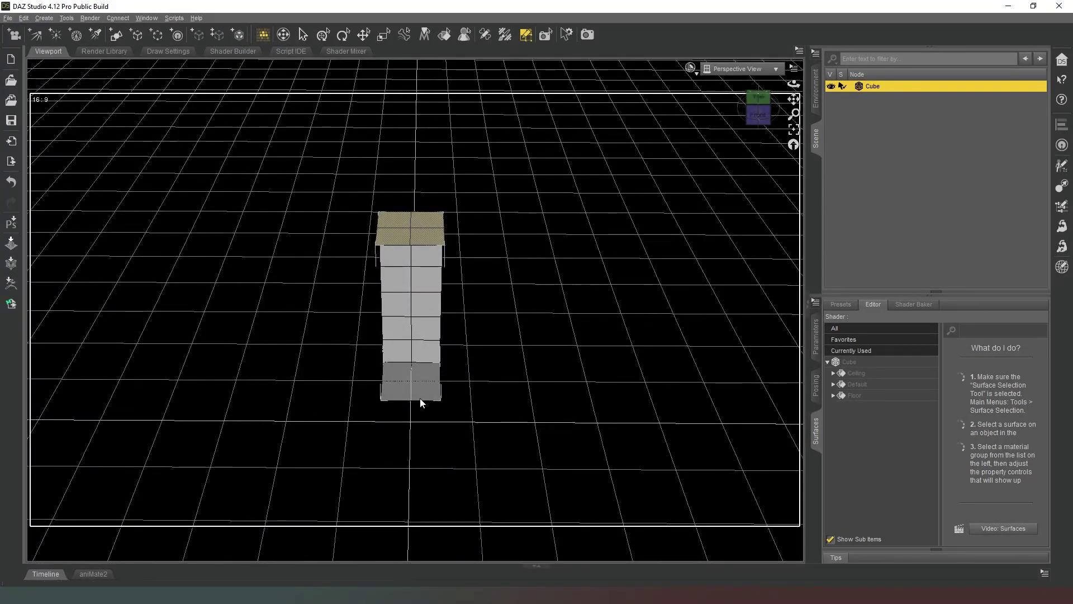
left_click_drag(758, 112, 759, 109)
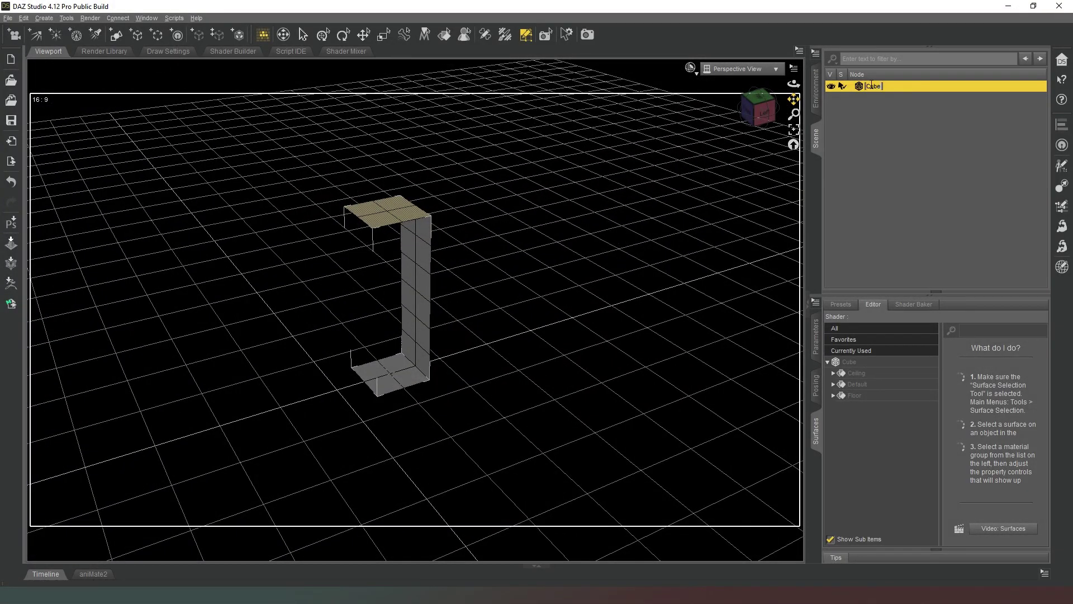
type("1")
type("1x1 wall FC")
key("Return")
- Examine the preset types that can be saved from the Content Library, including Scene Subset, and close the library
left_click_drag(0, 98, 582, 95)
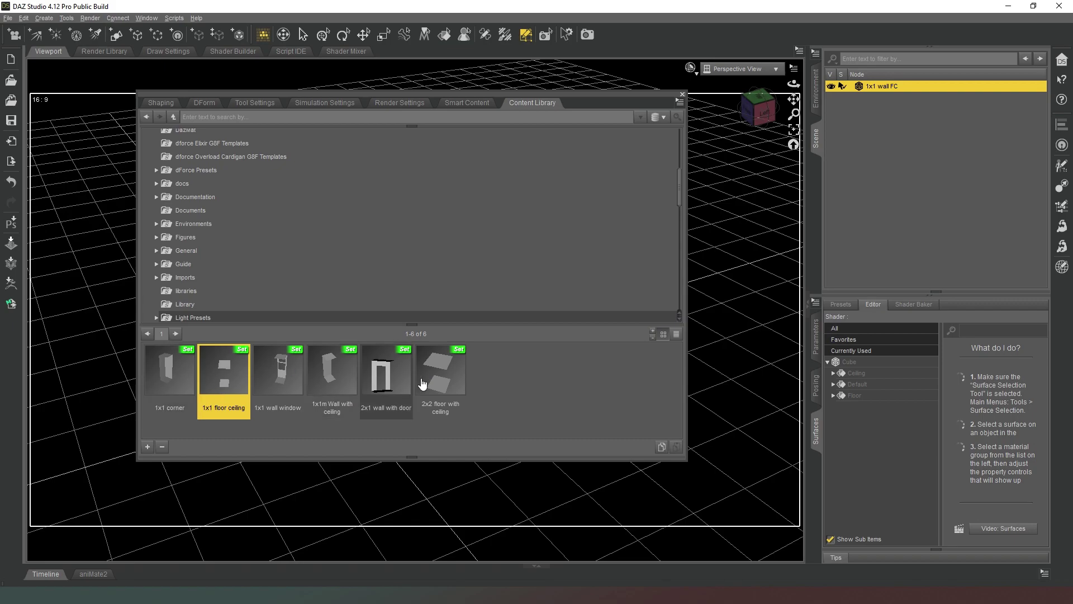
left_click(147, 447)
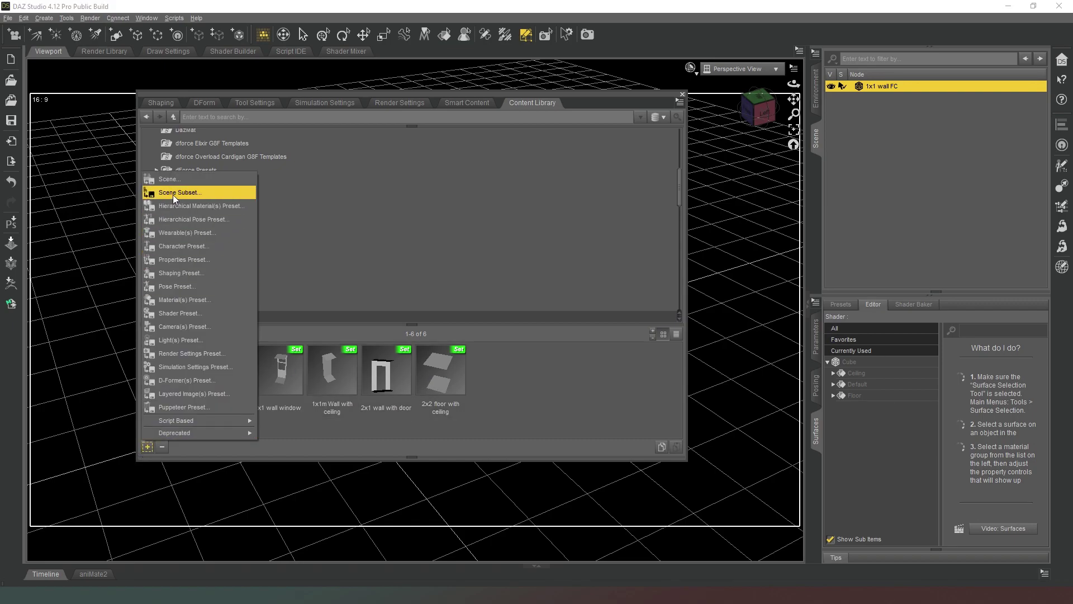
left_click_drag(618, 88, 547, 60)
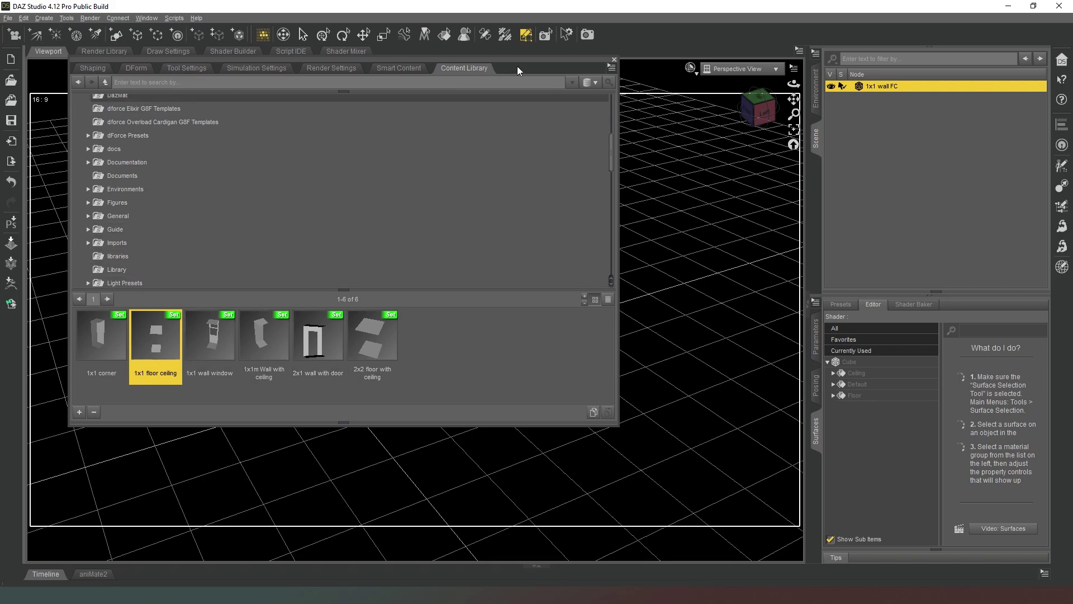
left_click(614, 60)
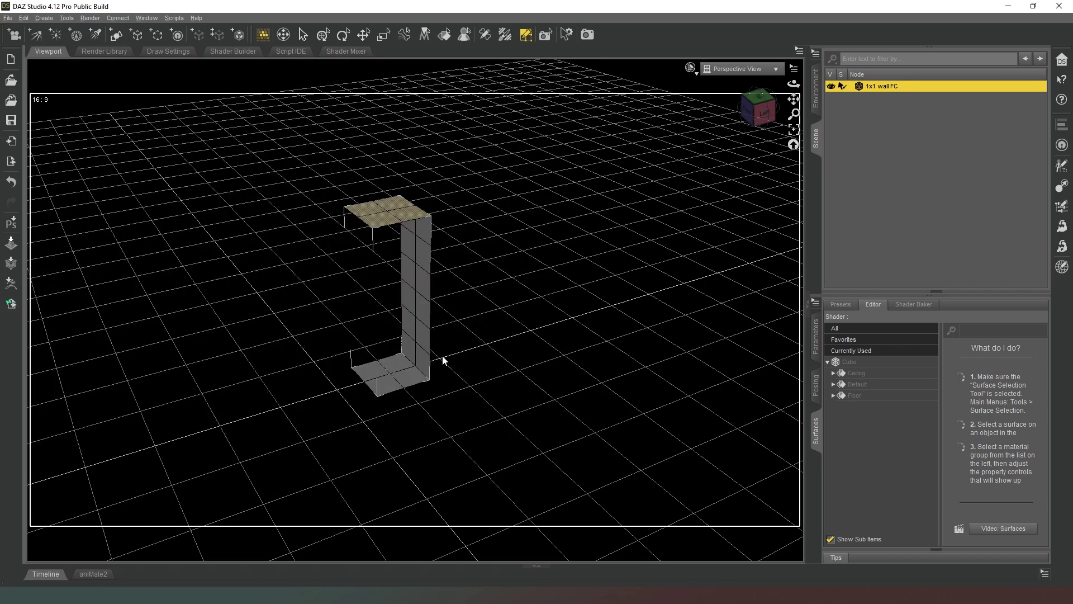
- Delete the 1x1 wall FC object and create a new 3 m cube primitive with 6 divisions at the world center
key("Delete")
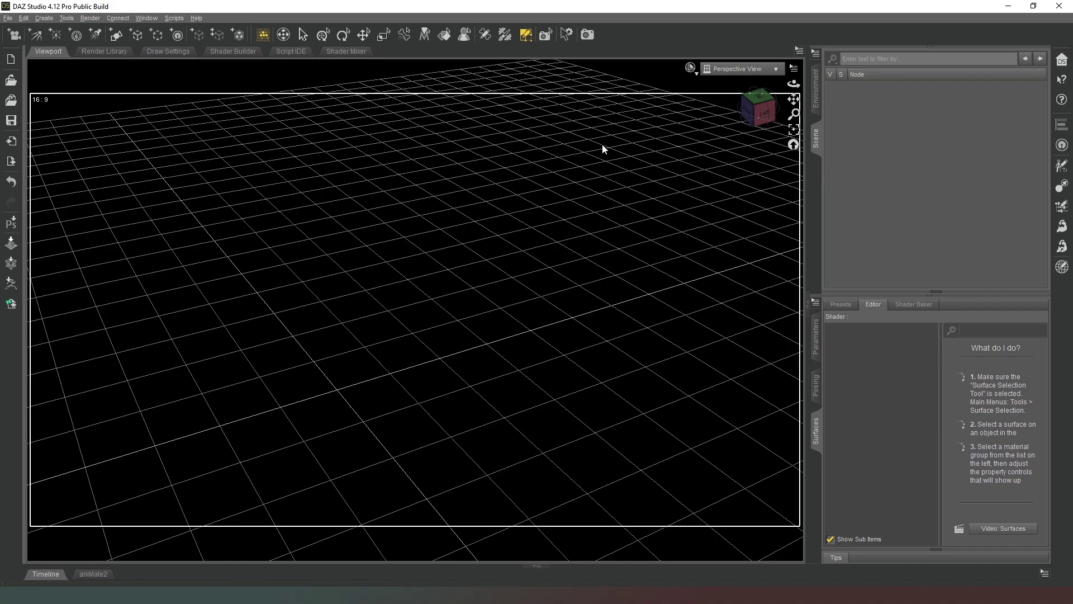
left_click(118, 38)
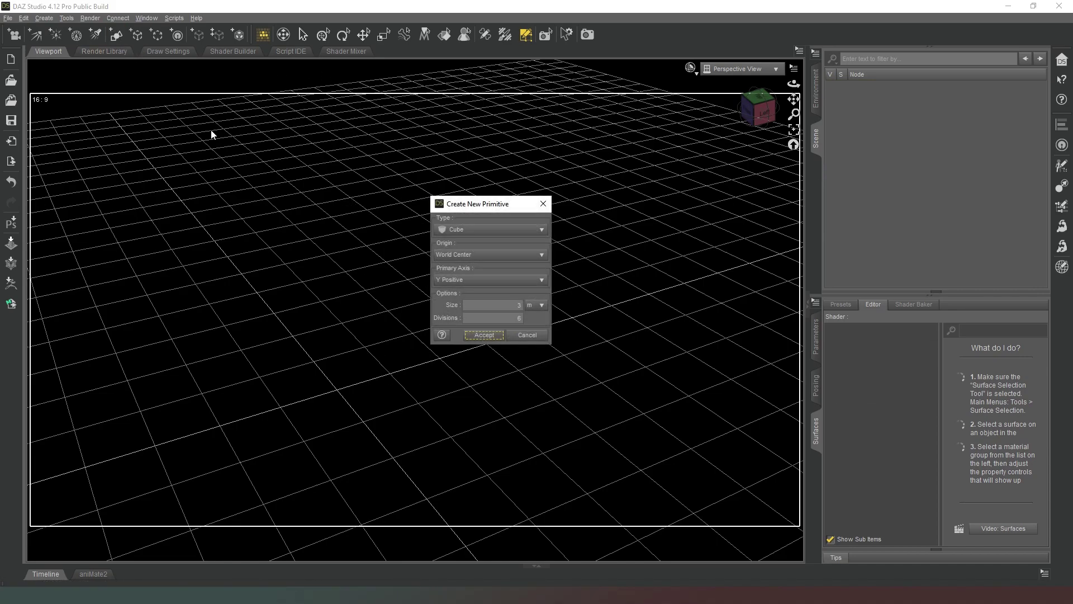
left_click(484, 335)
- In the top view, select all the cube's polygons except the two-by-two block at its back-left corner and delete the selected polygons
left_click(771, 107)
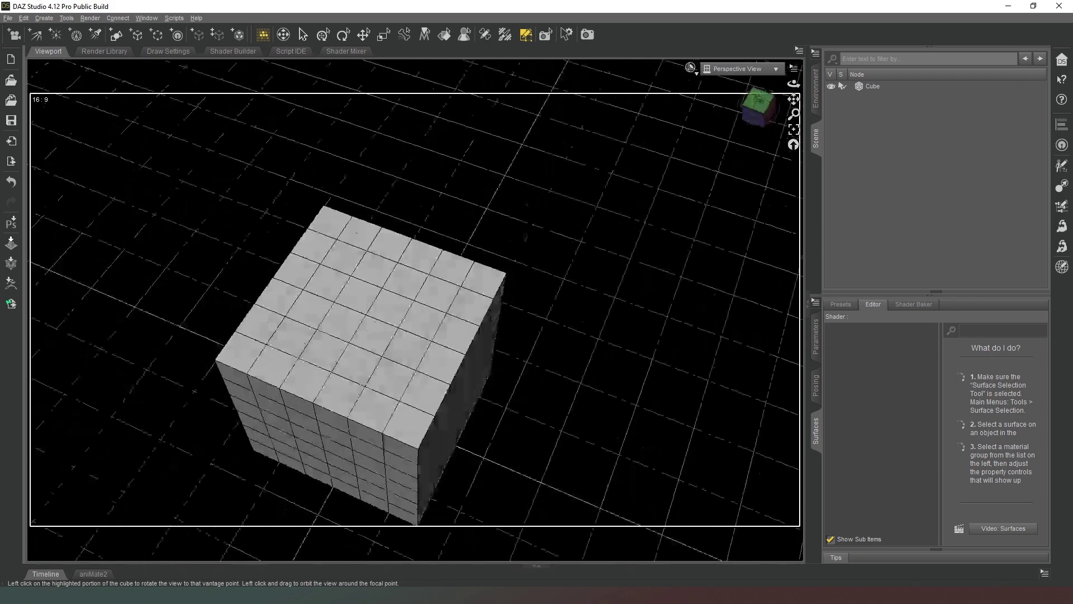
left_click(746, 67)
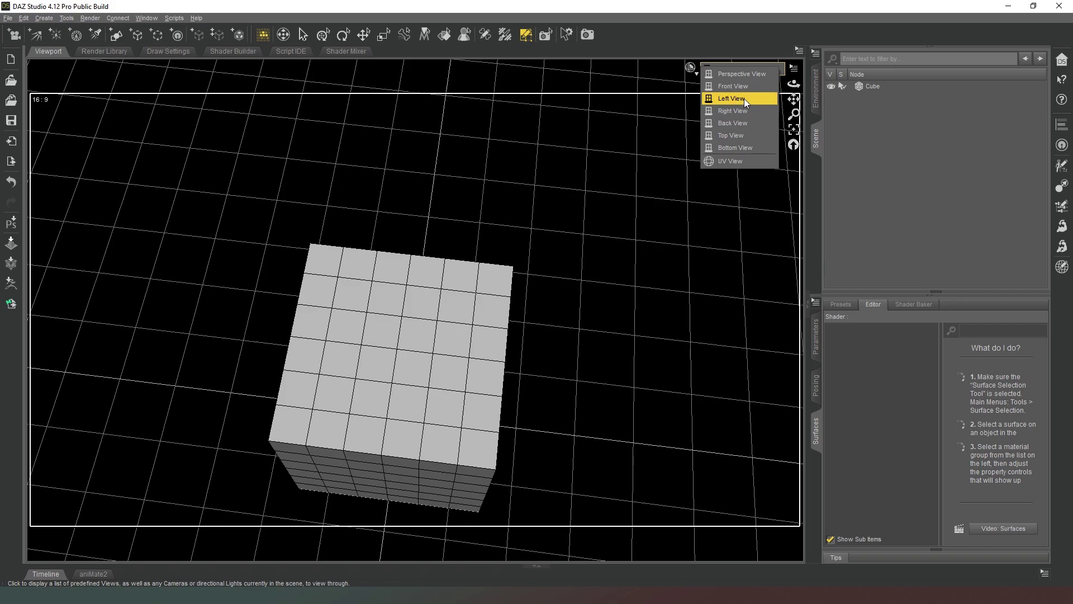
left_click(750, 135)
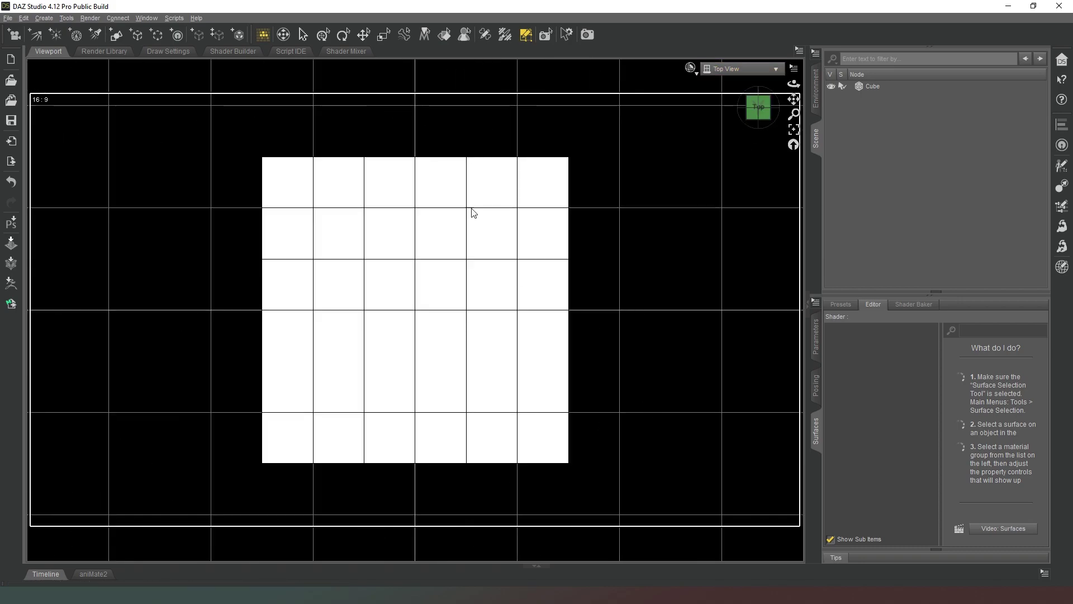
left_click(515, 279)
left_click_drag(607, 502, 356, 125)
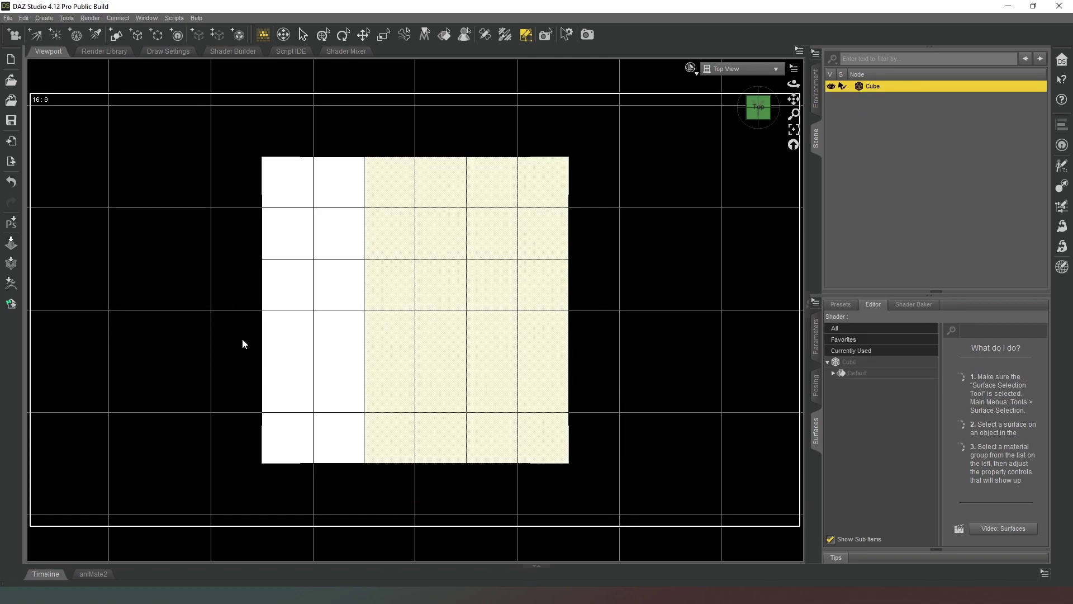
left_click_drag(588, 478, 626, 490)
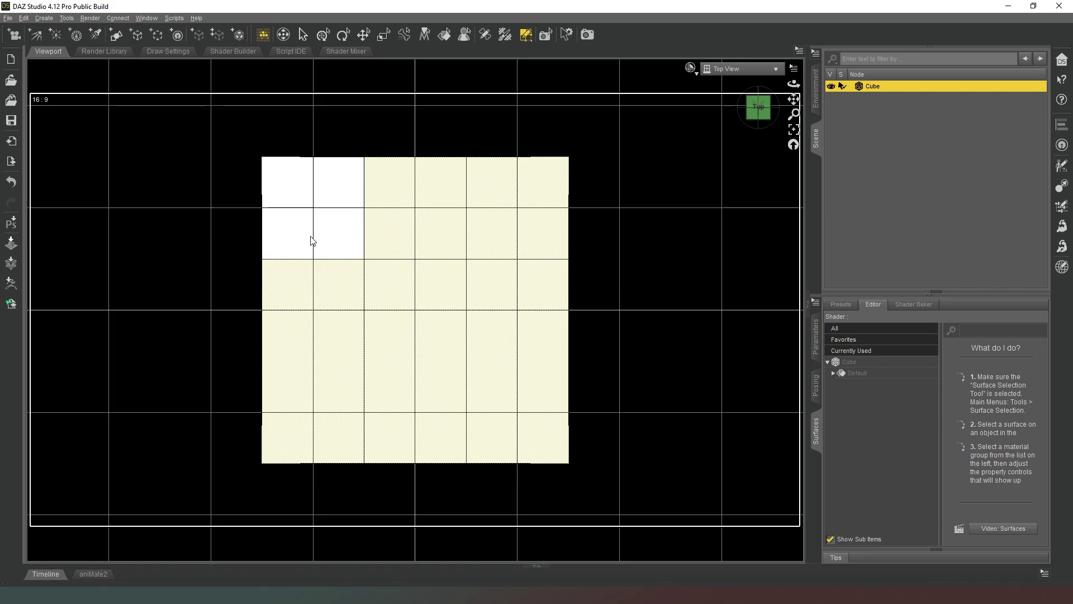
right_click(415, 271)
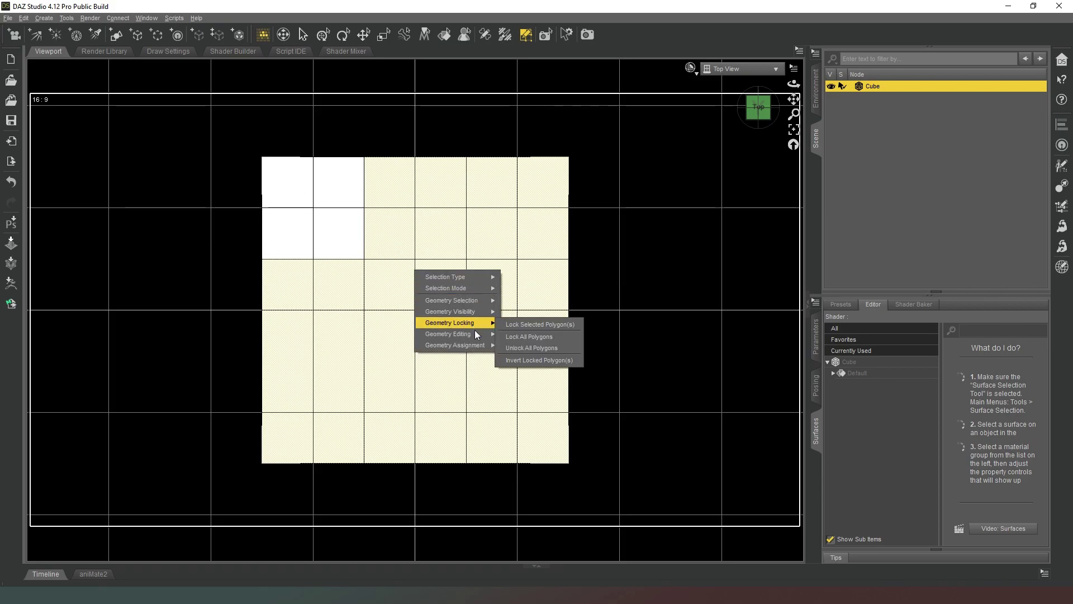
mouse_move(475, 334)
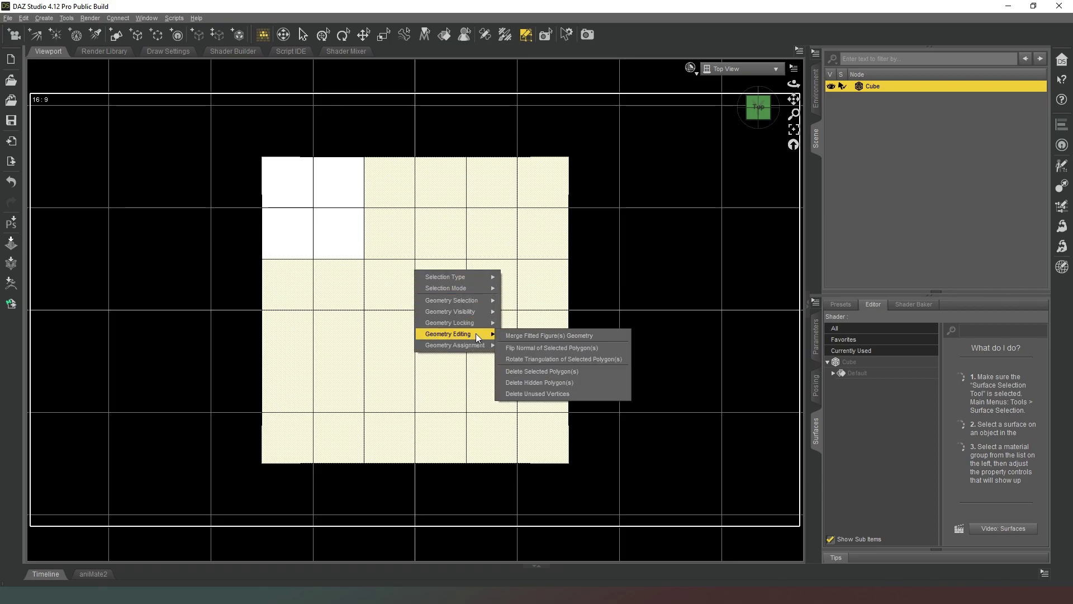
left_click(549, 371)
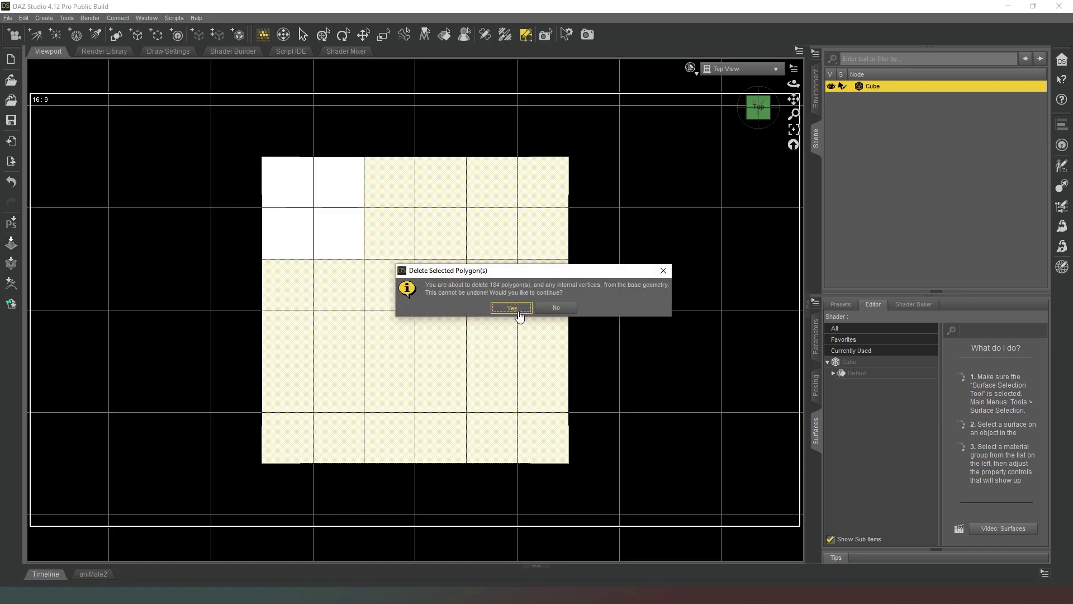
left_click(512, 306)
- Return to the perspective view and set the polygon selection mode to Drag Selection
left_click(741, 69)
left_click(745, 81)
mouse_move(758, 105)
left_mouse_down()
mouse_move(758, 70)
mouse_move(762, 98)
mouse_move(750, 99)
left_mouse_up()
scroll(514, 316, "up", 2)
middle_click_drag(514, 316, 412, 355)
right_click(411, 354)
mouse_move(451, 375)
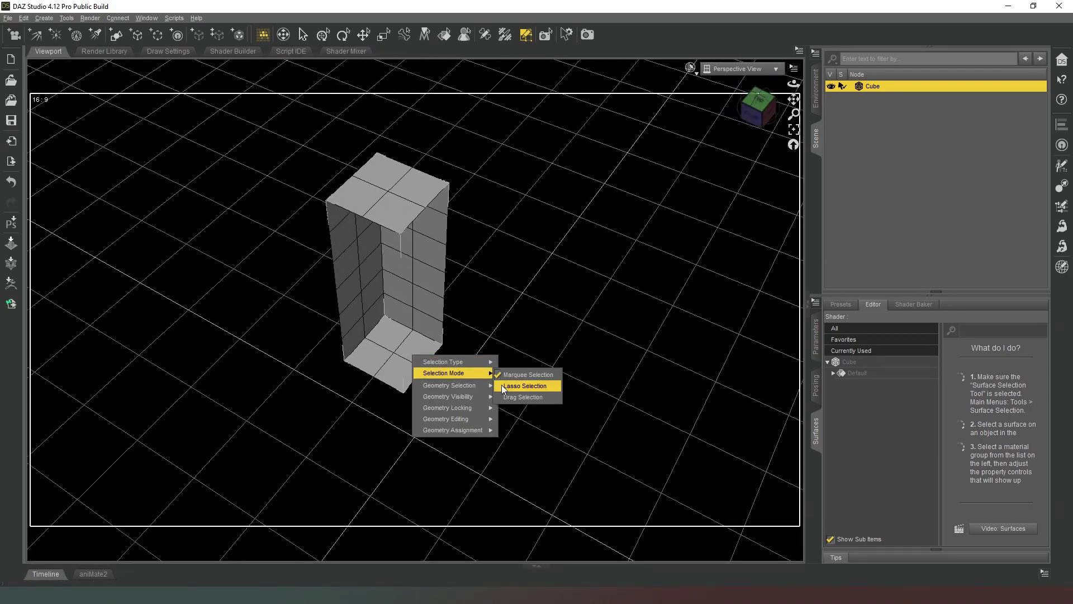
left_click(533, 395)
- Select the four bottom polygons of the corner piece and create a surface named Floor from them
mouse_move(448, 373)
left_mouse_down()
mouse_move(382, 336)
mouse_move(391, 366)
left_mouse_up()
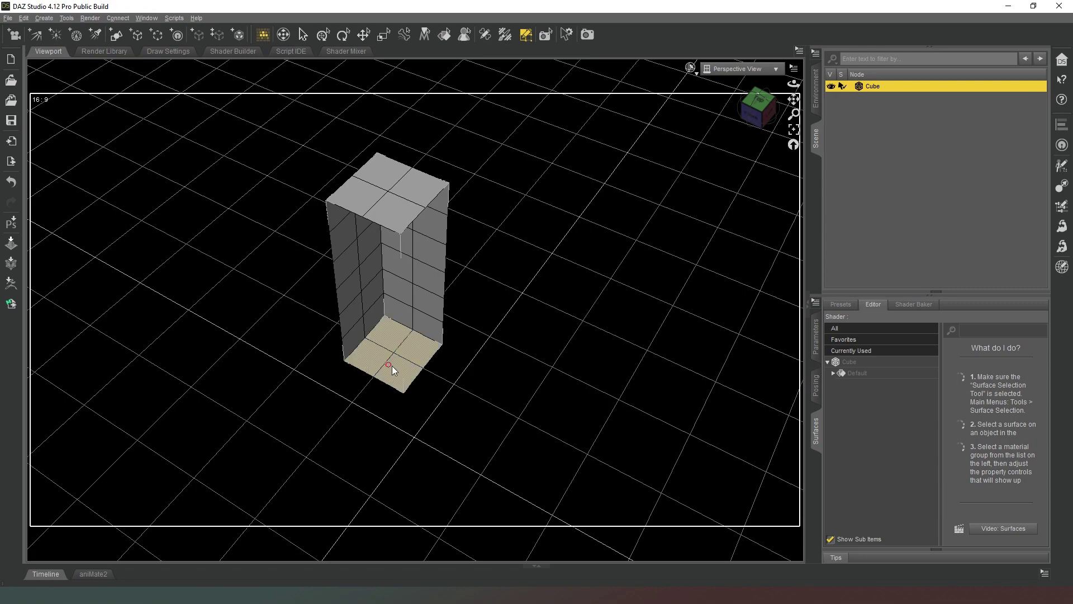
right_click(398, 363)
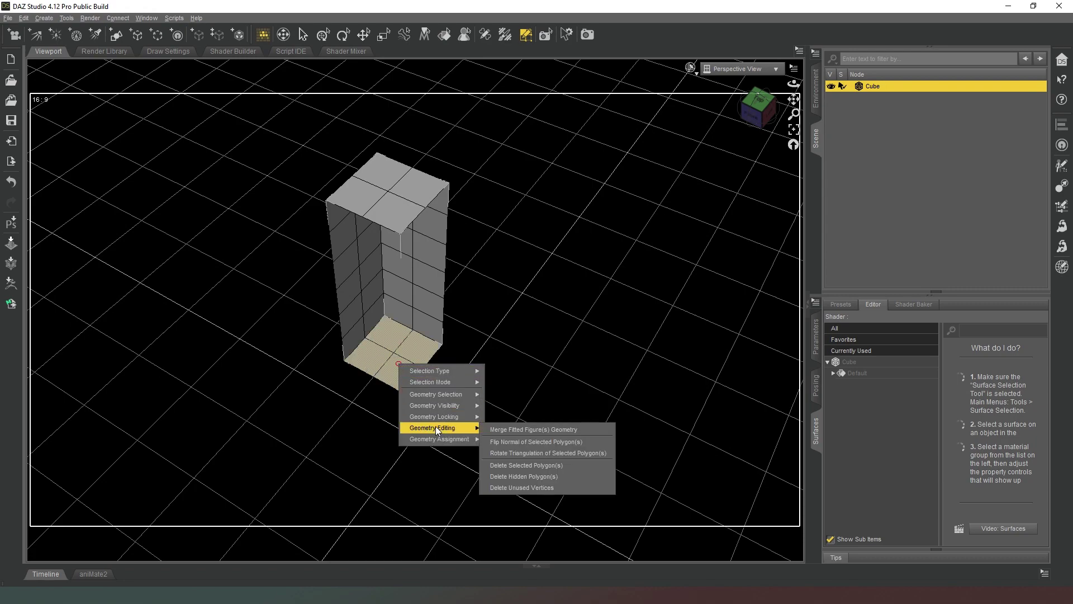
mouse_move(461, 442)
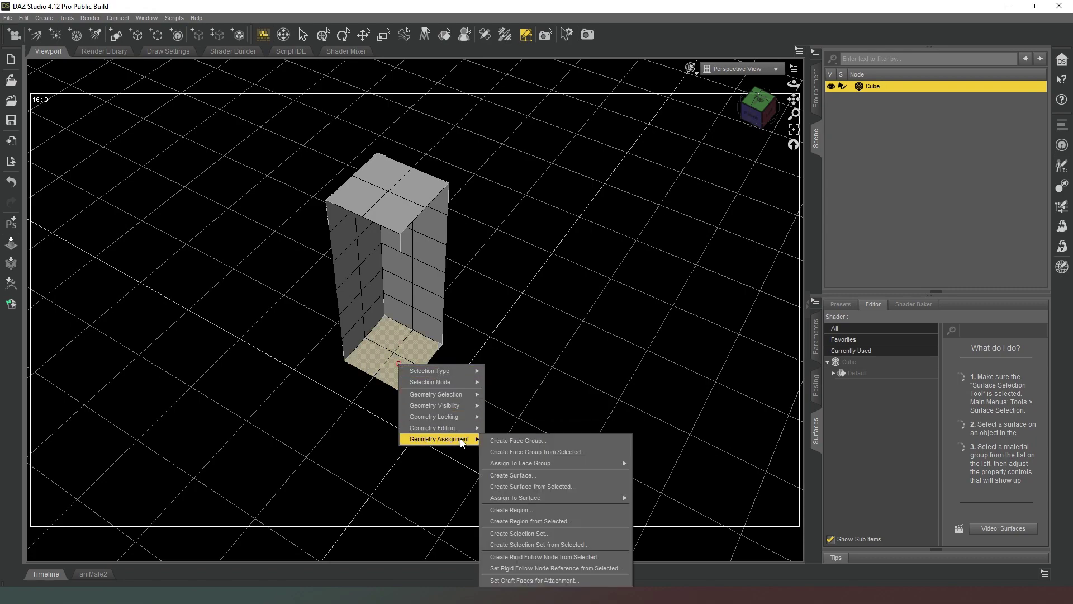
left_click(535, 486)
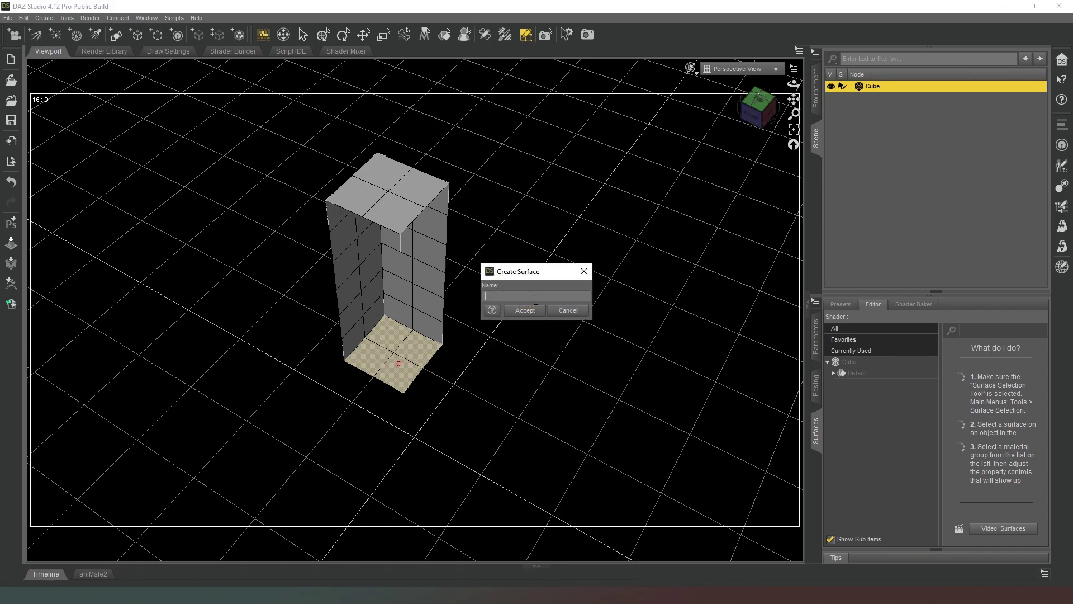
type("Floor")
key("Return")
- Select the four top polygons of the corner piece and create a surface named Ceiling from them
left_click_drag(391, 183, 397, 208)
left_click_drag(772, 116, 894, 120)
left_click_drag(738, 106, 746, 100)
right_click(394, 222)
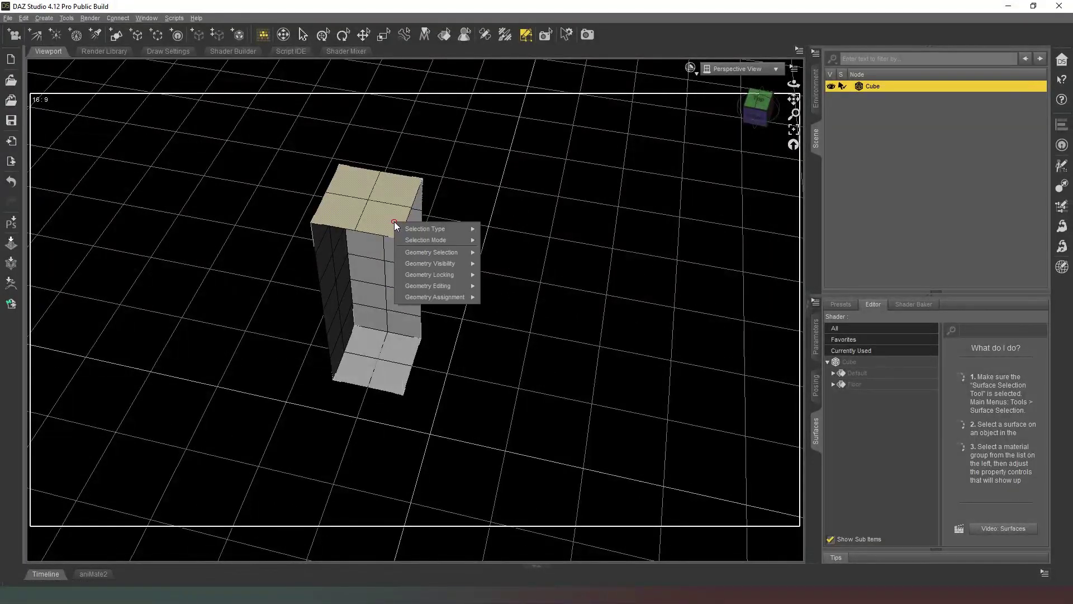
mouse_move(467, 297)
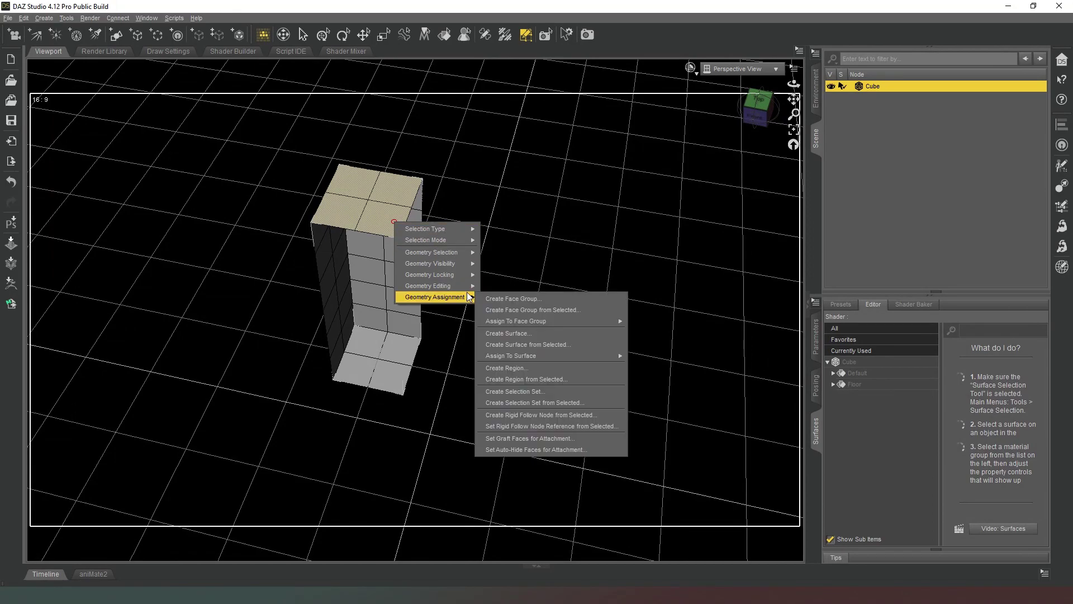
left_click(584, 345)
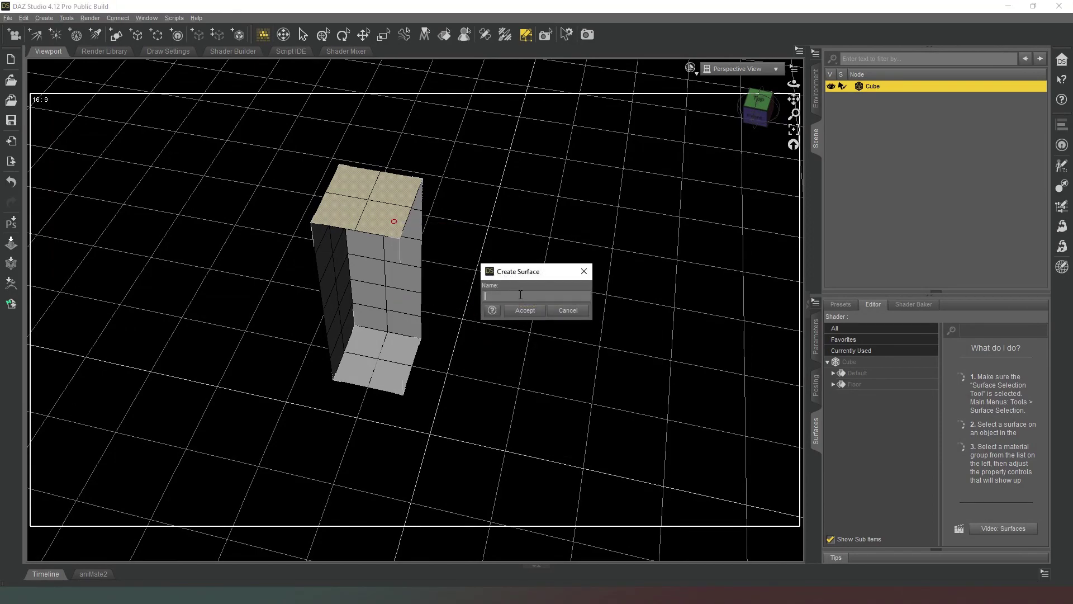
type("Ceiling")
key("Return")
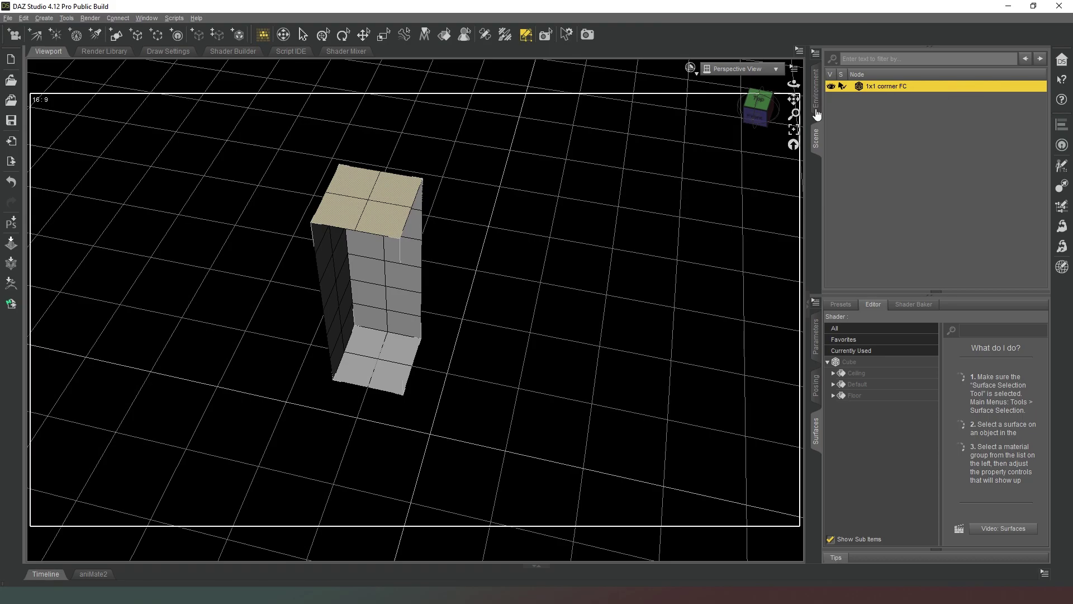
- Delete the 1x1 corner FC object and create another 3 m cube primitive with 6 divisions at the world center
mouse_move(759, 106)
left_mouse_down()
mouse_move(752, 93)
mouse_move(768, 115)
left_mouse_up()
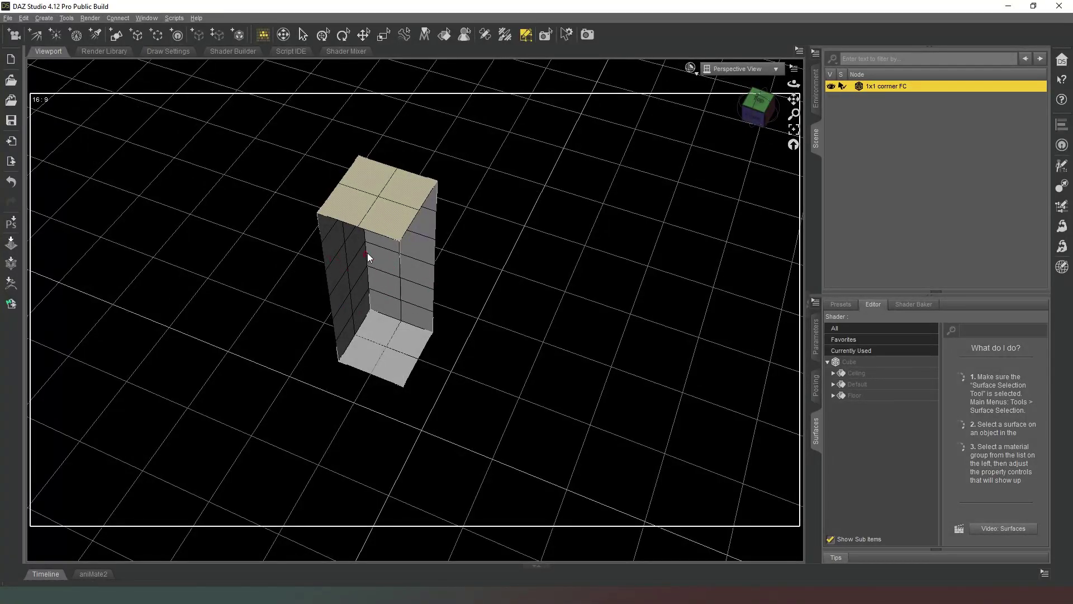
left_click_drag(772, 110, 752, 102)
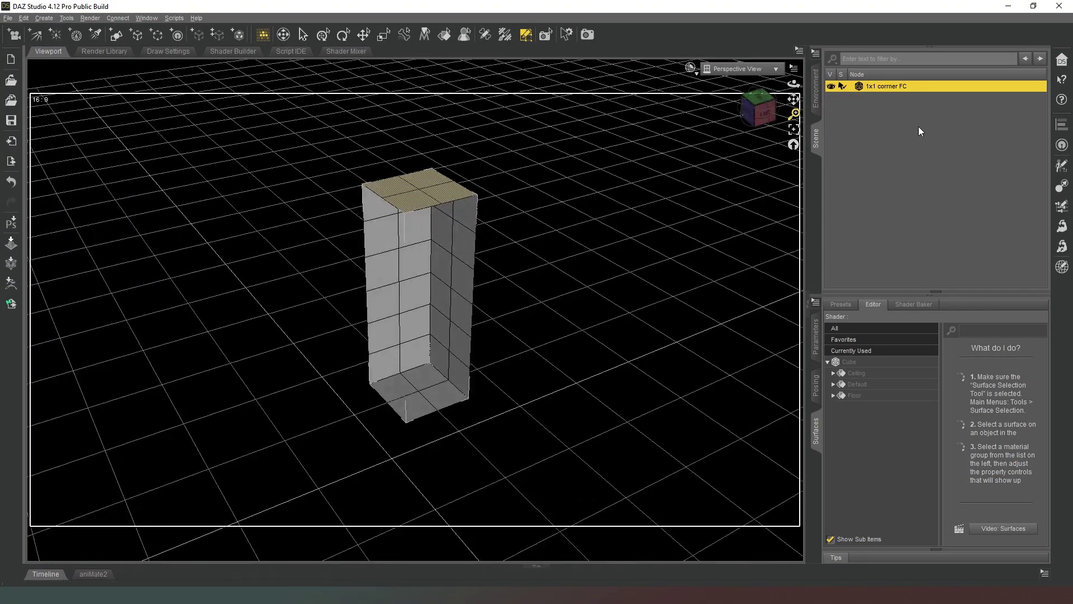
key("Delete")
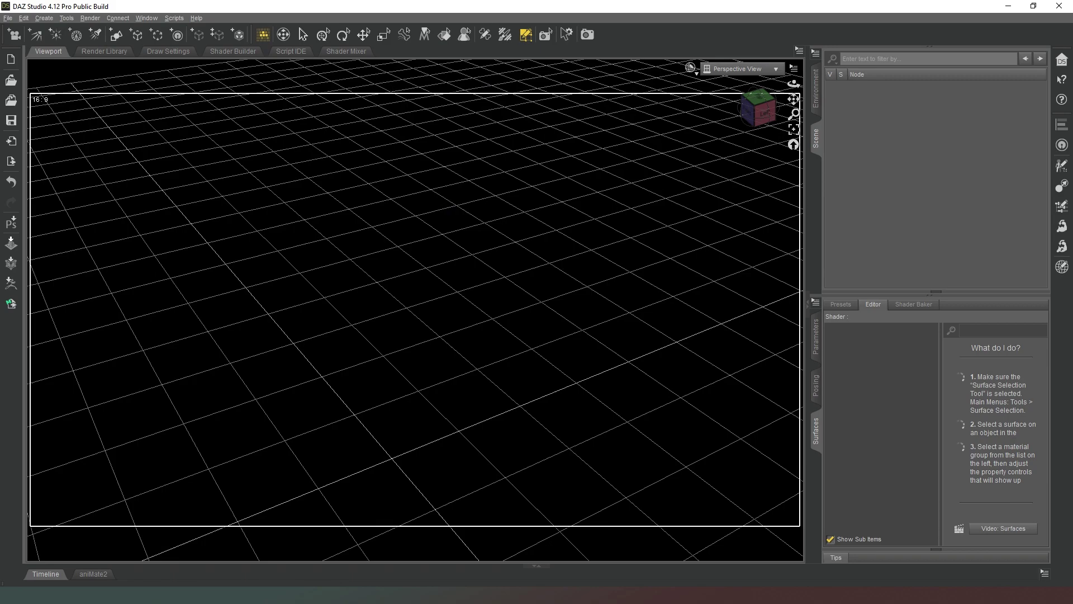
left_click(116, 34)
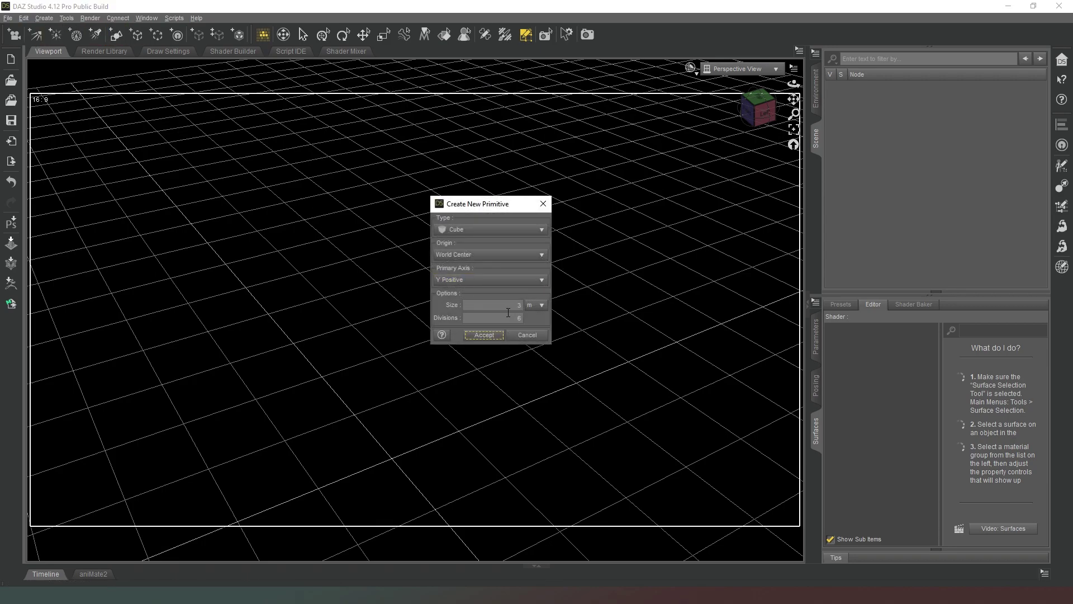
left_click(495, 336)
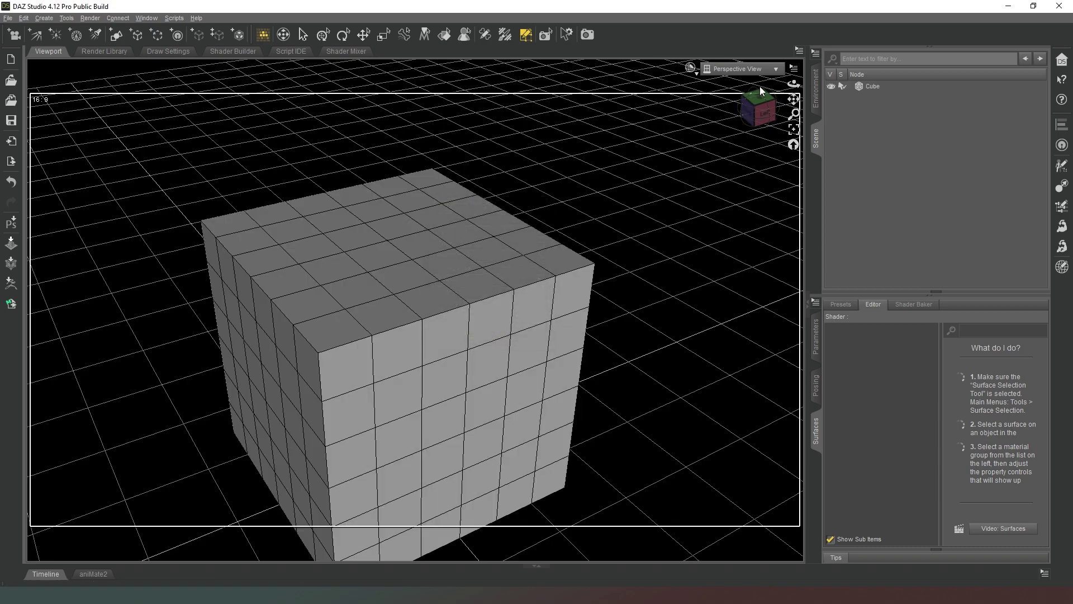
- Switch the viewport to the top view of the new cube
left_click(760, 85)
left_click(758, 101)
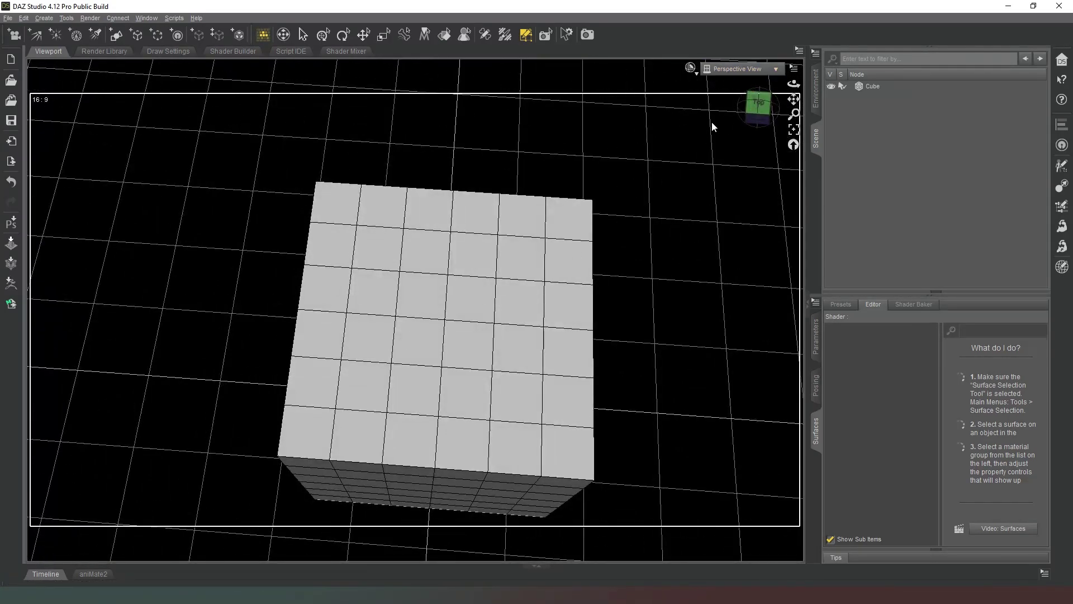
left_click(734, 71)
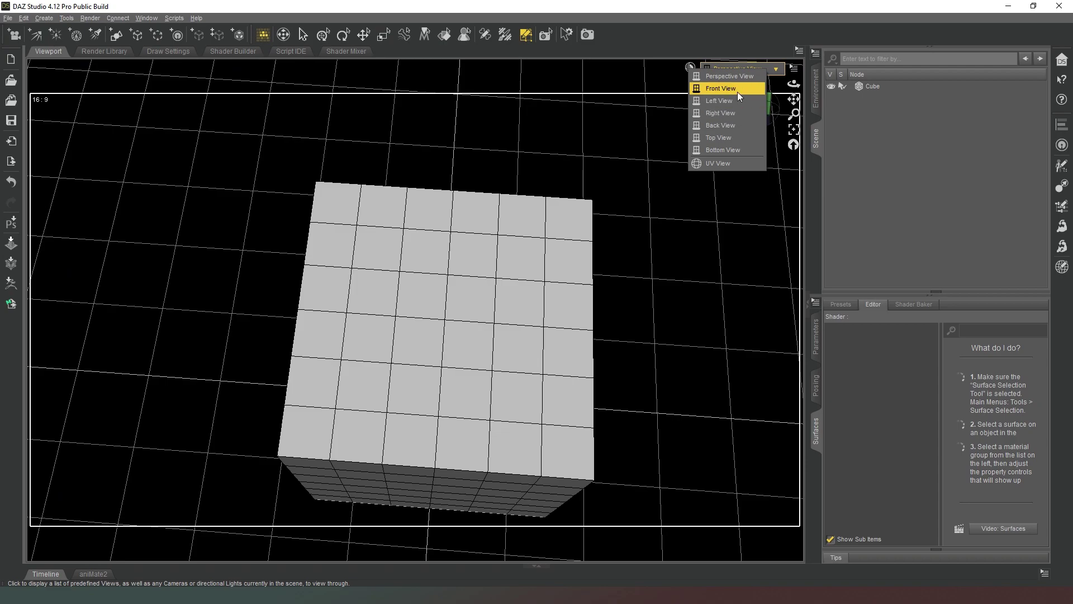
left_click(736, 138)
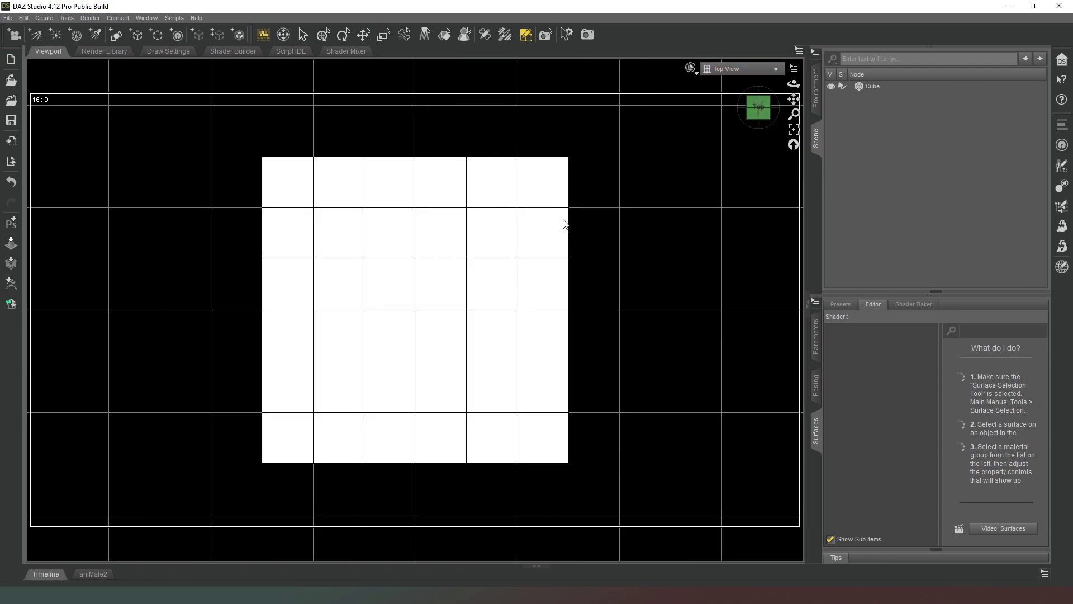
- Delete all polygons of the new cube except the central 2x2 blocks of its top and bottom faces
left_click(875, 86)
right_click(501, 298)
mouse_move(559, 317)
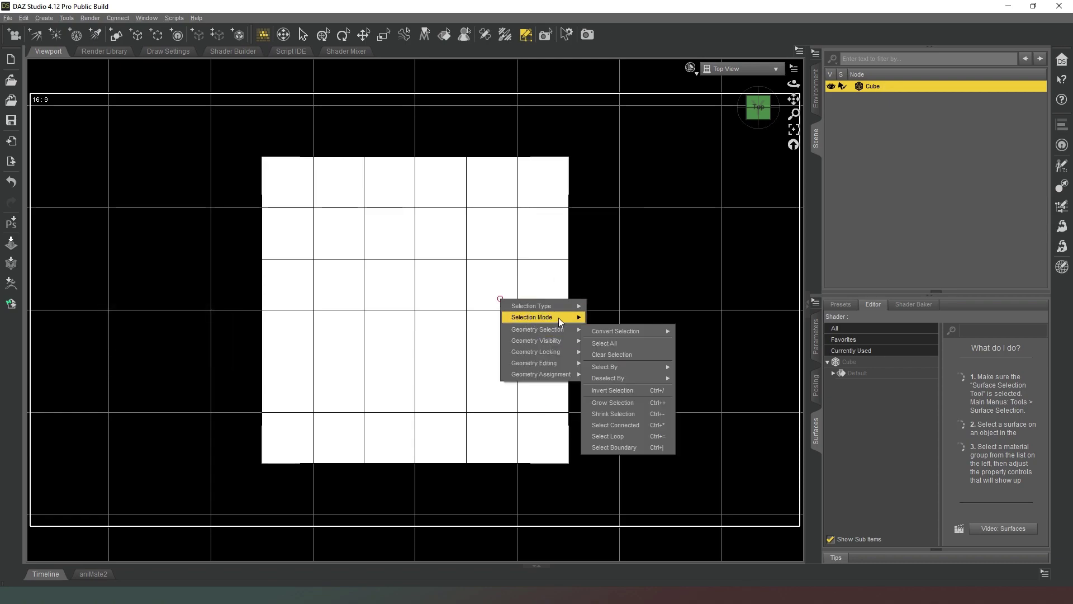
left_click(637, 321)
left_click_drag(648, 497, 459, 110)
left_click_drag(268, 149, 636, 273)
left_click_drag(137, 106, 370, 479)
left_click_drag(612, 500, 237, 356)
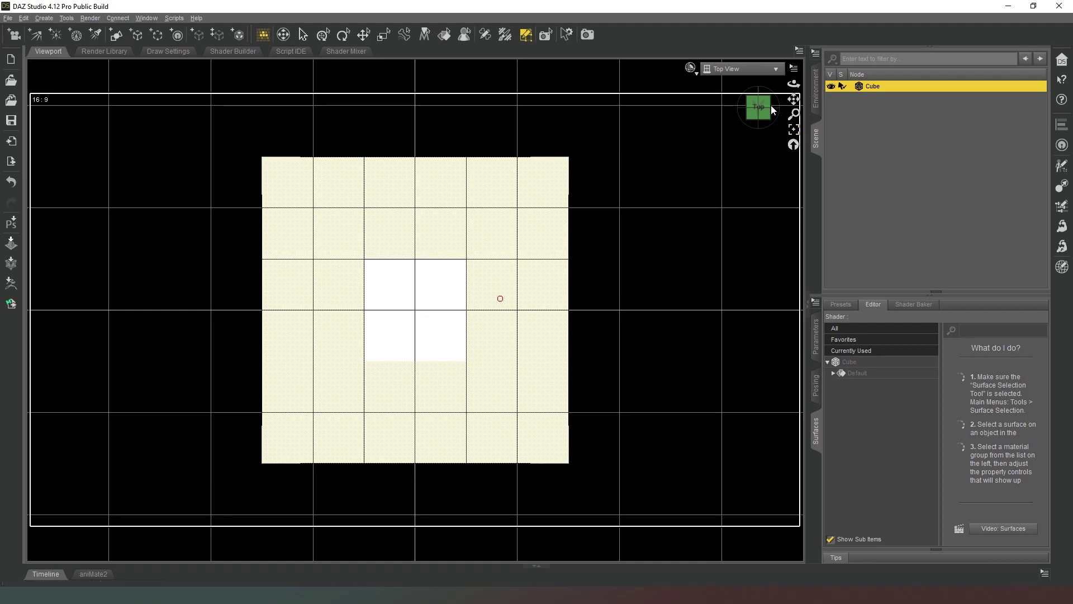
right_click(464, 280)
mouse_move(517, 345)
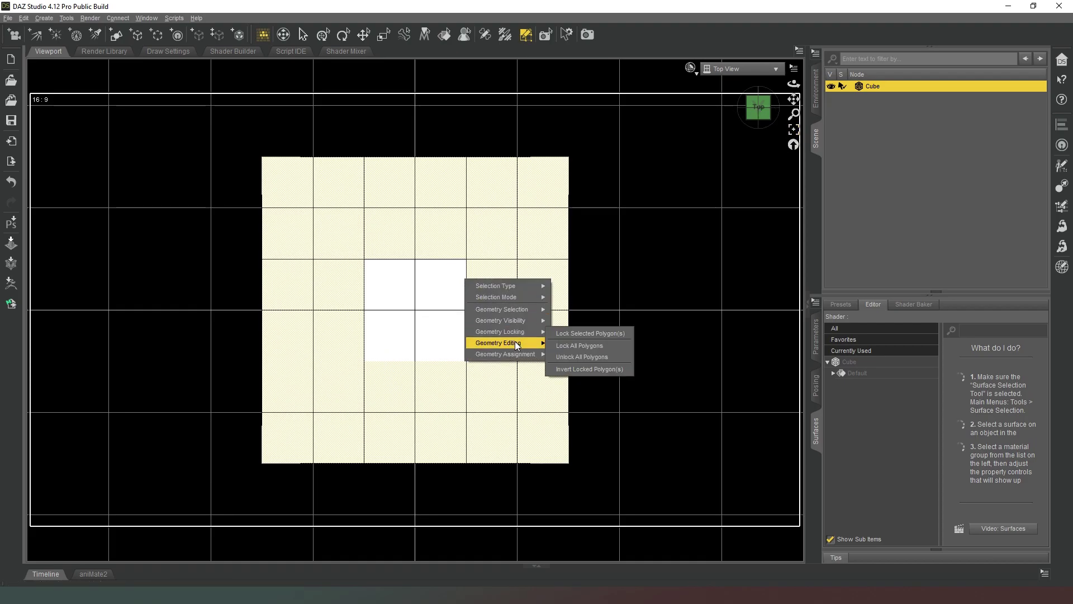
left_click(606, 380)
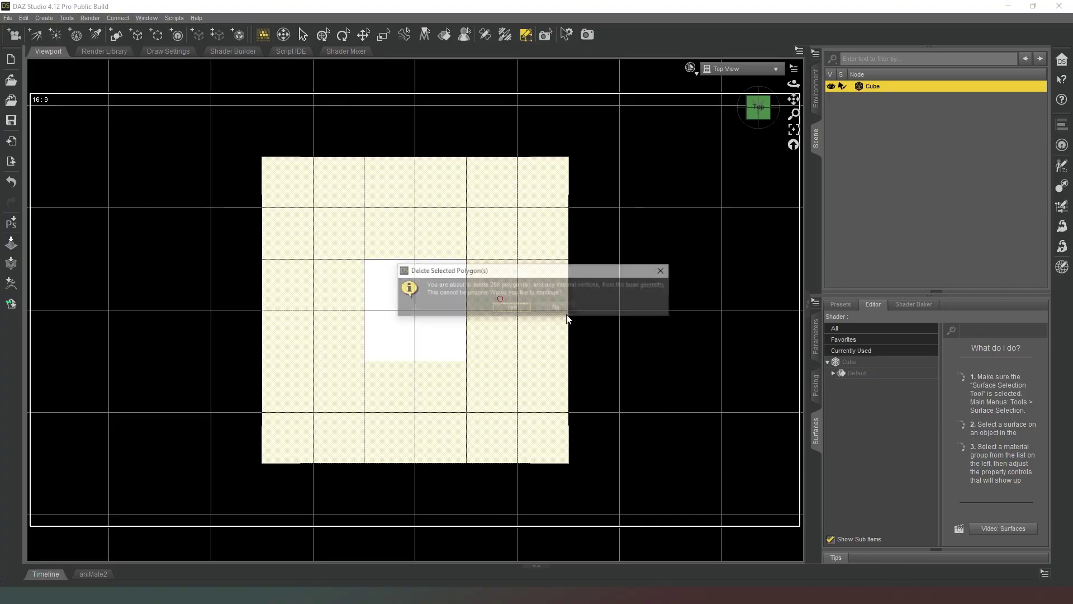
left_click(524, 305)
- In the perspective view, select the four bottom polygons and create a surface named floor from them
left_click(763, 68)
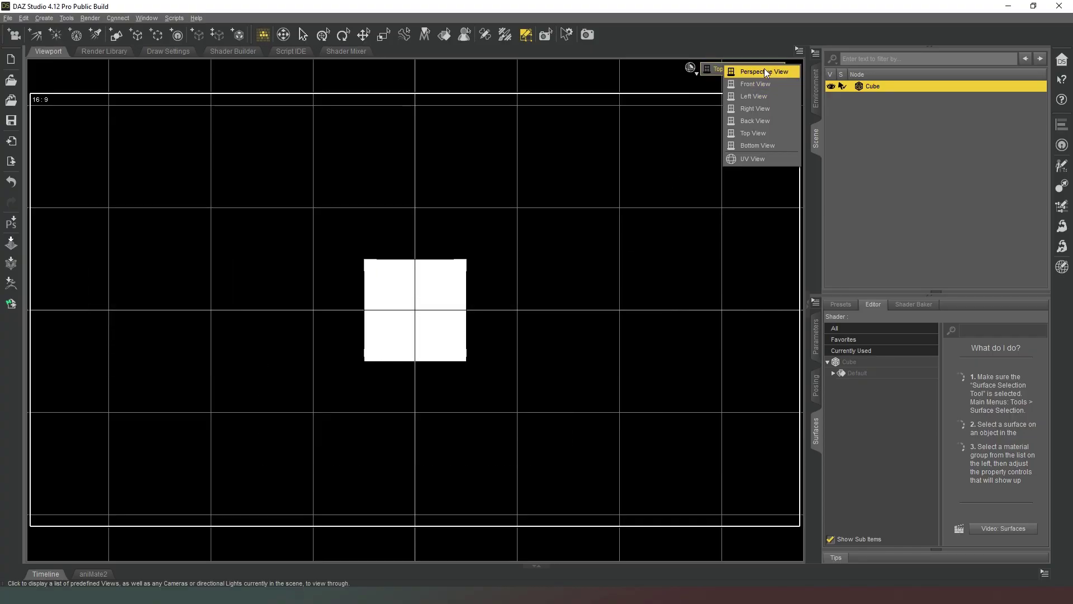
left_click(764, 69)
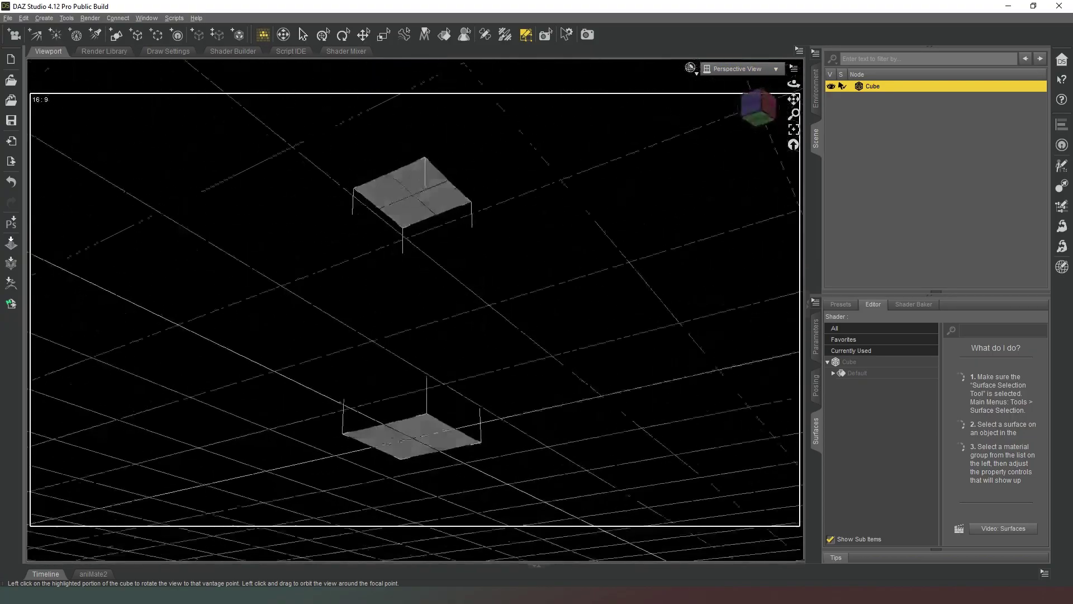
mouse_move(758, 107)
left_mouse_down()
mouse_move(761, 119)
mouse_move(776, 109)
left_mouse_up()
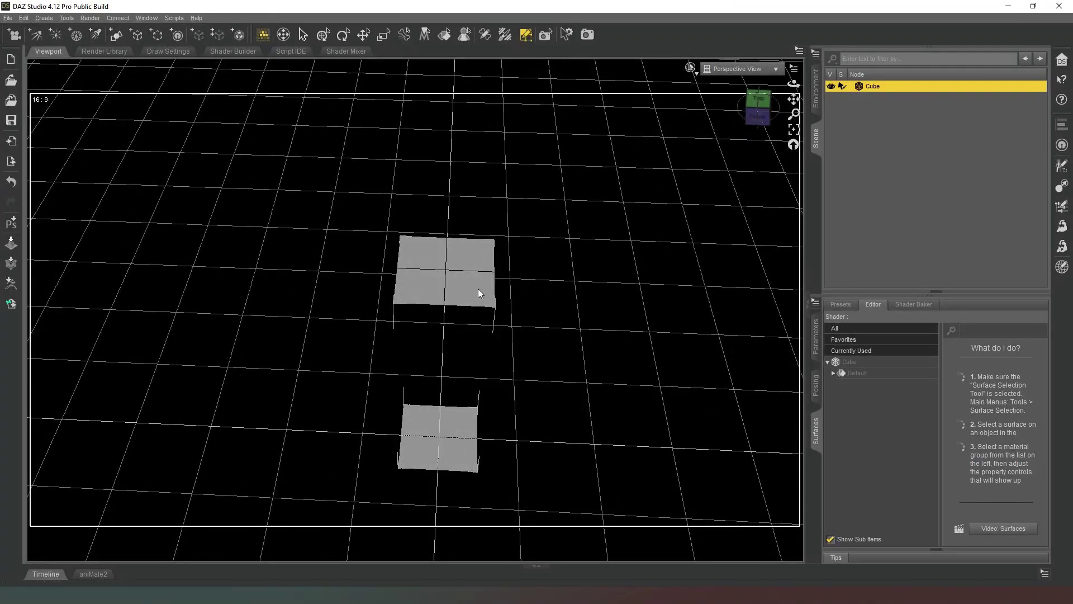
left_click_drag(517, 501, 359, 364)
right_click(445, 417)
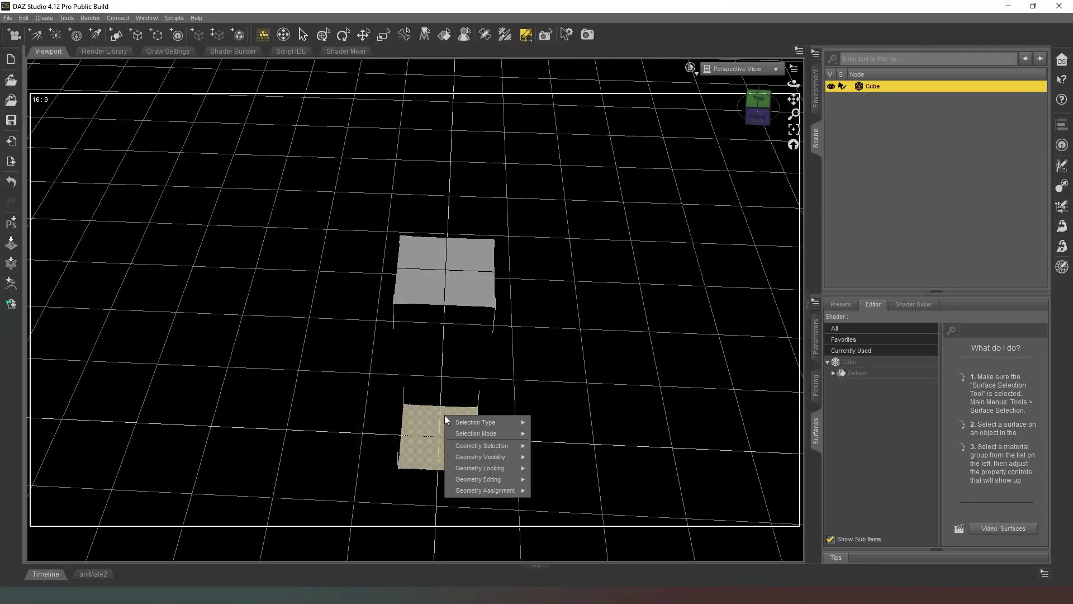
mouse_move(500, 488)
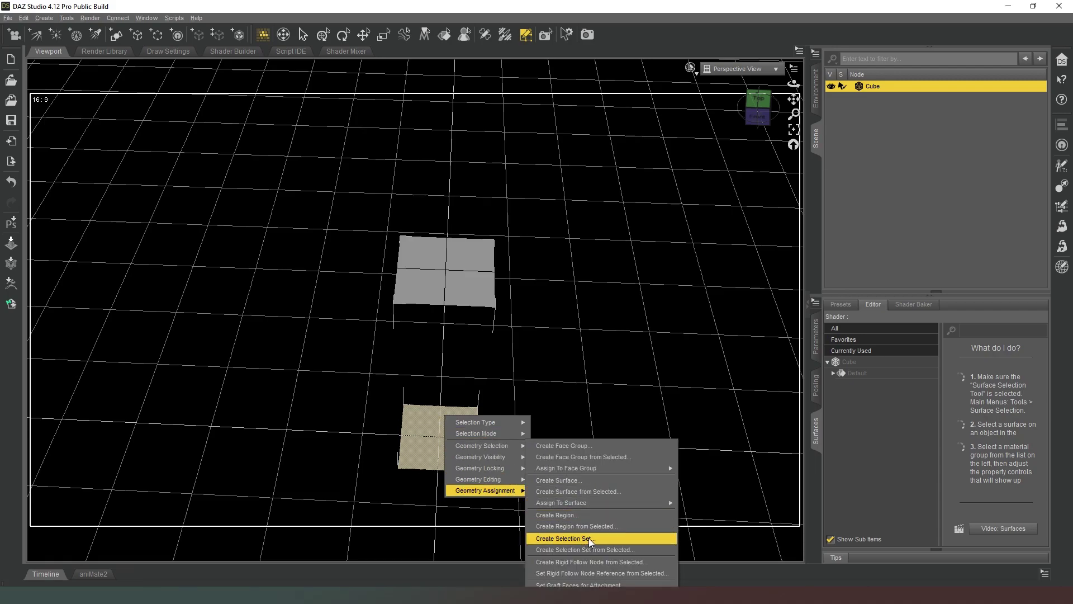
left_click(612, 494)
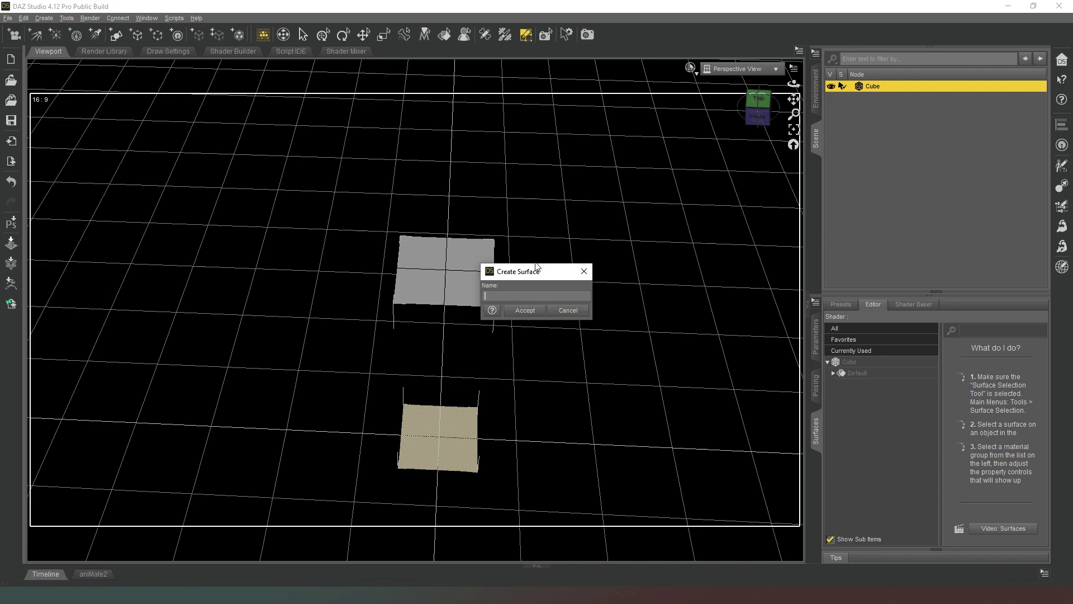
type("floor")
key("Return")
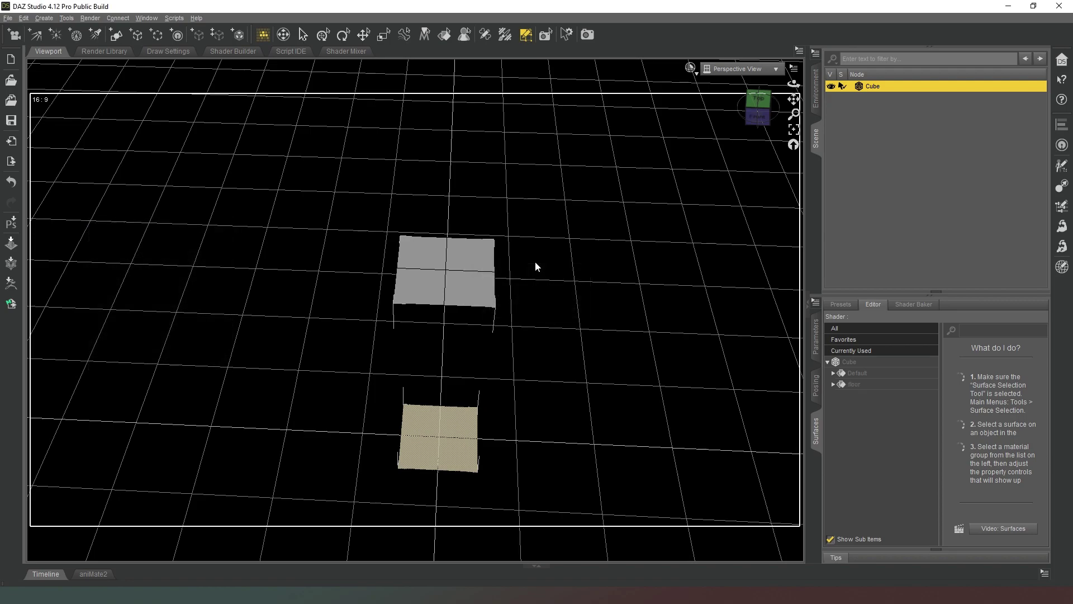
- Select the four top polygons of the piece and create a surface named ceiling from them
left_click_drag(586, 335, 324, 176)
right_click(445, 298)
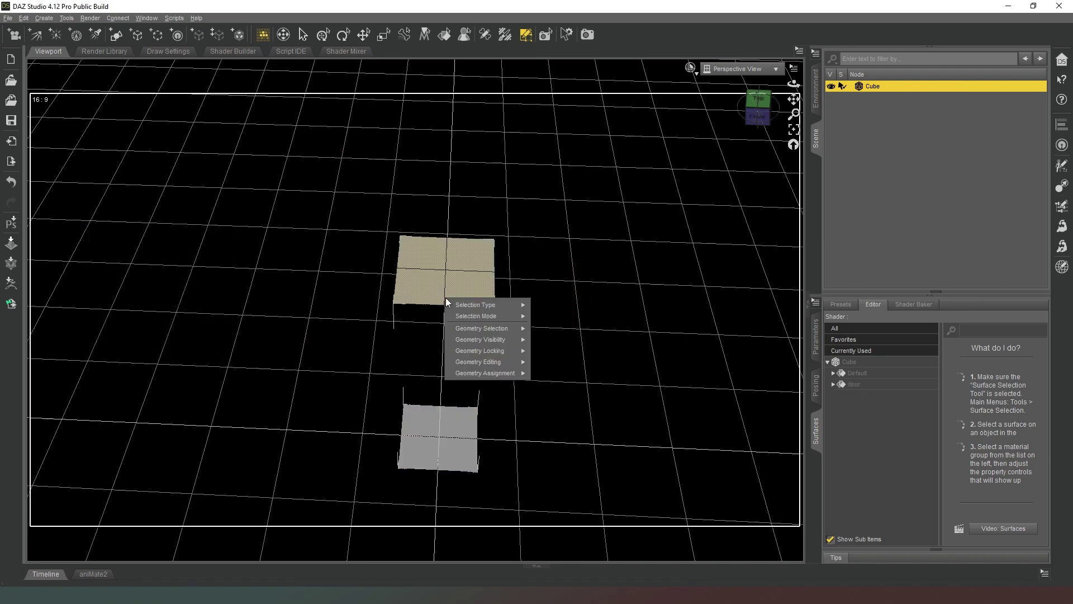
mouse_move(510, 373)
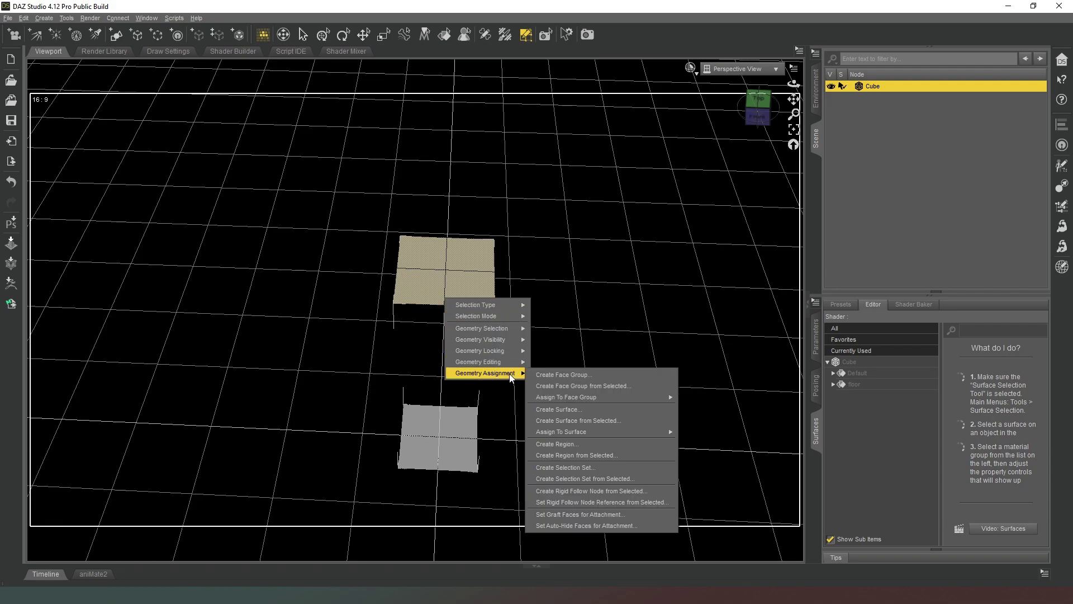
left_click(610, 420)
left_click(547, 295)
type("ceiling")
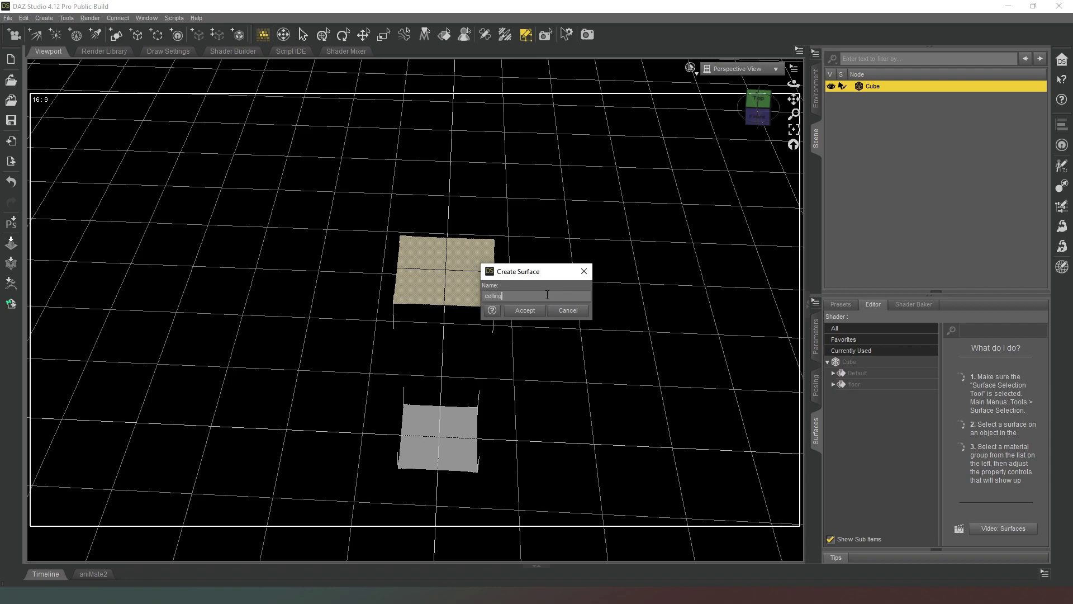
key("Return")
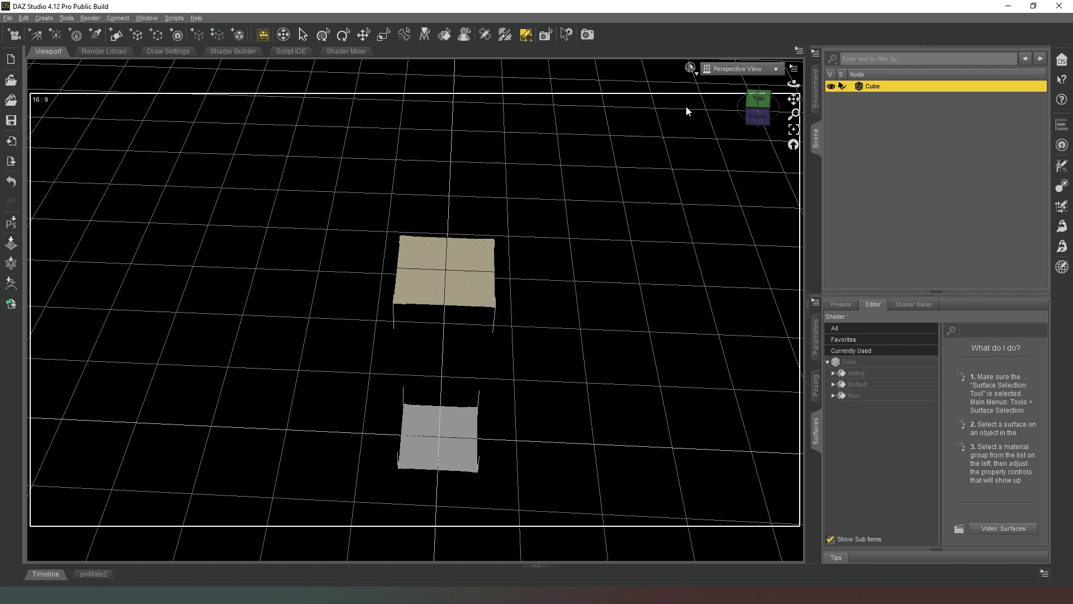
- Clear the polygon selection and rename the cube as 1x1 FC
left_click(736, 110)
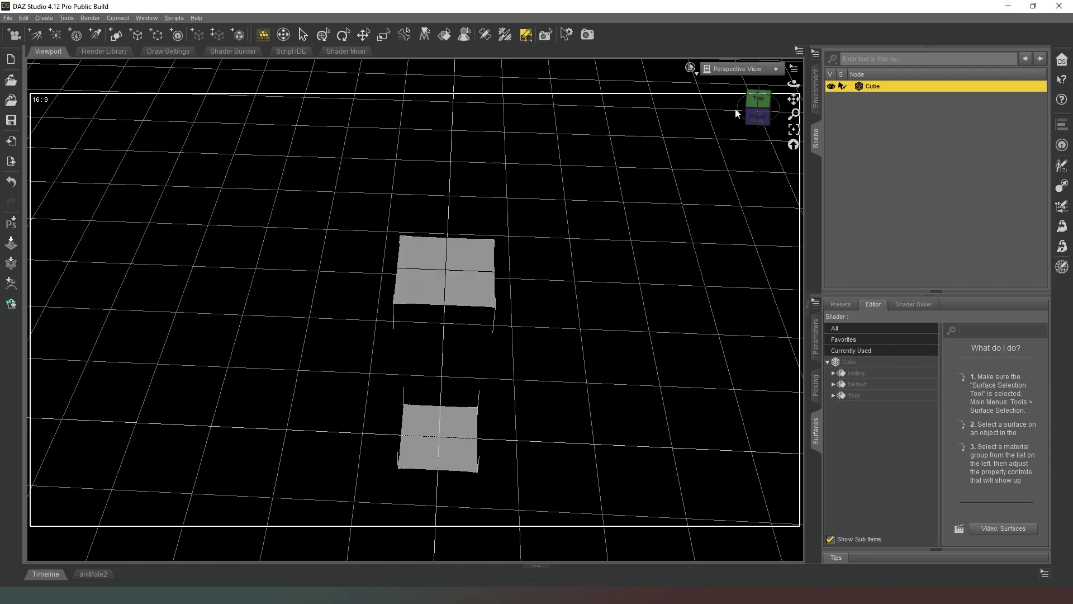
double_click(874, 85)
mouse_move(755, 108)
left_mouse_down()
mouse_move(706, 67)
mouse_move(709, 56)
mouse_move(757, 110)
left_mouse_up()
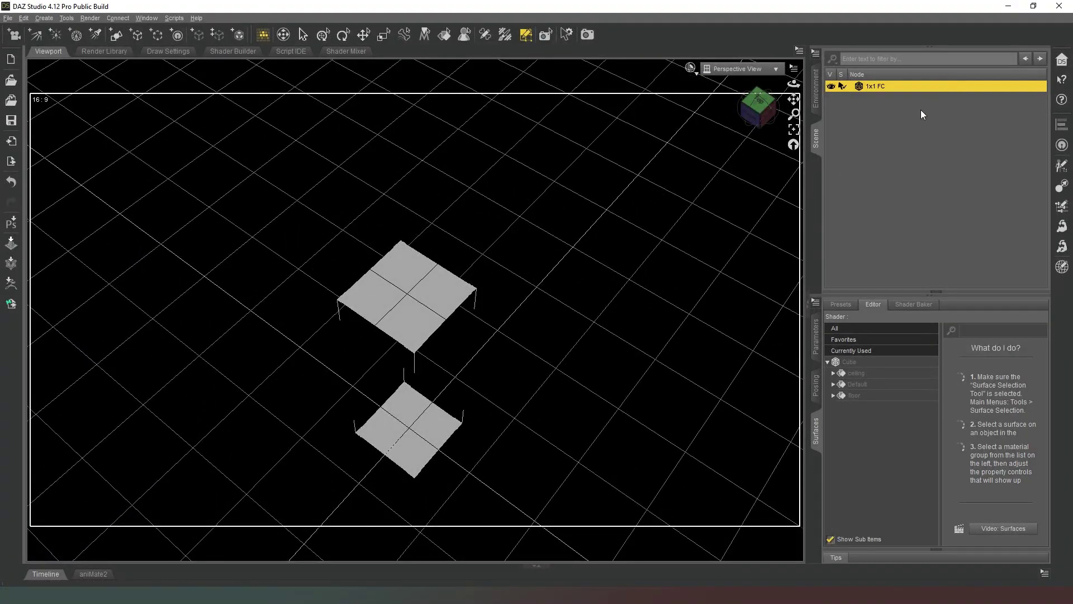
- Delete the 1x1 FC object and create a 3 m cube primitive with 24 divisions at the world center
key("Delete")
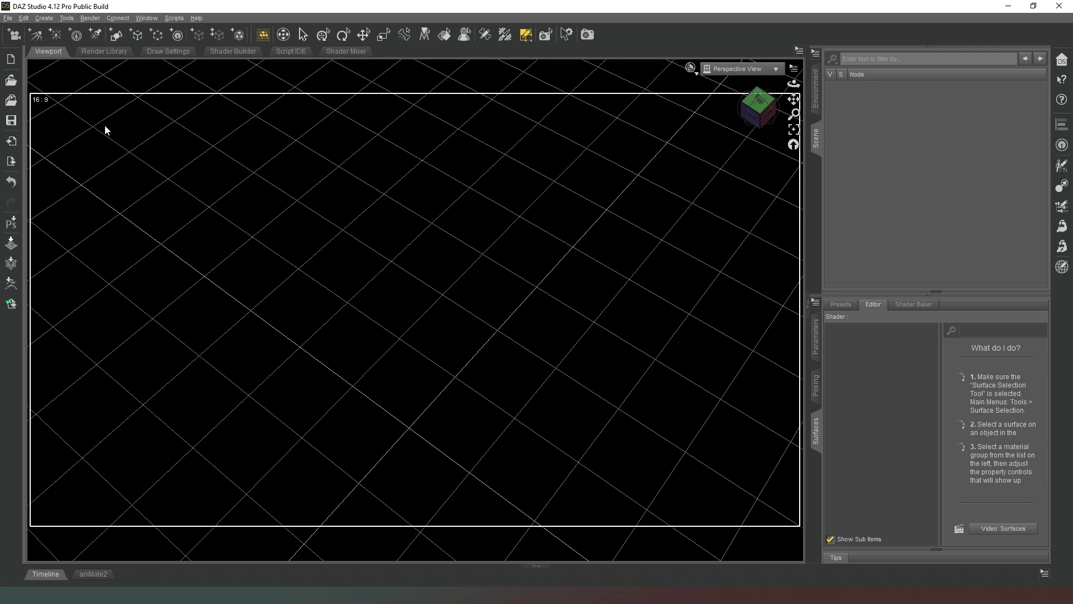
left_click(115, 35)
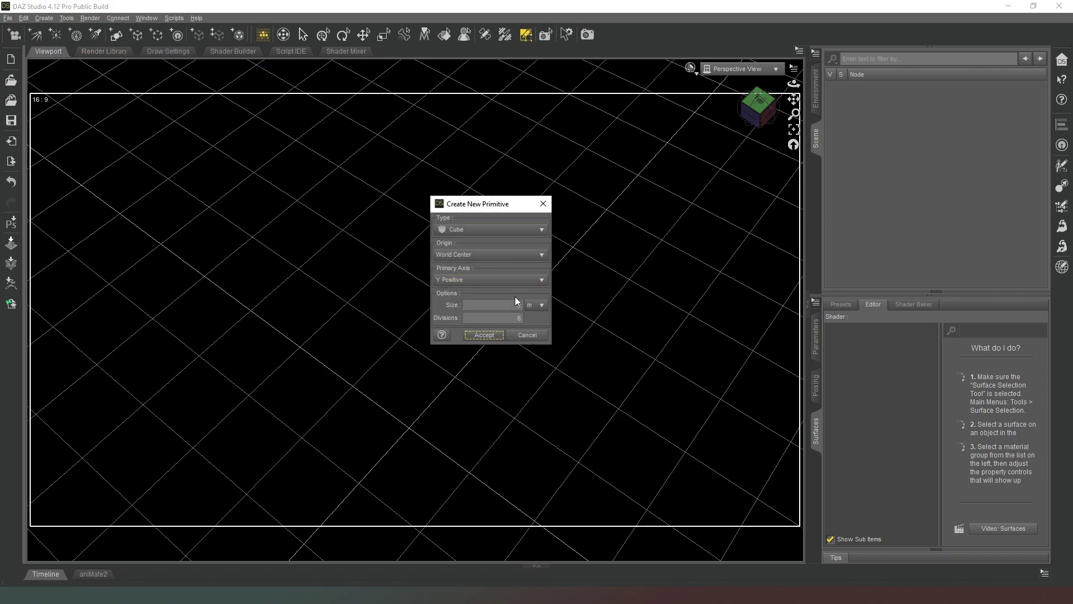
left_click(530, 317)
left_click(494, 336)
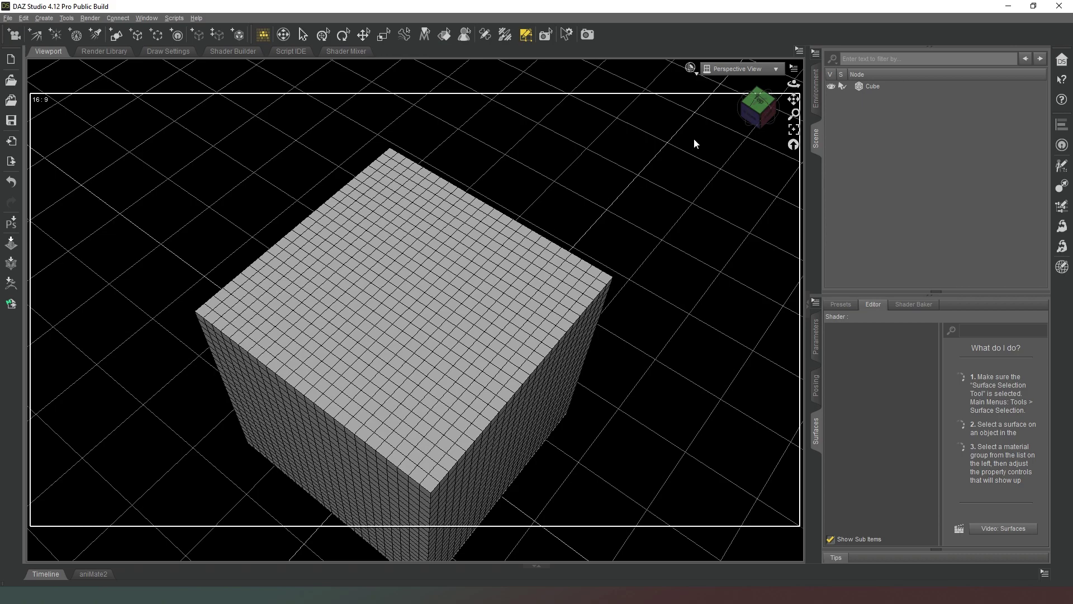
- Switch the viewport to the top view and select the new 24-division cube for polygon editing
left_click(759, 101)
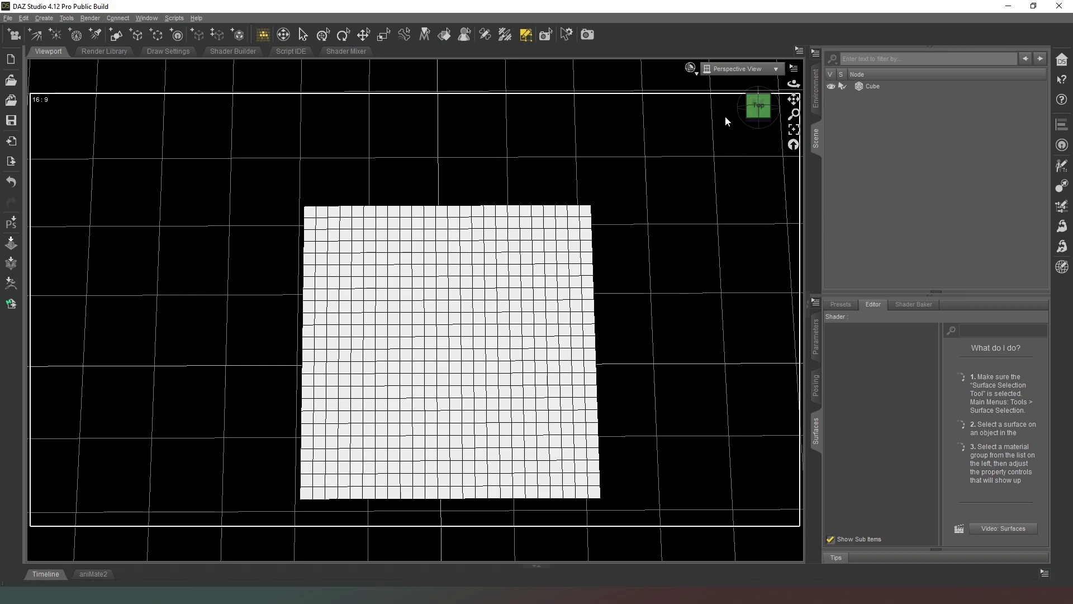
left_click(744, 69)
left_click(727, 140)
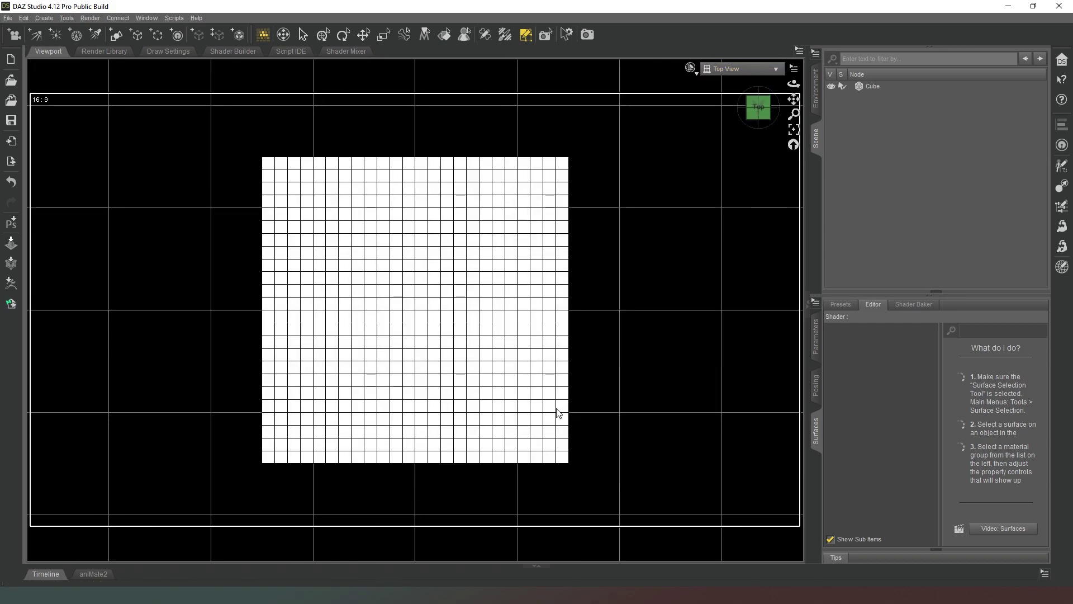
left_click(868, 87)
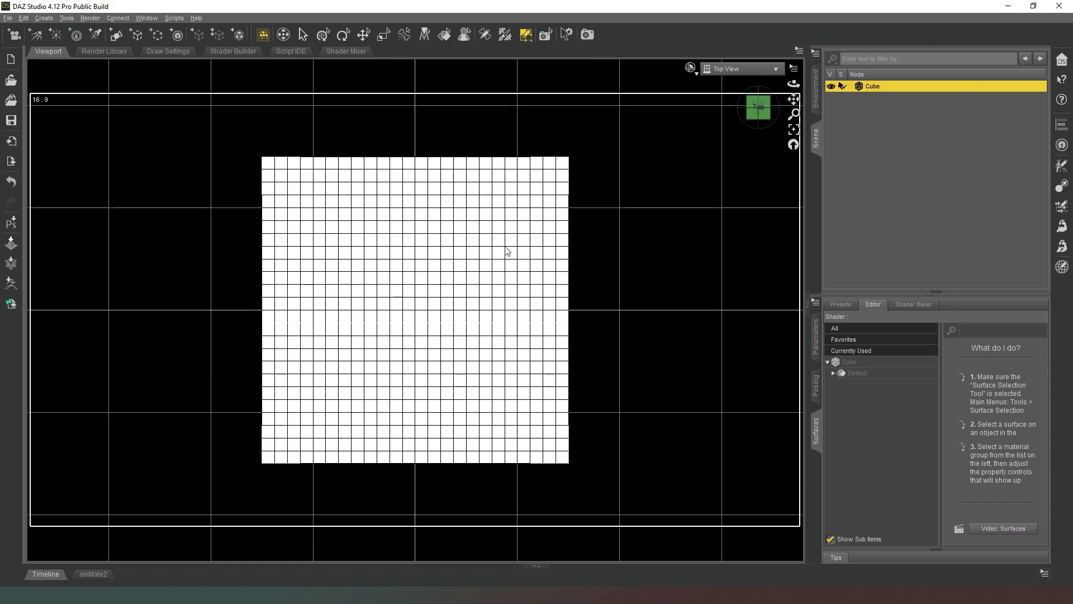
right_click(507, 251)
mouse_move(548, 262)
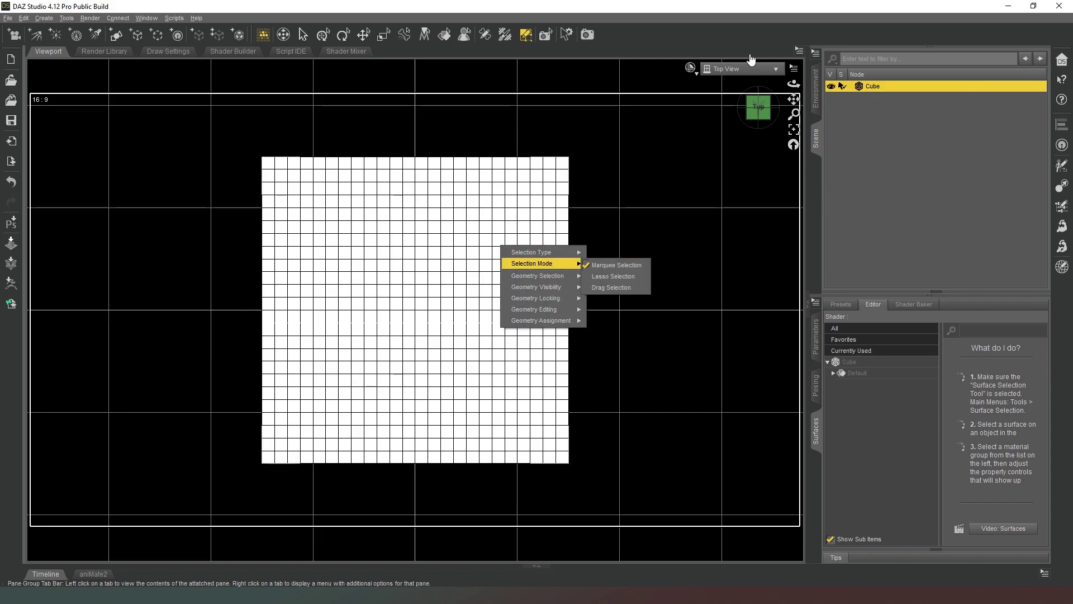
left_click(707, 159)
left_click_drag(663, 492, 526, 184)
left_click_drag(475, 119, 462, 116)
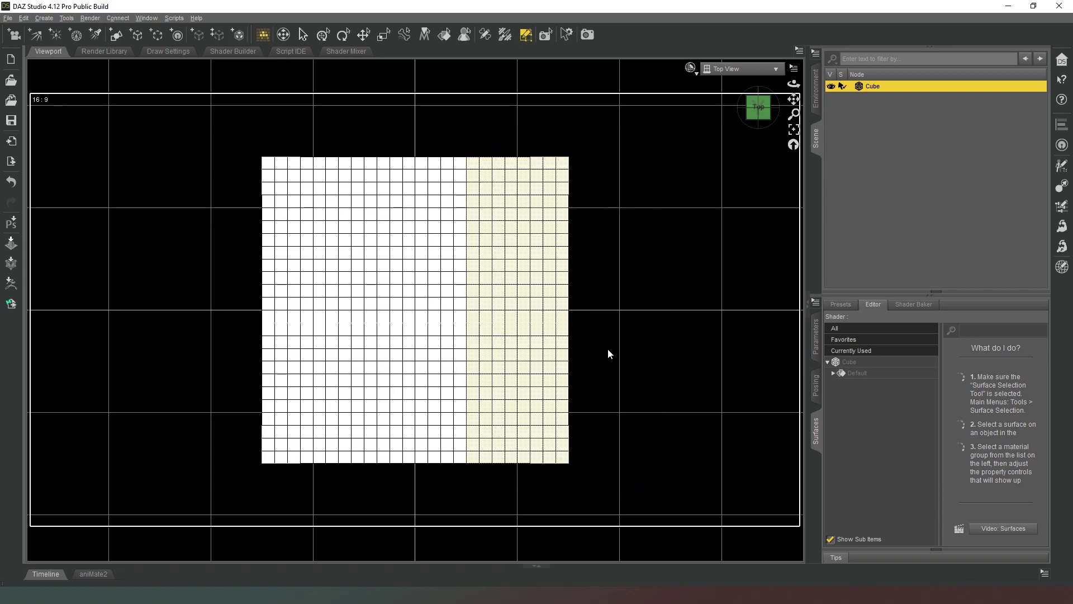
left_click_drag(285, 289, 371, 507)
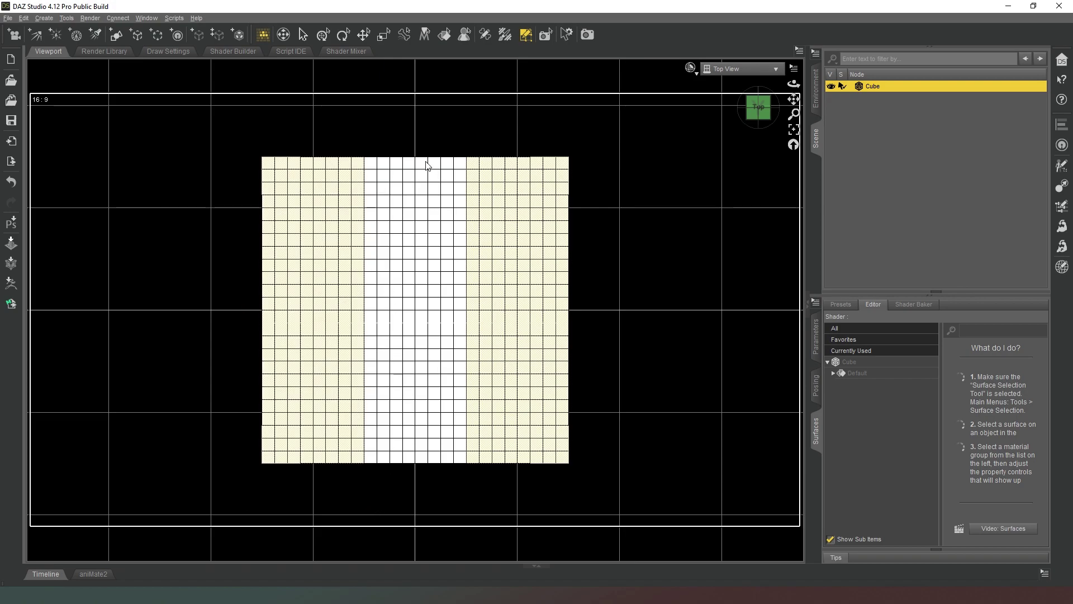
left_click_drag(448, 389, 247, 246)
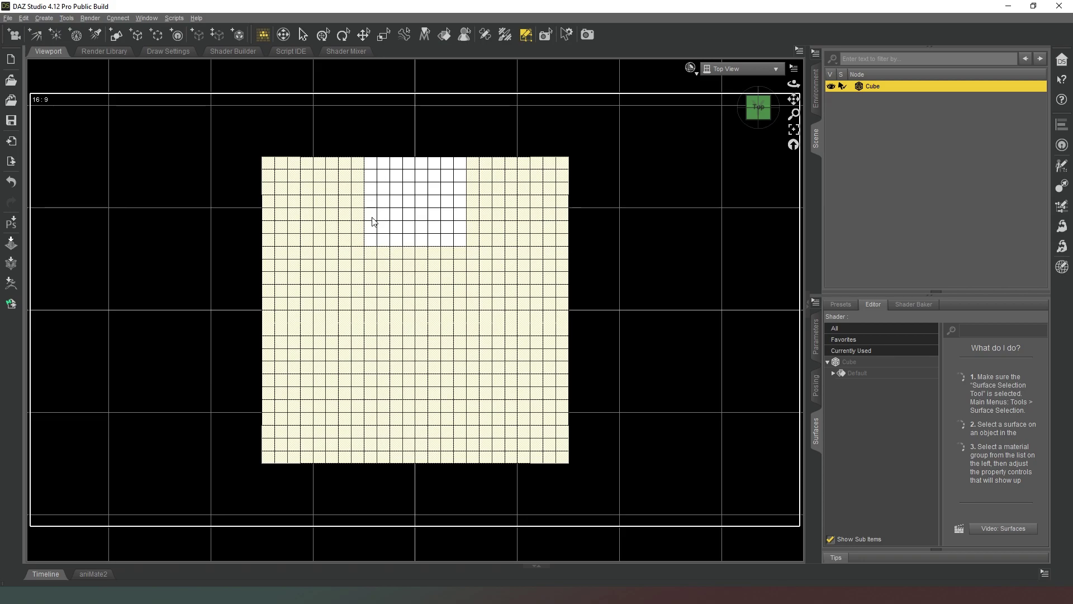
- Delete all of the cube's polygons except the 8x8 column, seen from above, at the middle of its back edge
left_click_drag(589, 404, 462, 133)
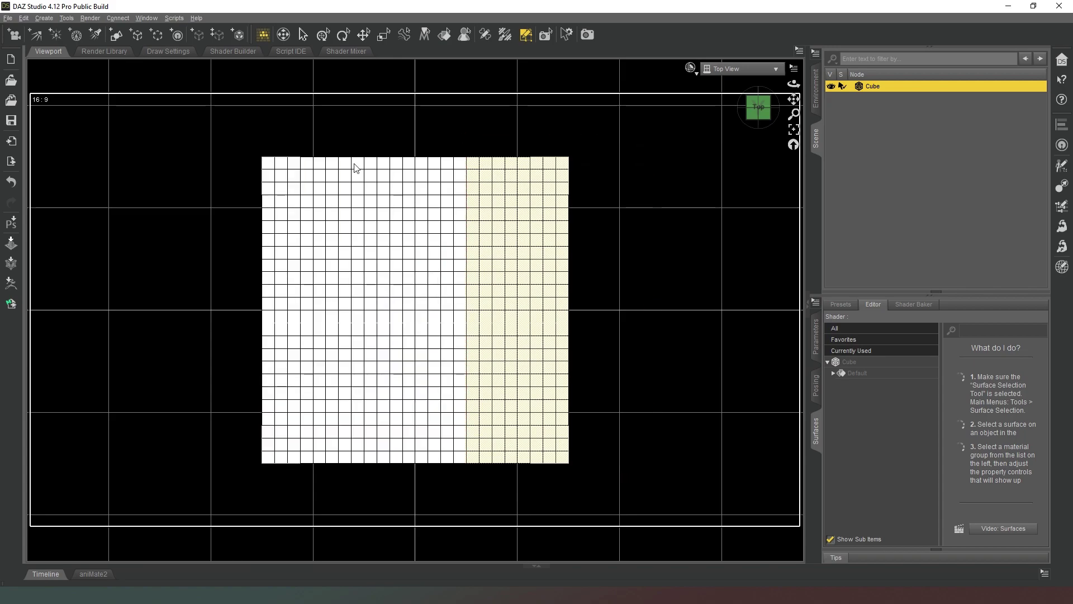
left_click_drag(250, 124, 329, 437)
left_click_drag(347, 492, 358, 499, "ctrl")
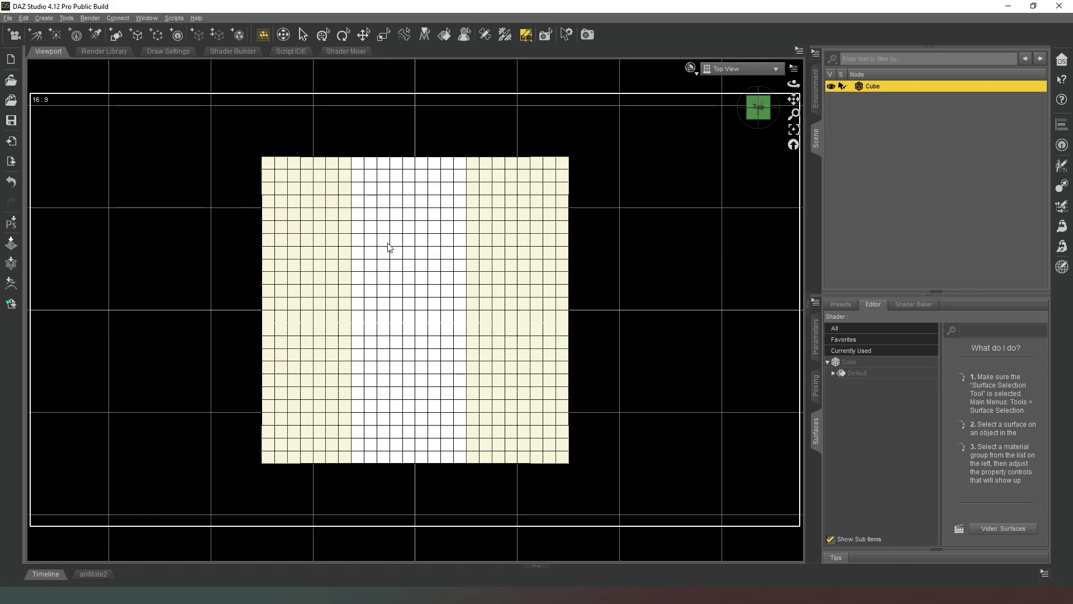
left_click_drag(238, 203, 371, 484)
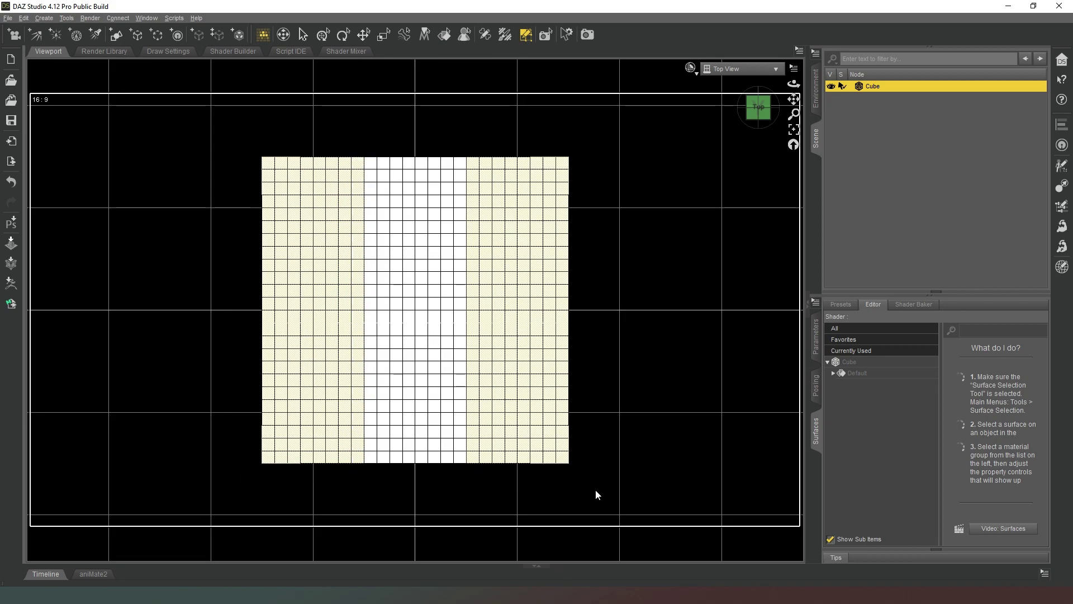
left_click_drag(531, 435, 229, 253)
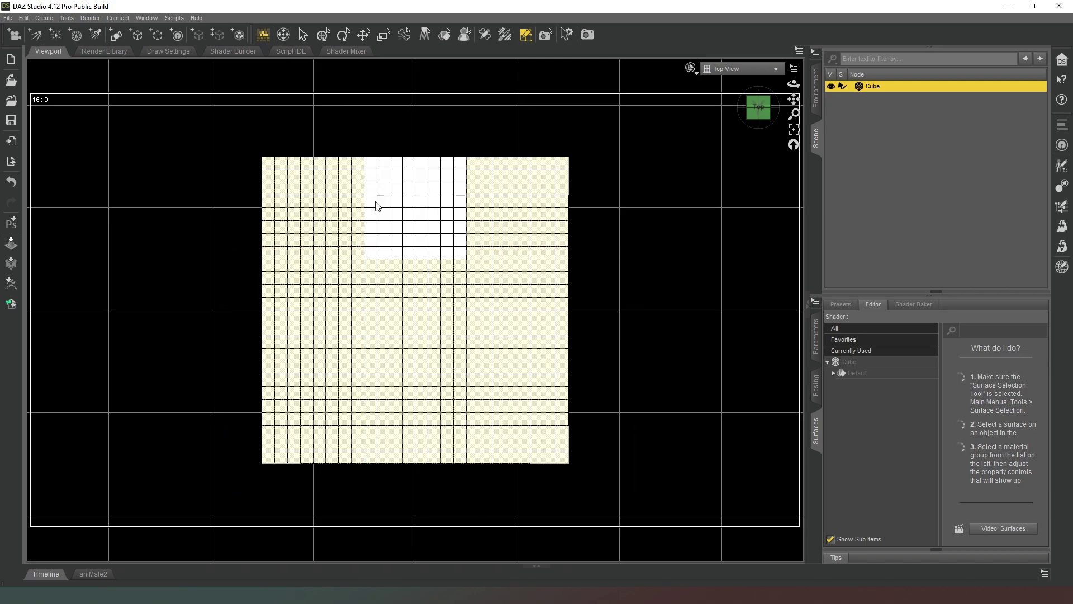
right_click(391, 323)
mouse_move(450, 402)
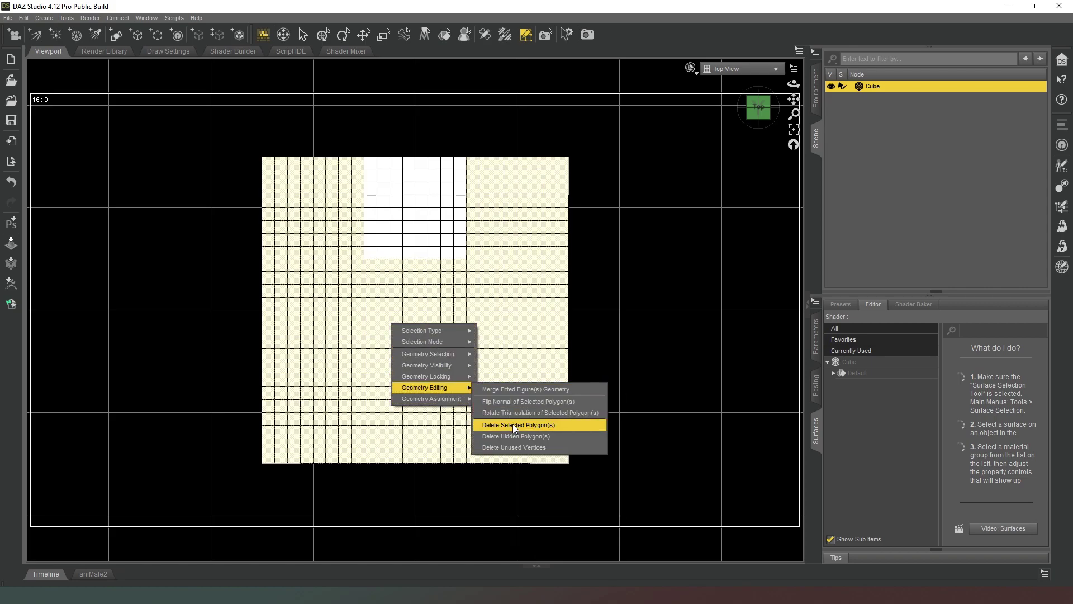
left_click(512, 424)
left_click(512, 308)
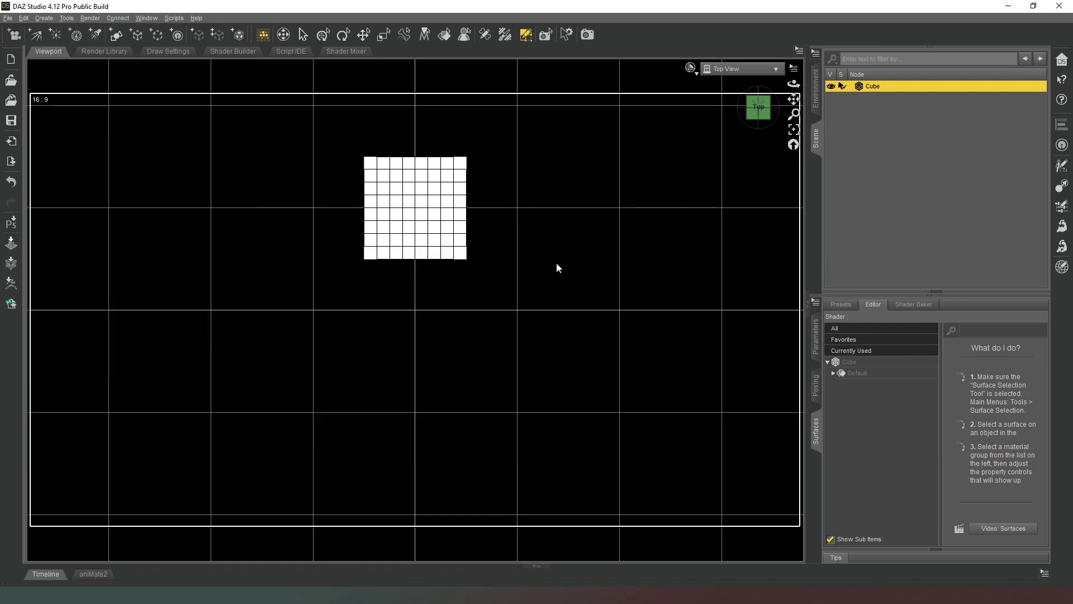
- Assign the column's bottom polygons to a new surface named Floor, working in the perspective view
left_click(743, 72)
left_click(743, 80)
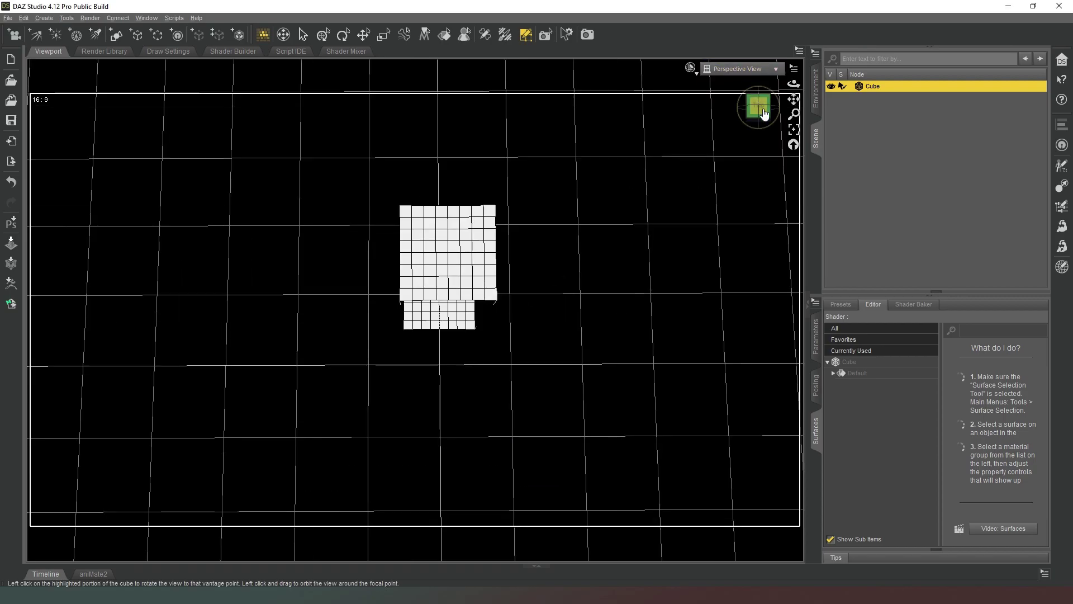
left_click_drag(759, 107, 750, 143)
left_click_drag(579, 461, 473, 430)
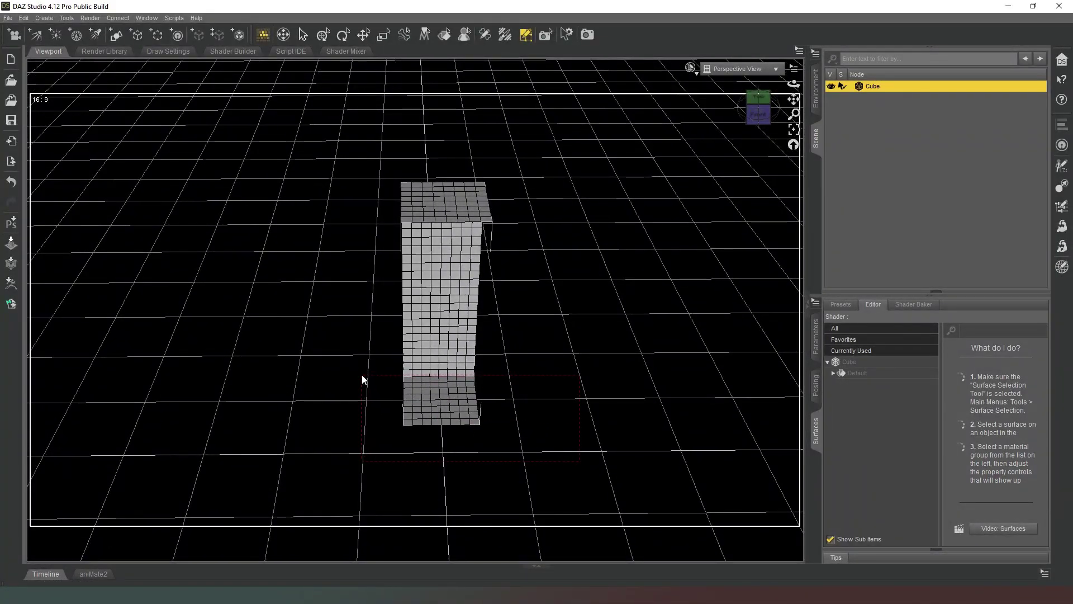
left_click(408, 415)
right_click(411, 414)
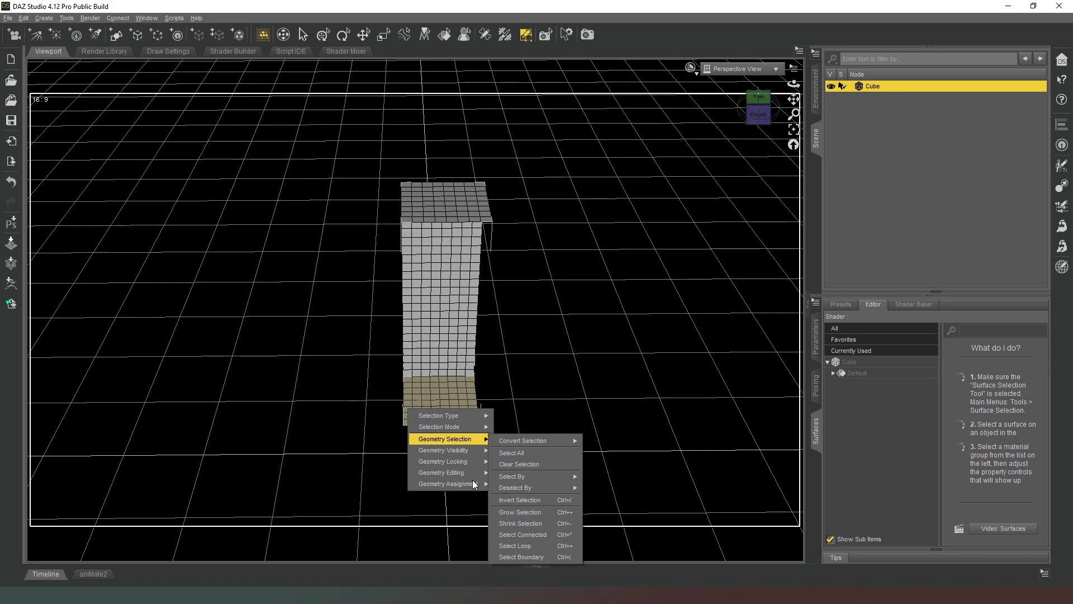
mouse_move(472, 480)
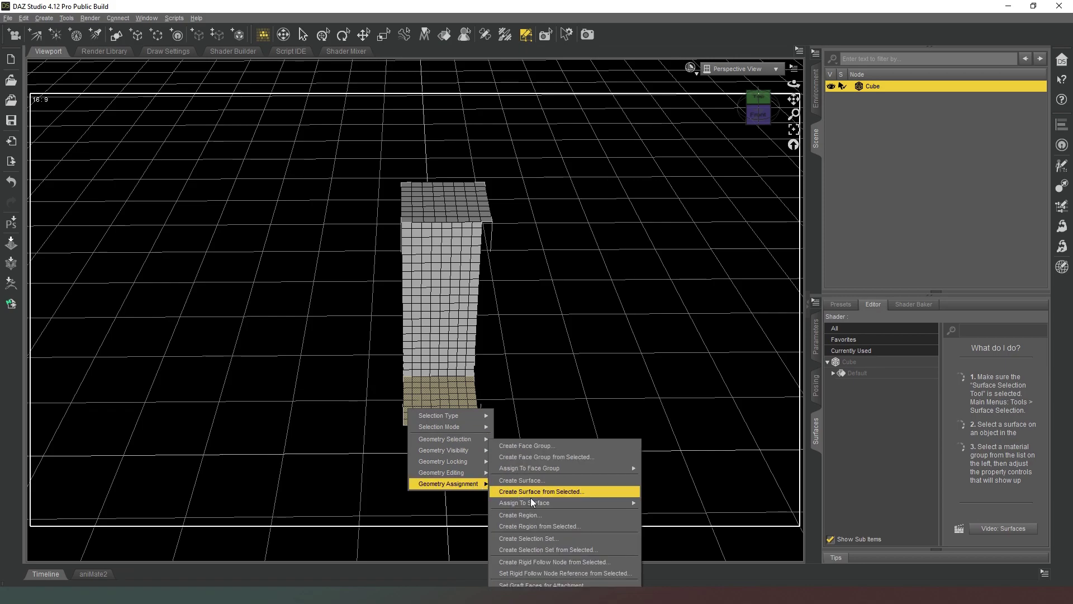
left_click(568, 491)
type("Floor")
key("Return")
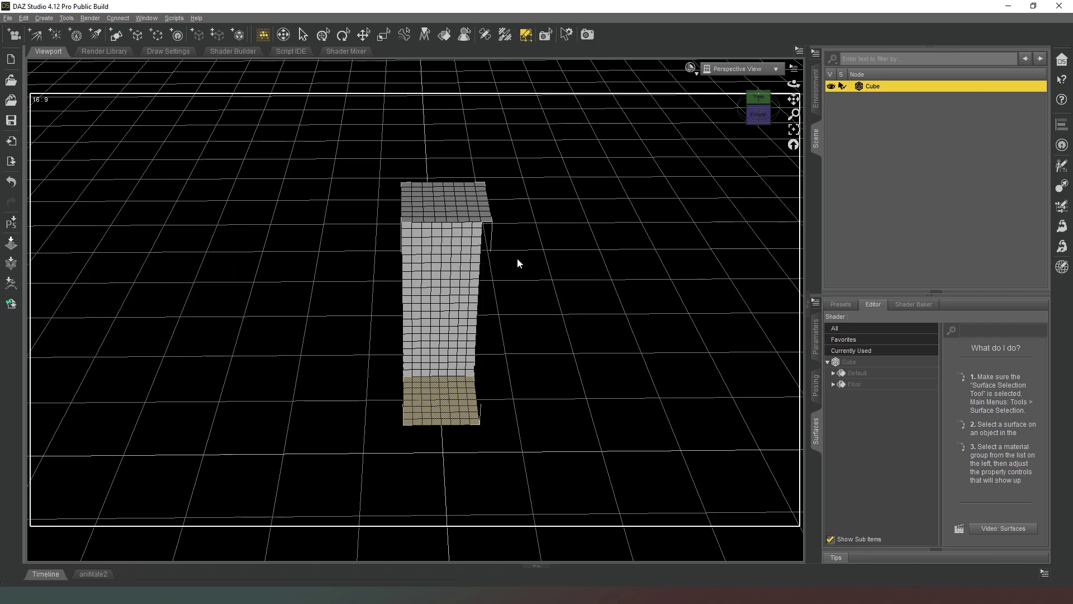
- Assign the column's top polygons, selected from below, to a new surface named Ceiling
left_click_drag(759, 112, 757, 76)
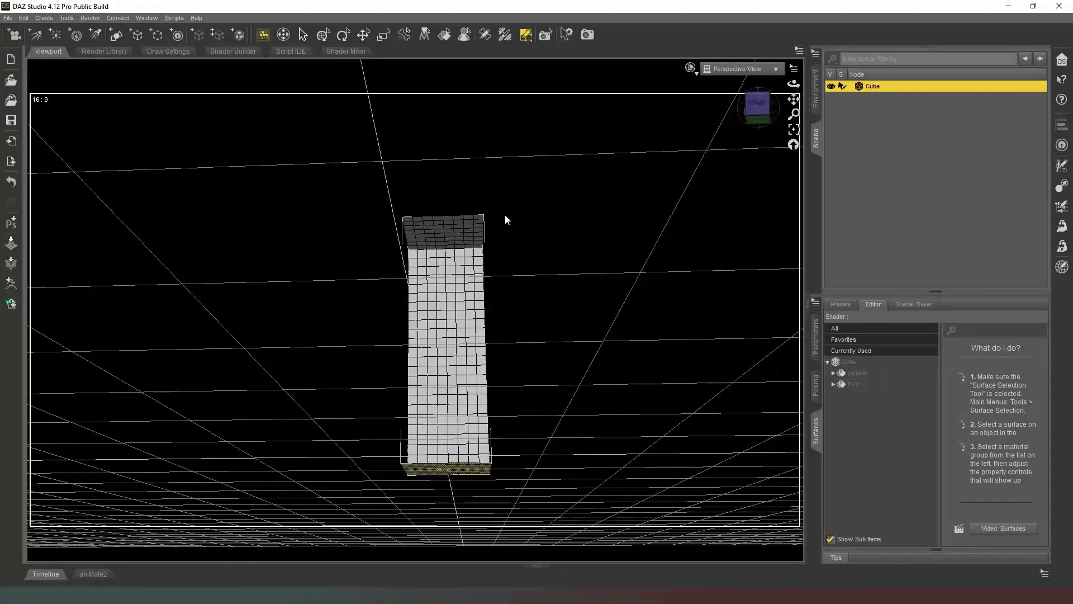
left_click_drag(357, 181, 522, 250)
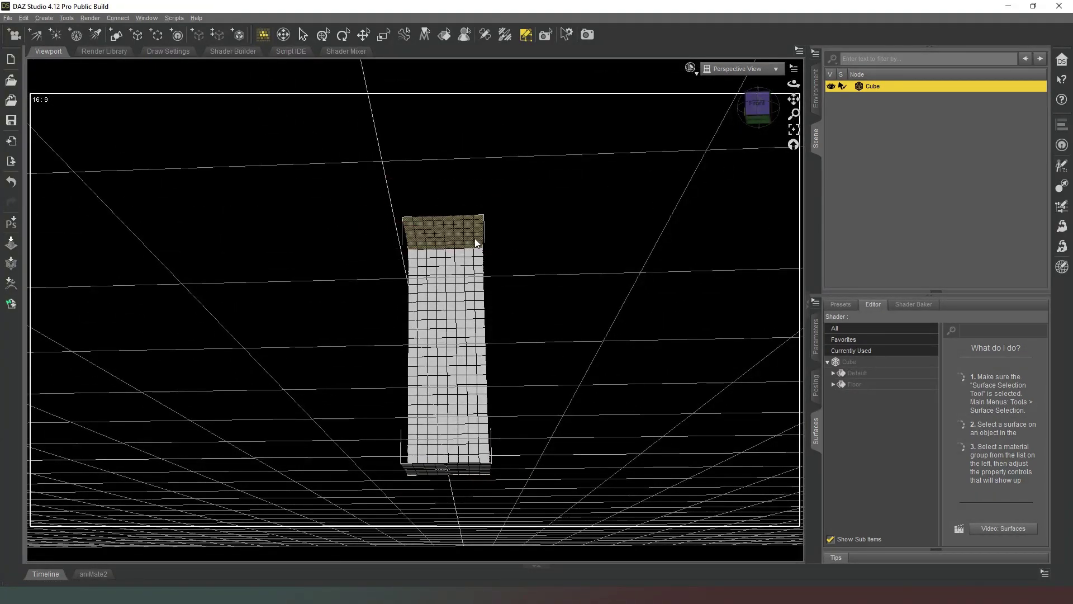
right_click(465, 238)
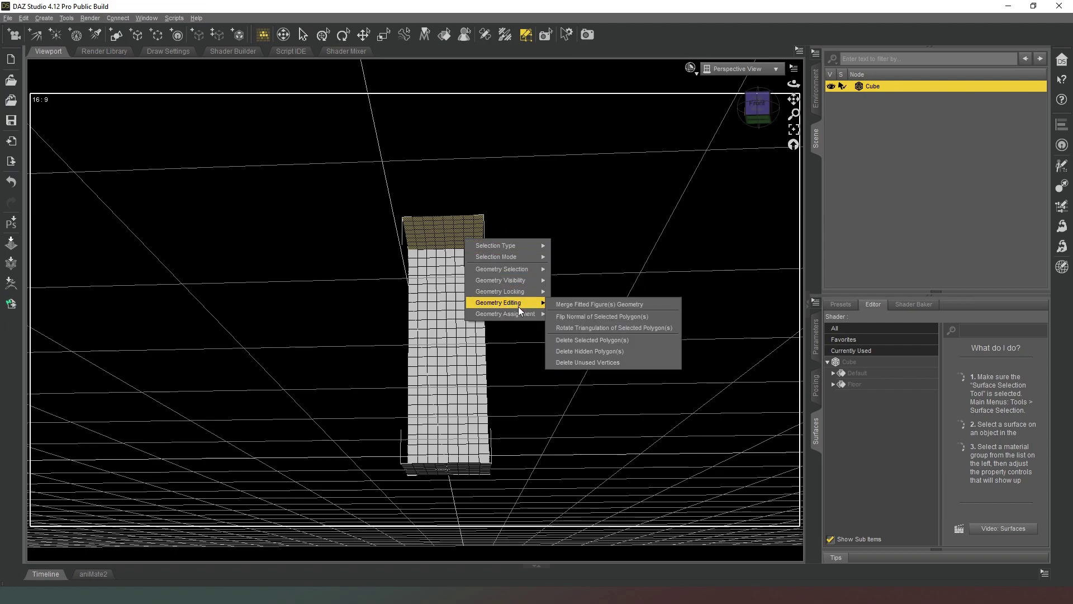
mouse_move(522, 311)
left_click(628, 360)
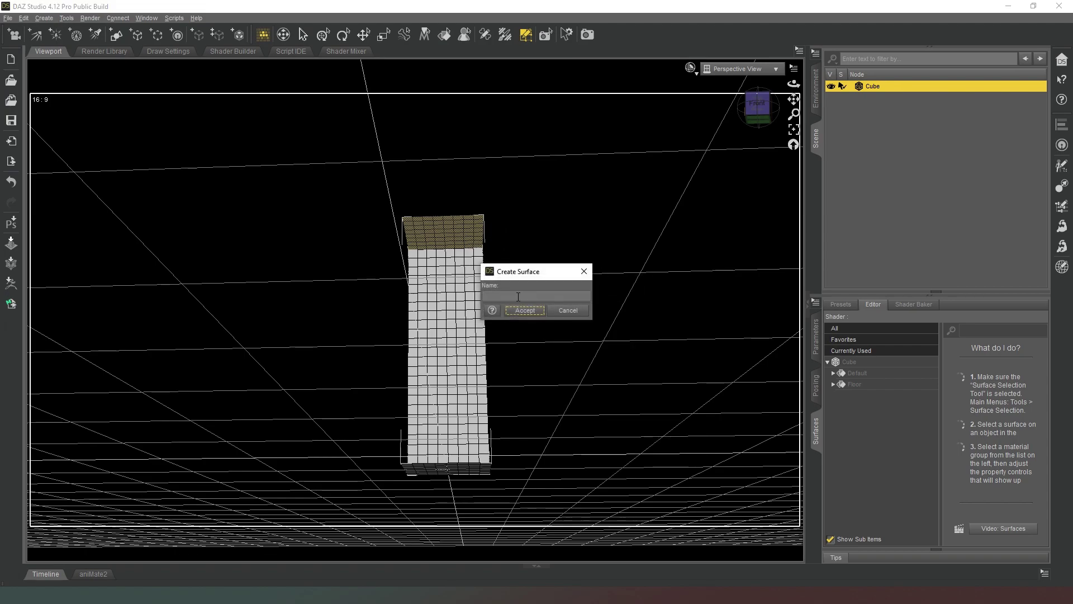
type("Ceiling")
key("Return")
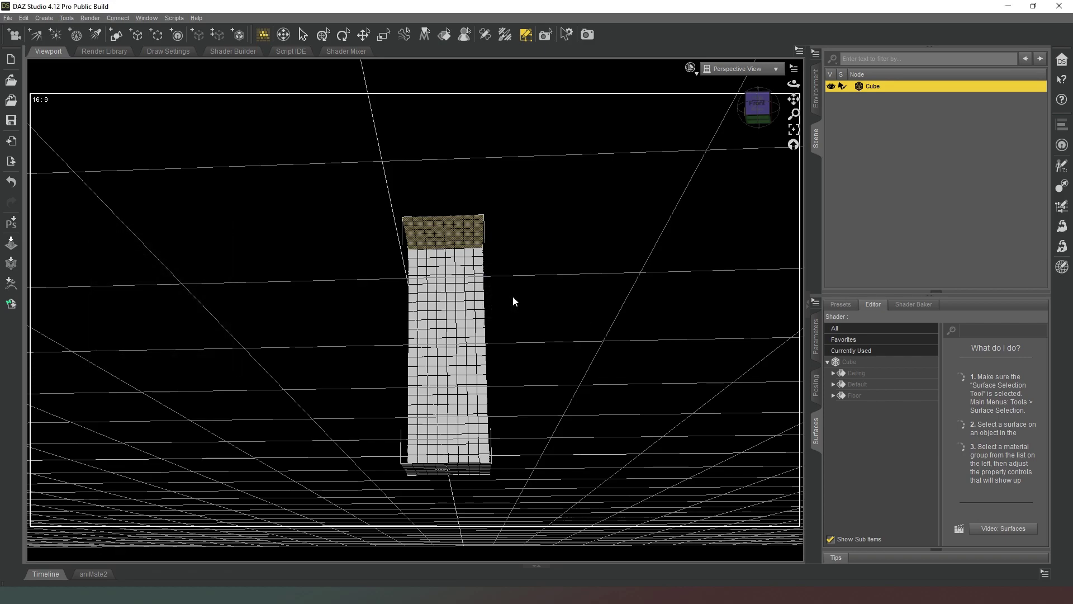
- Assign two centred blocks of wall polygons, 6 wide by 3 high above and 6 wide by 10 high below, to a new surface named Window
left_click(758, 105)
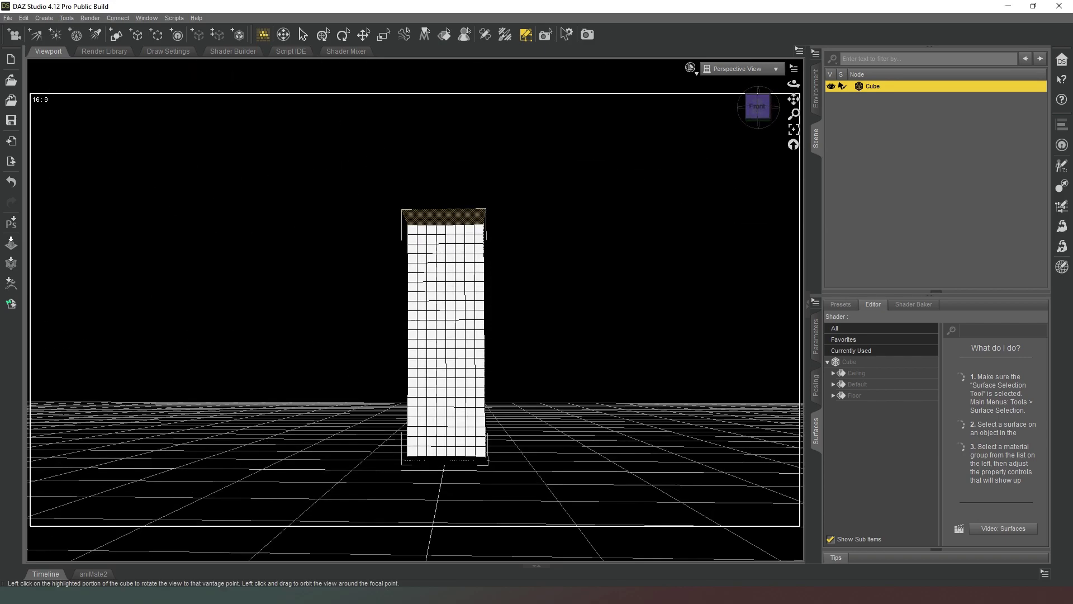
scroll(741, 136, "up", 5)
middle_click_drag(659, 162, 687, 129)
scroll(688, 130, "down", 2)
scroll(622, 271, "down", 2)
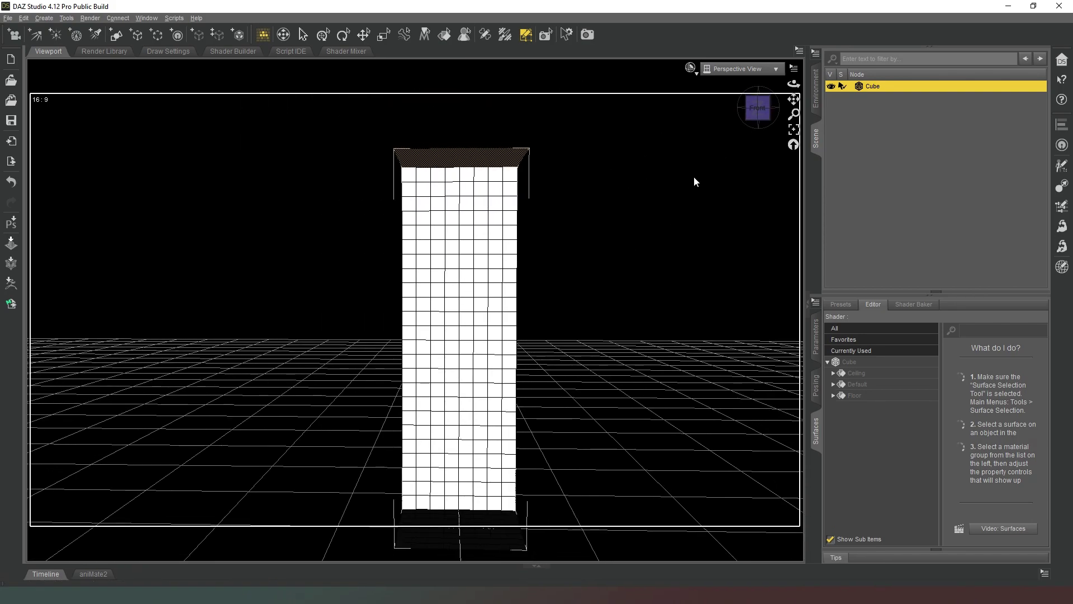
left_click(757, 111)
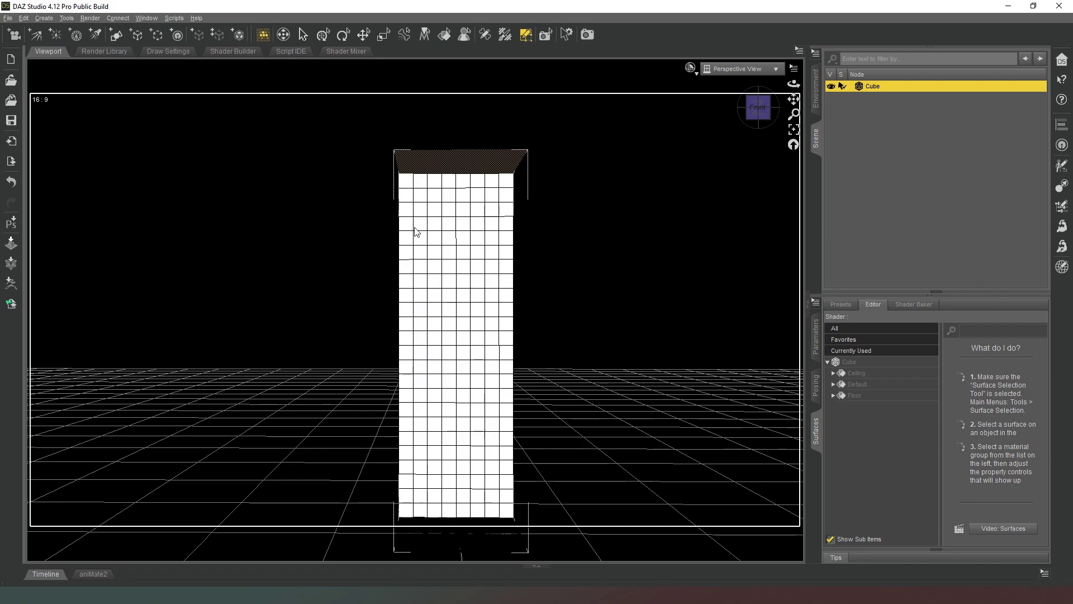
left_click_drag(409, 229, 506, 281)
left_click_drag(508, 280, 507, 279)
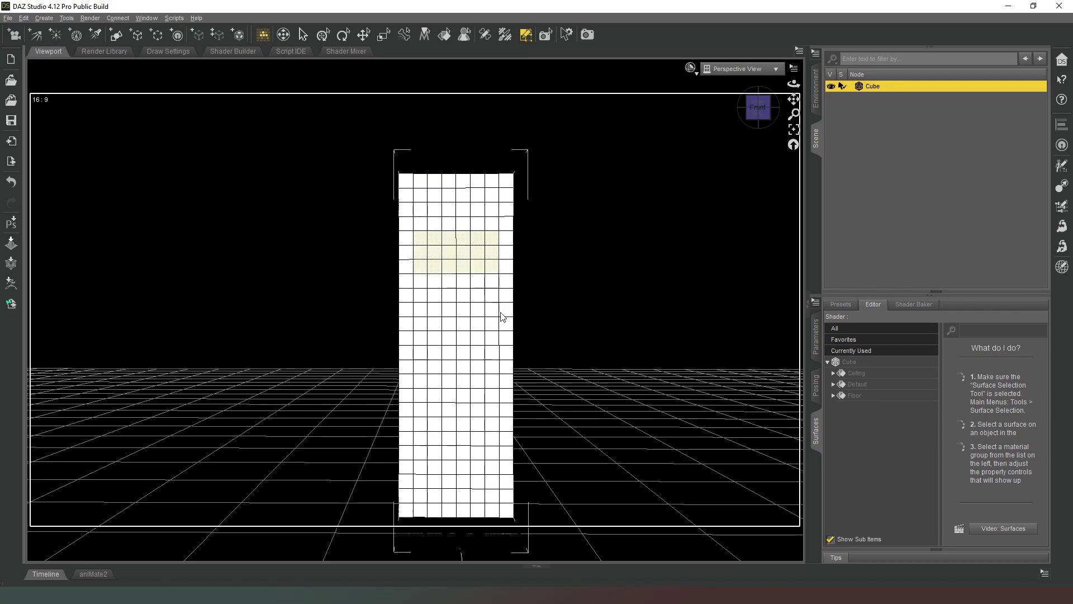
left_click_drag(408, 284, 504, 425)
mouse_move(505, 424)
left_mouse_down()
mouse_move(505, 433)
mouse_move(501, 425)
left_mouse_up()
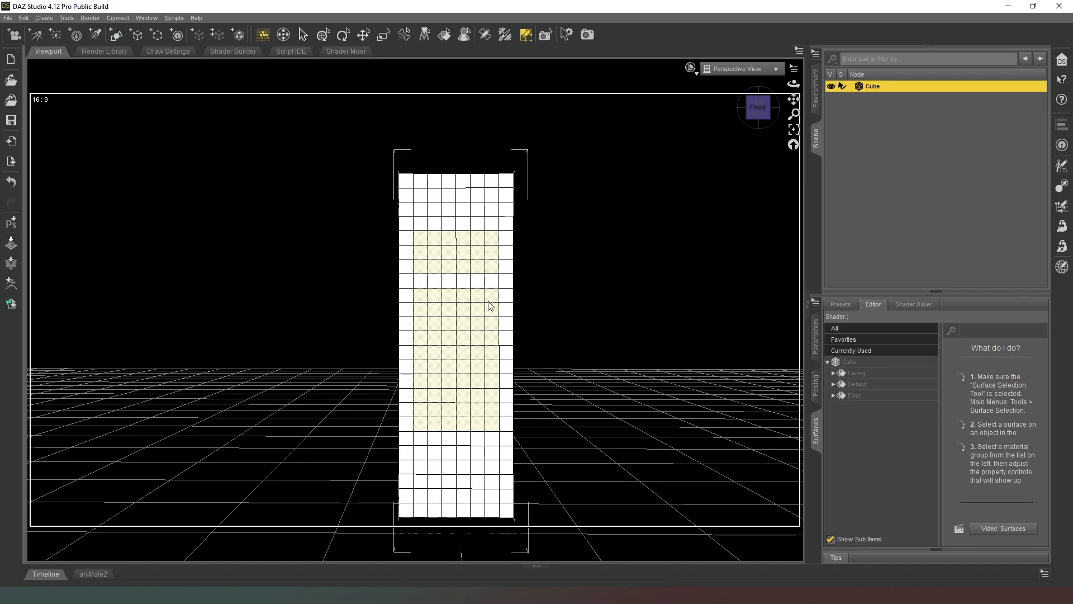
left_click_drag(762, 101, 739, 111)
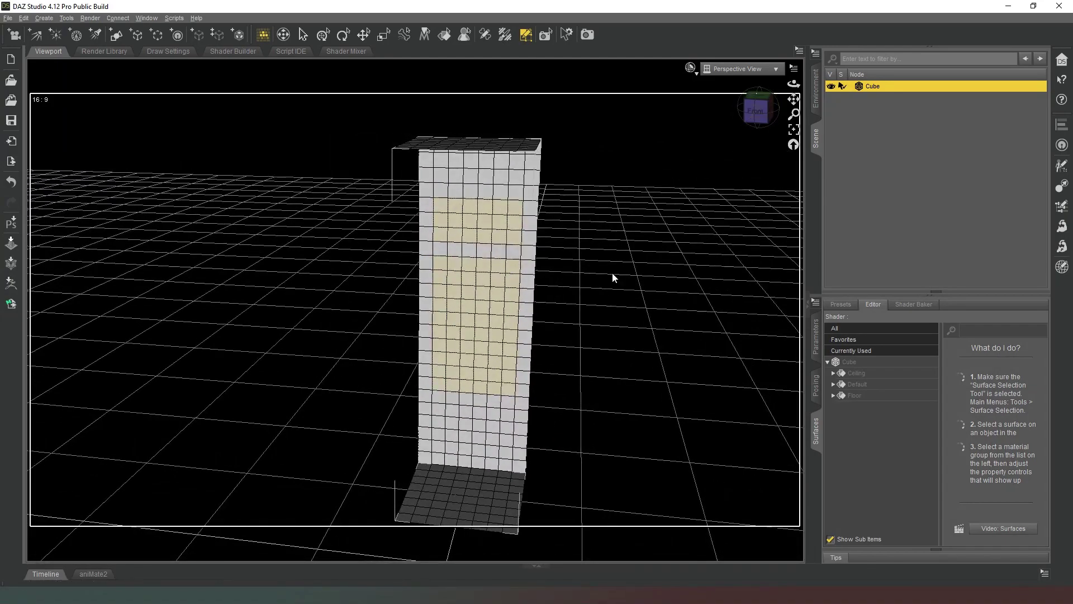
right_click(488, 299)
mouse_move(541, 372)
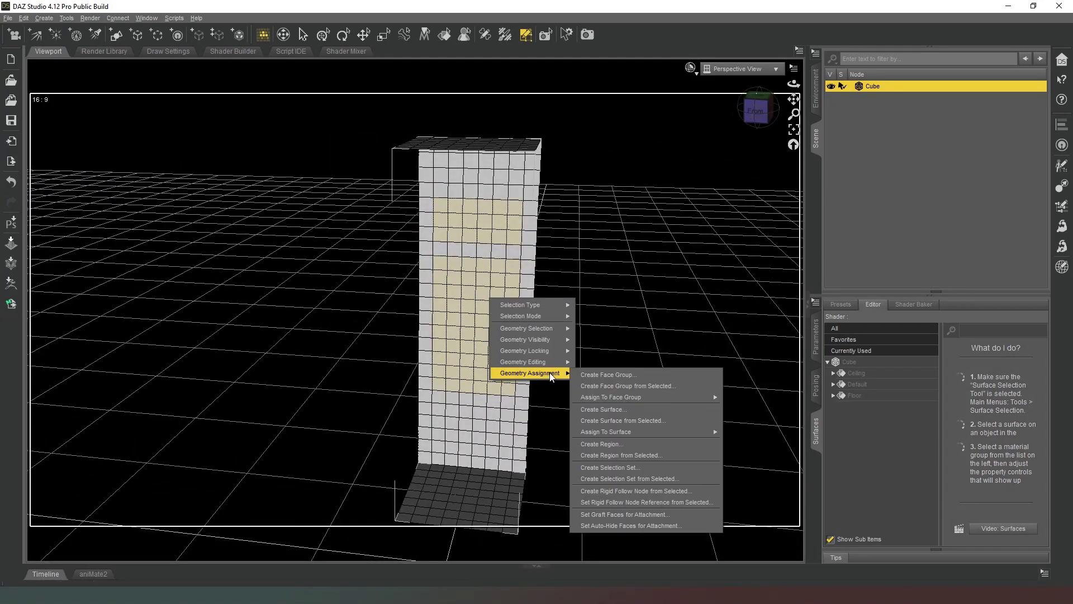
left_click(646, 419)
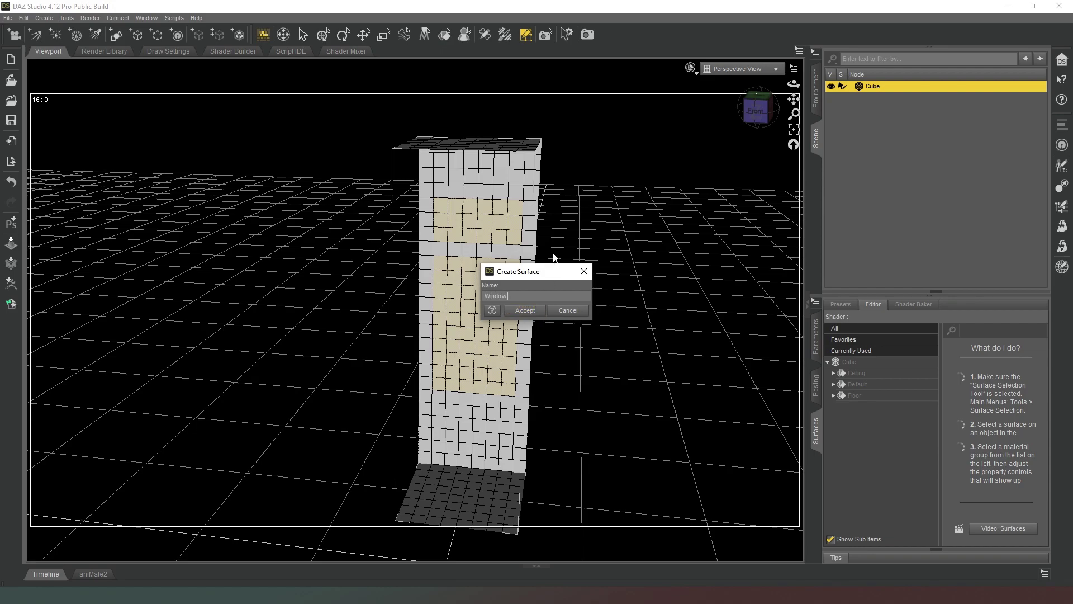
key("Return")
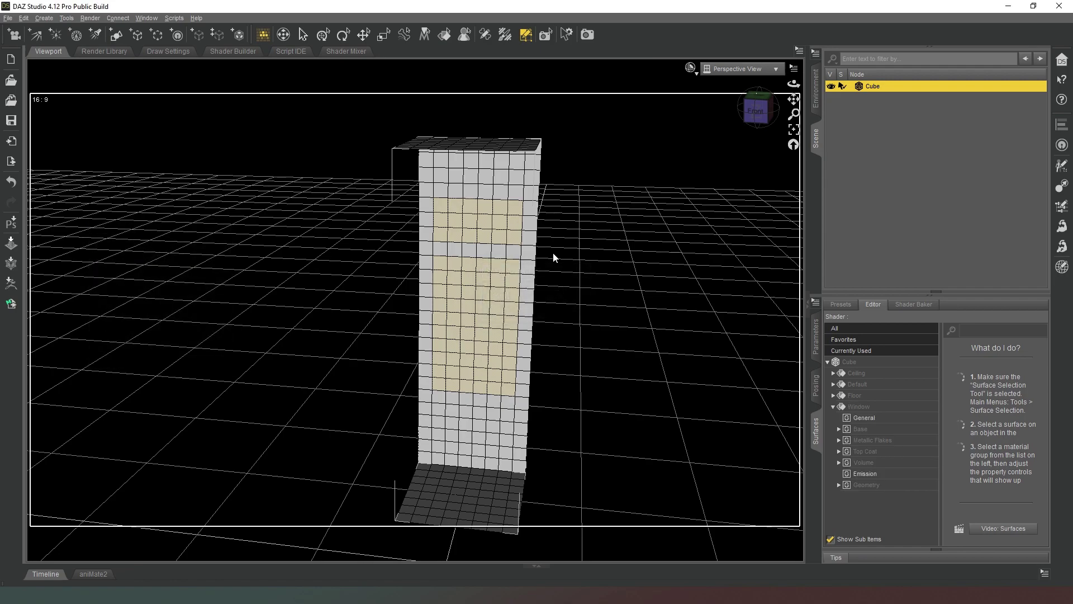
- Reduce the Window surface's cutout opacity to about 0.52
left_click(833, 406)
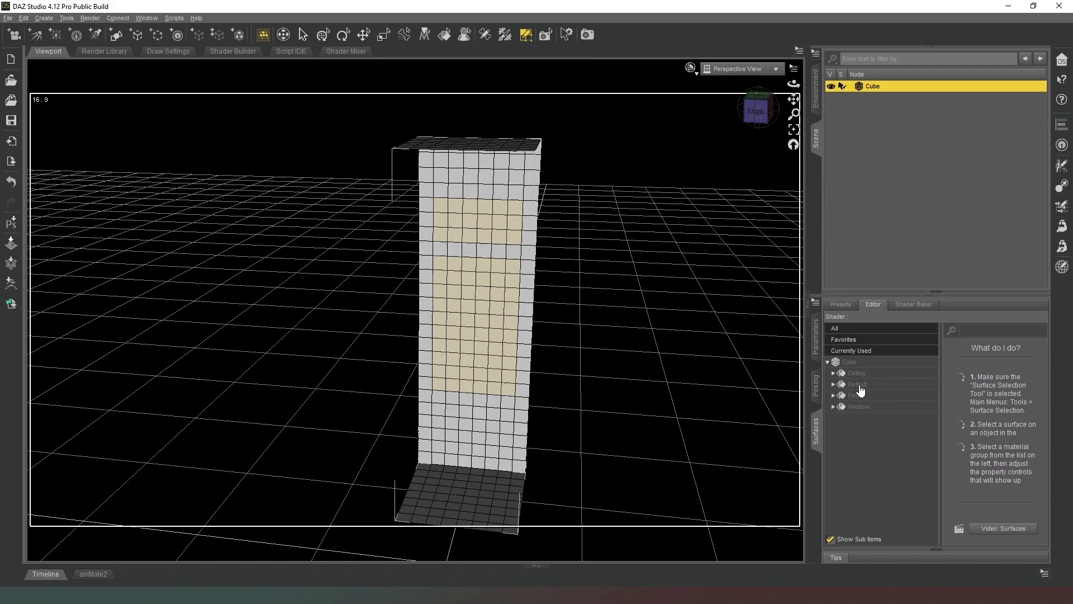
left_click(860, 407)
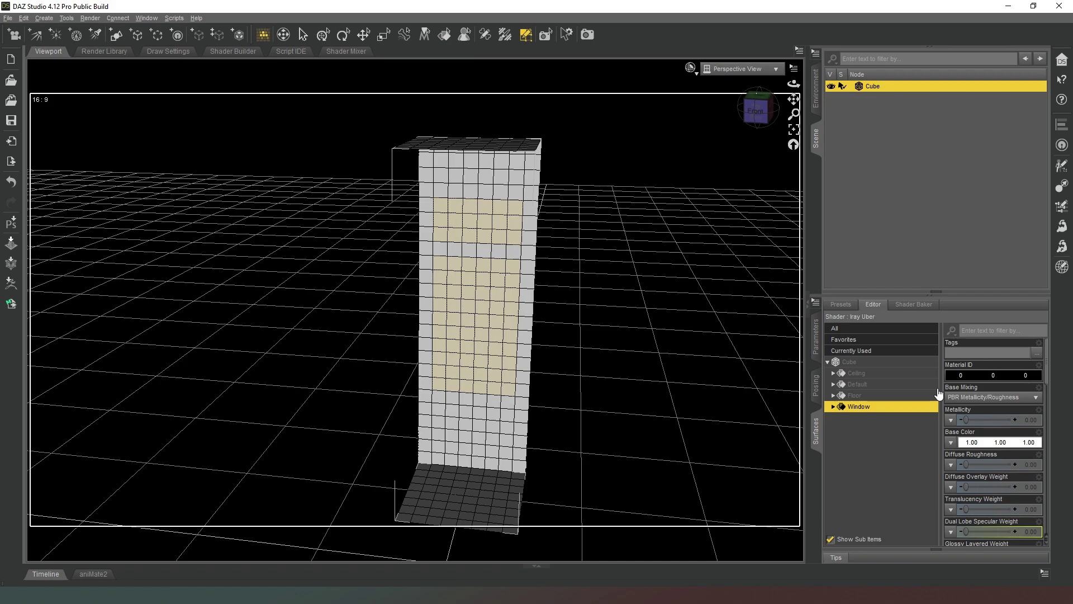
left_click(833, 407)
left_click(872, 484)
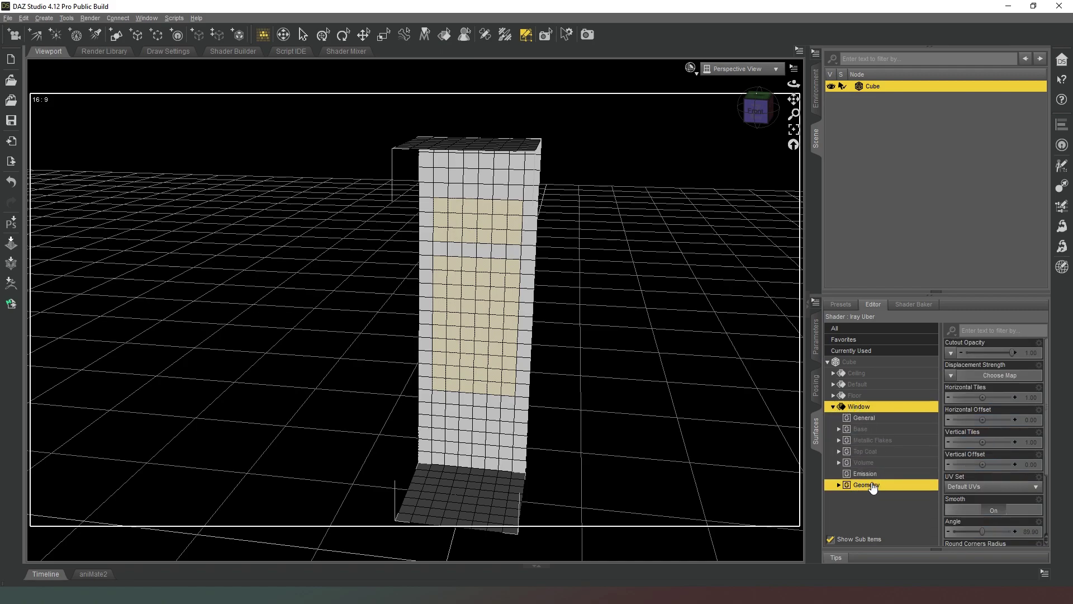
left_click_drag(1011, 354, 991, 354)
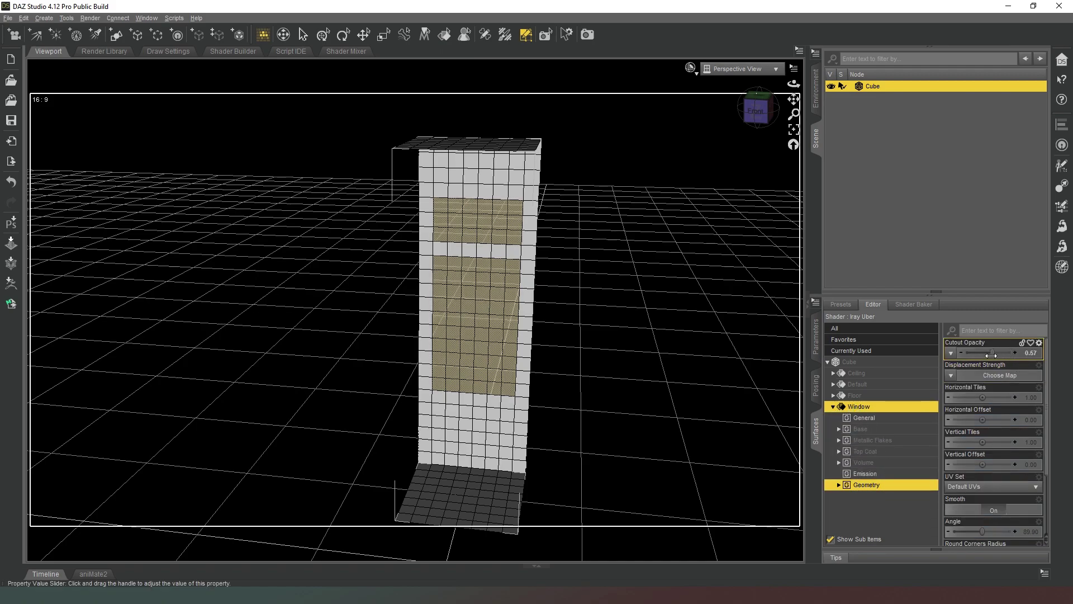
- Rename the cube as 1x1 window FC and keep it selected in the scene
mouse_move(761, 105)
left_mouse_down()
mouse_move(738, 107)
mouse_move(769, 107)
mouse_move(746, 107)
mouse_move(758, 120)
left_mouse_up()
double_click(871, 86)
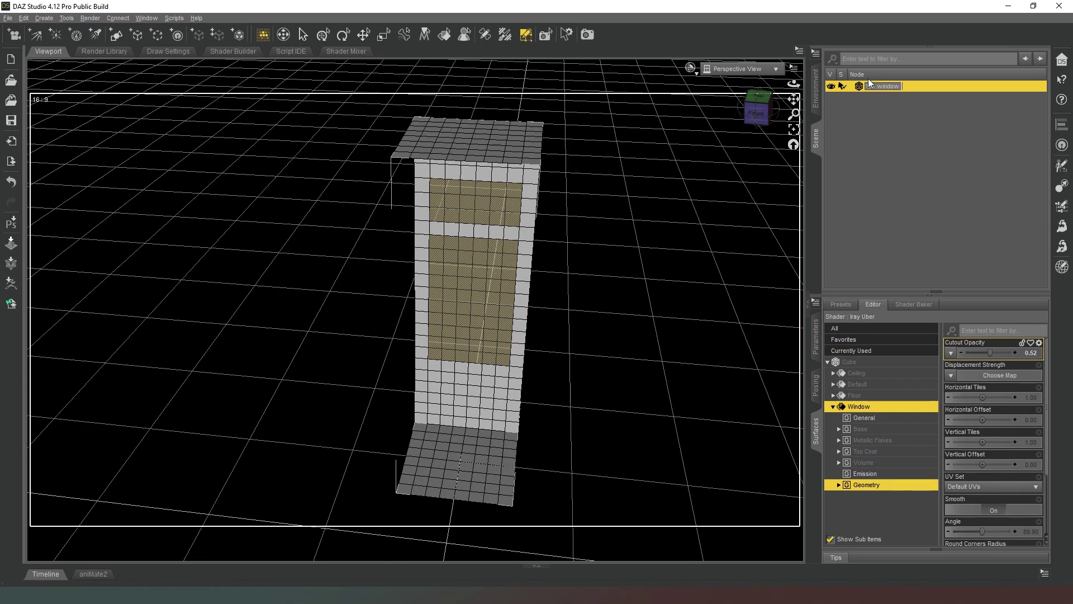
key("ctrl+f")
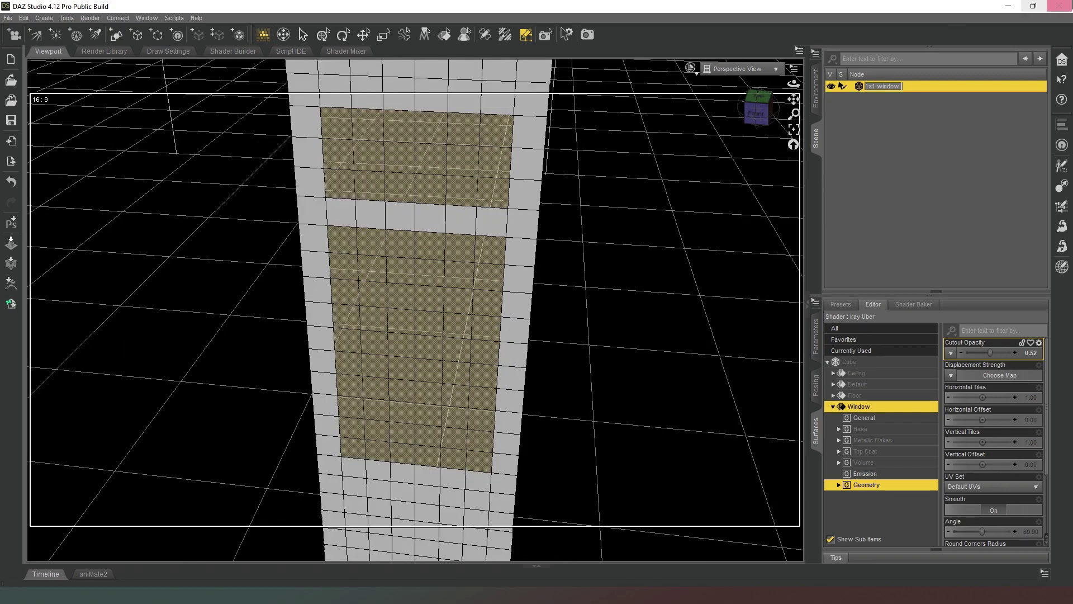
type("FC")
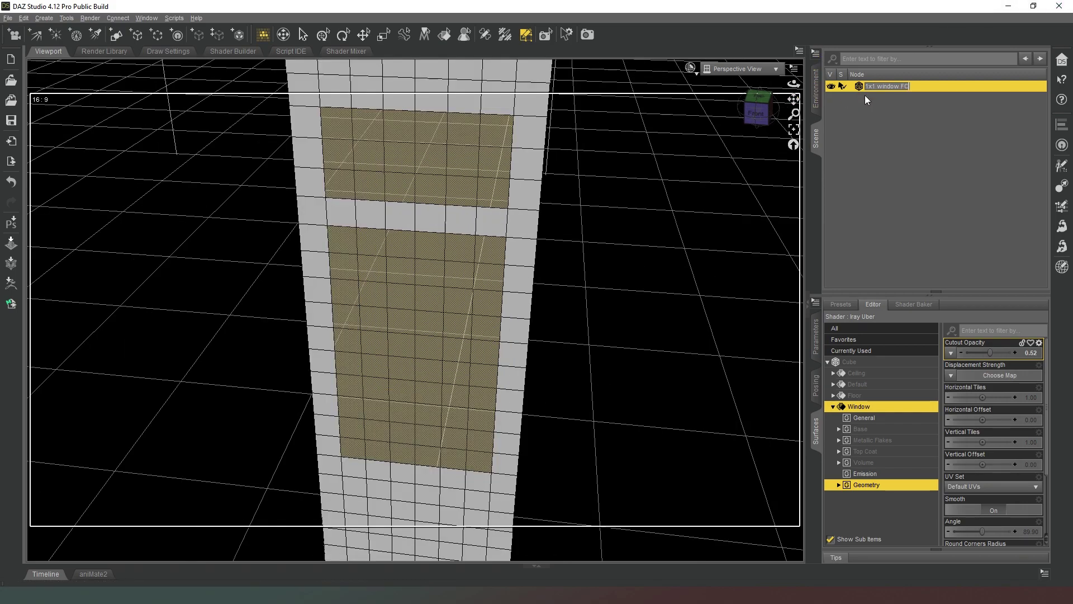
key("Return")
left_click(948, 130)
left_click(891, 86)
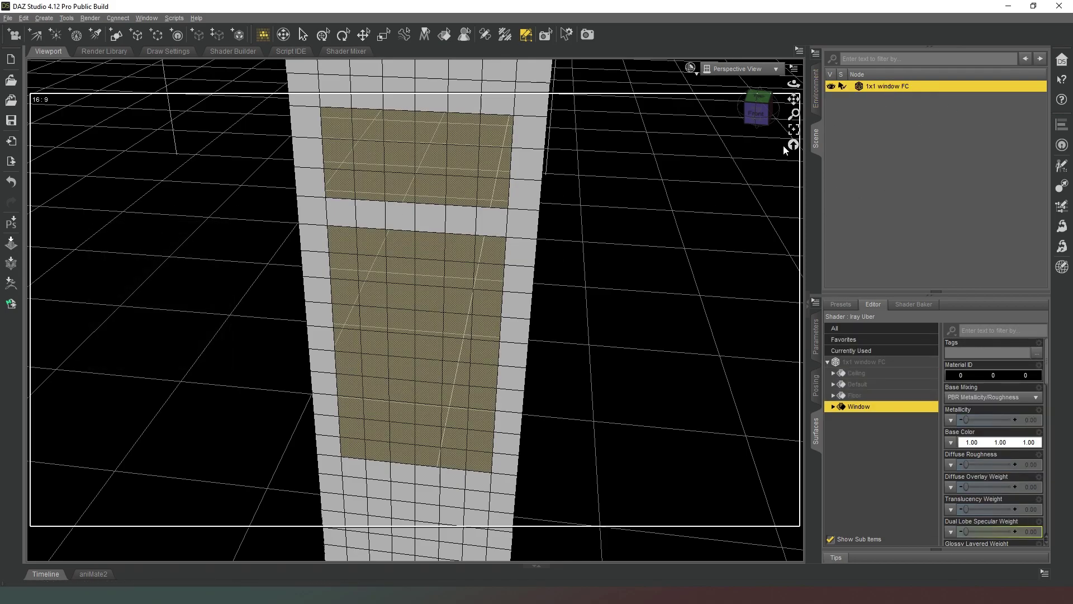
- Move the 1x1 window FC piece across the ground plane, well clear of the world center
left_click(756, 112)
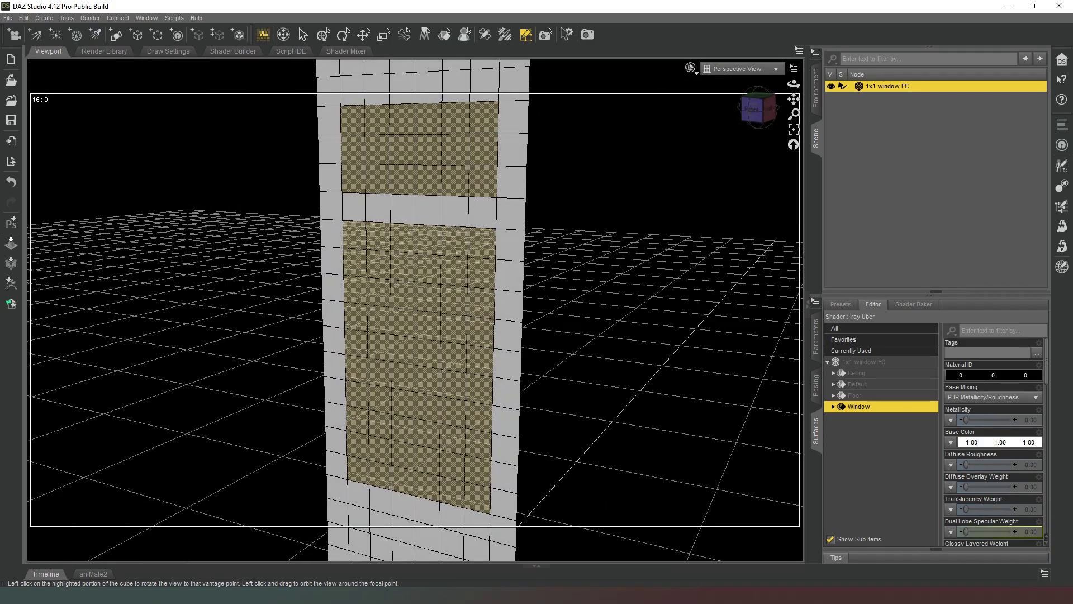
mouse_move(794, 114)
left_mouse_down()
mouse_move(834, 127)
mouse_move(752, 79)
mouse_move(773, 112)
mouse_move(788, 111)
left_mouse_up()
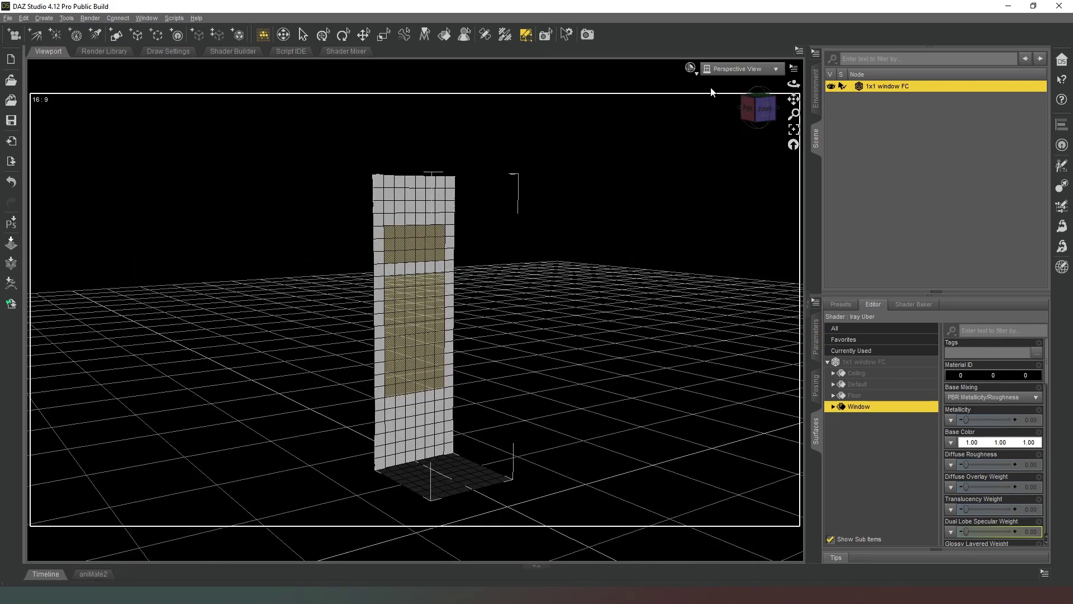
left_click_drag(759, 112, 735, 155)
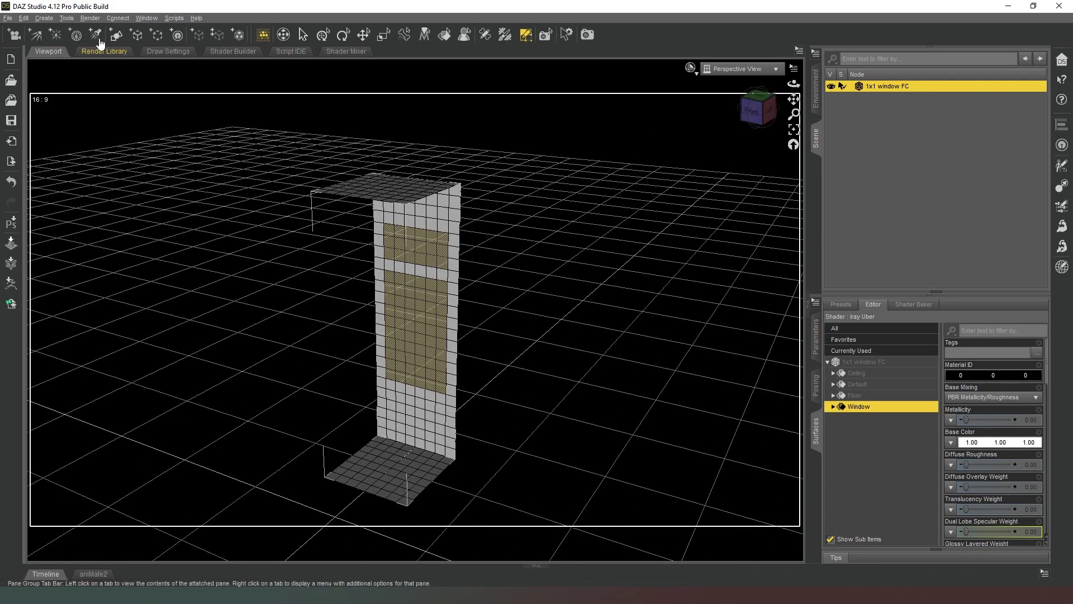
left_click(363, 34)
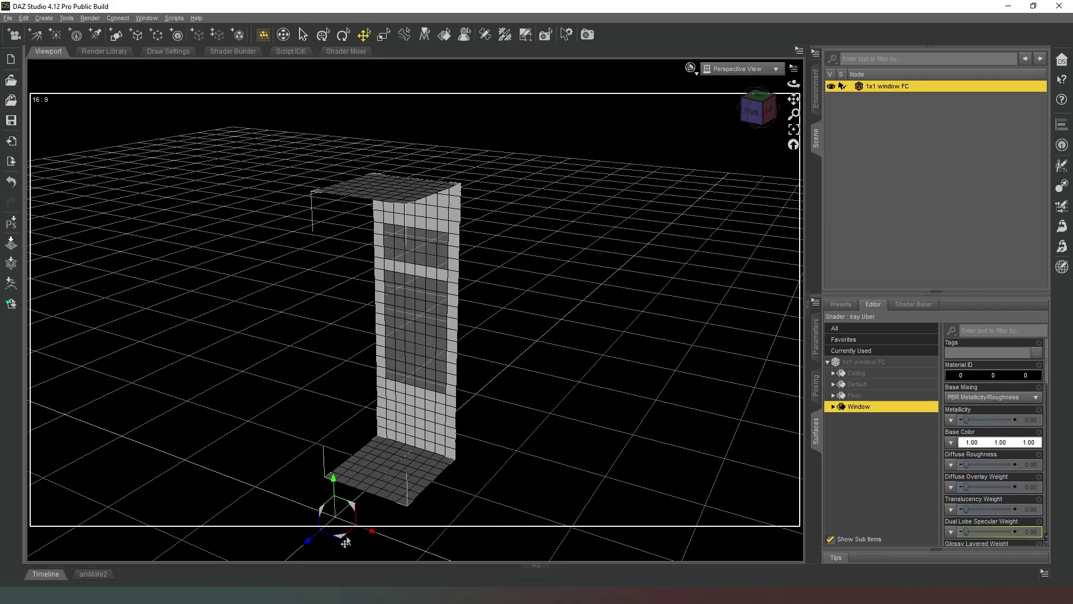
left_click_drag(345, 542, 78, 408)
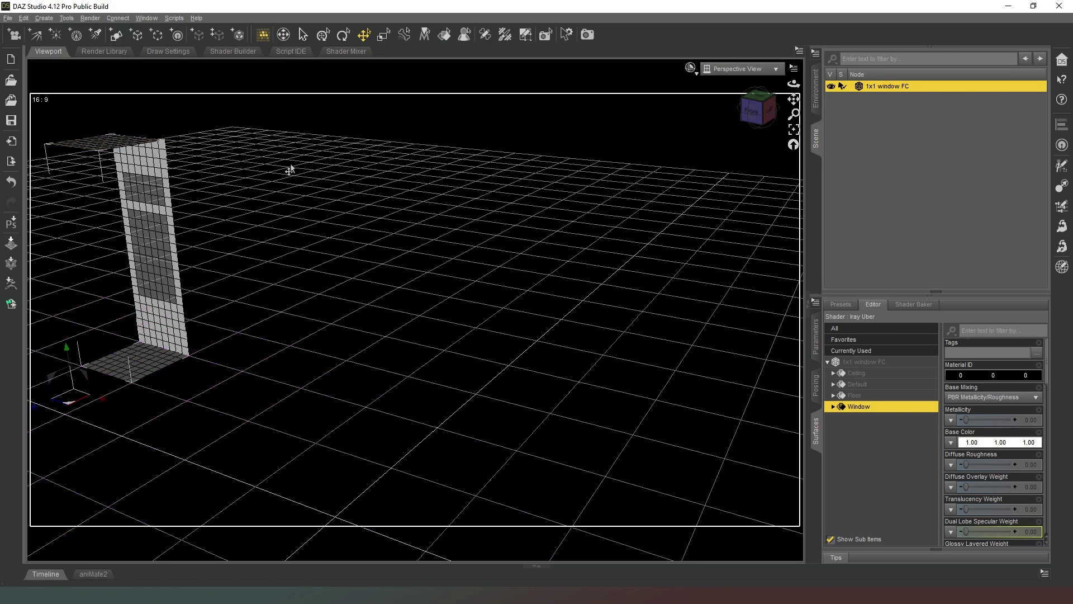
- Create a 3 m cube primitive with 24 divisions at the world center and view it from the top
left_click(116, 35)
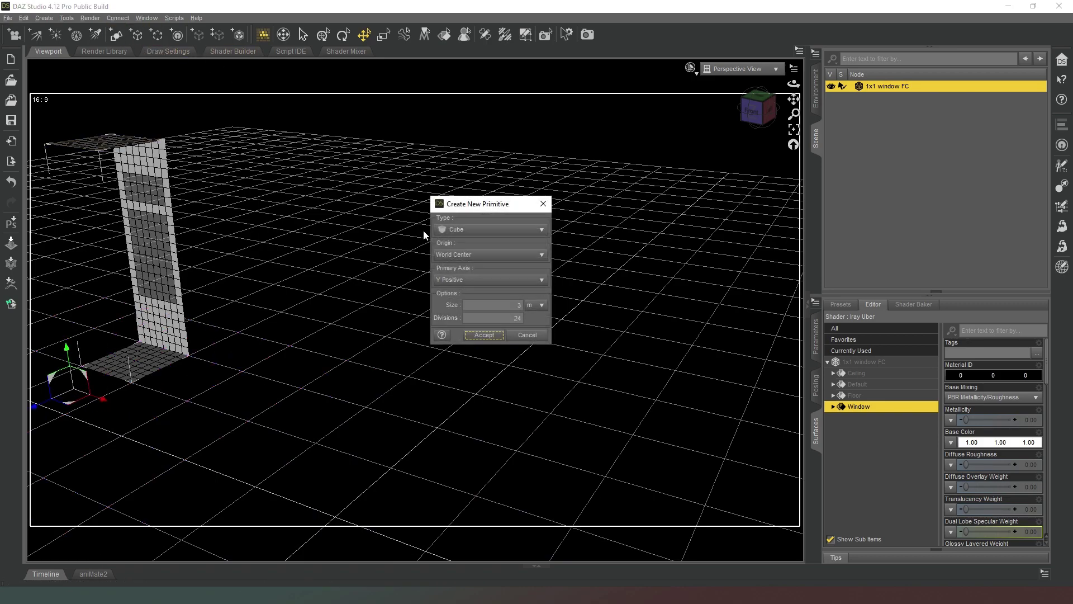
left_click(484, 335)
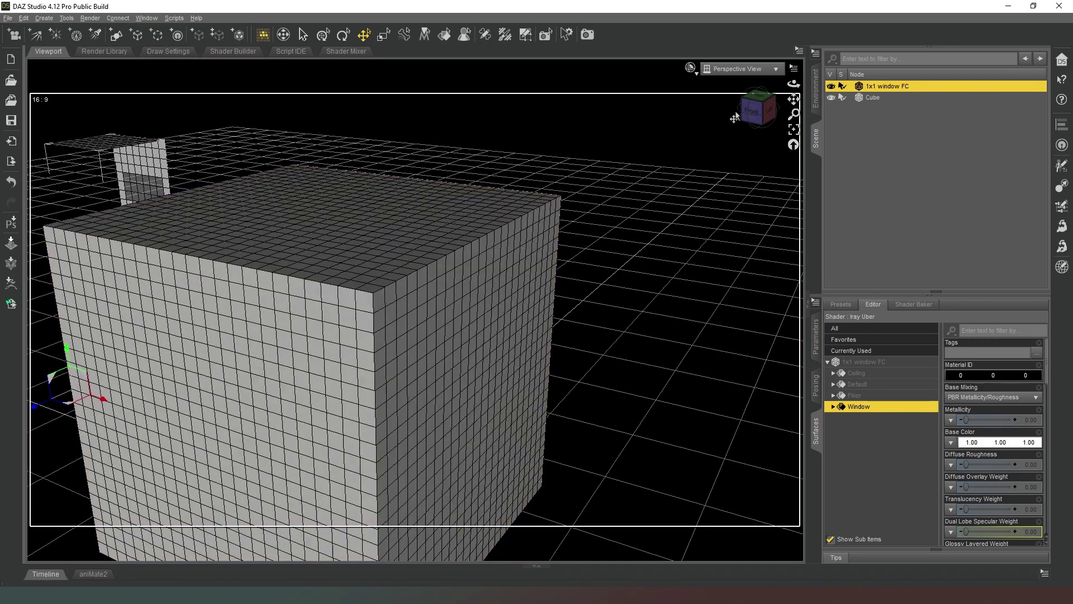
left_click_drag(754, 114, 719, 37)
left_click(754, 71)
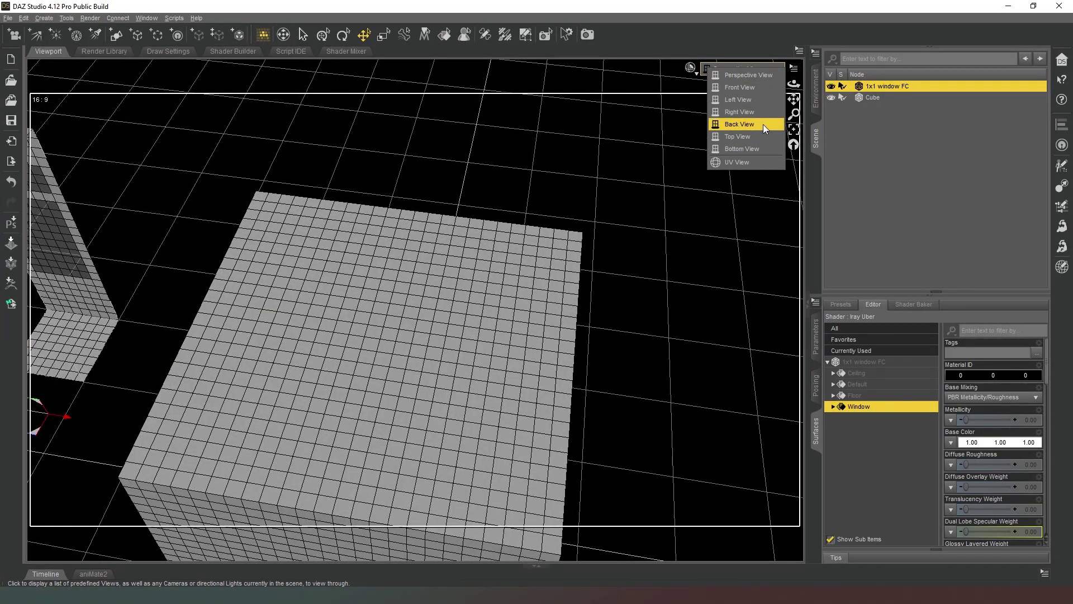
left_click(759, 137)
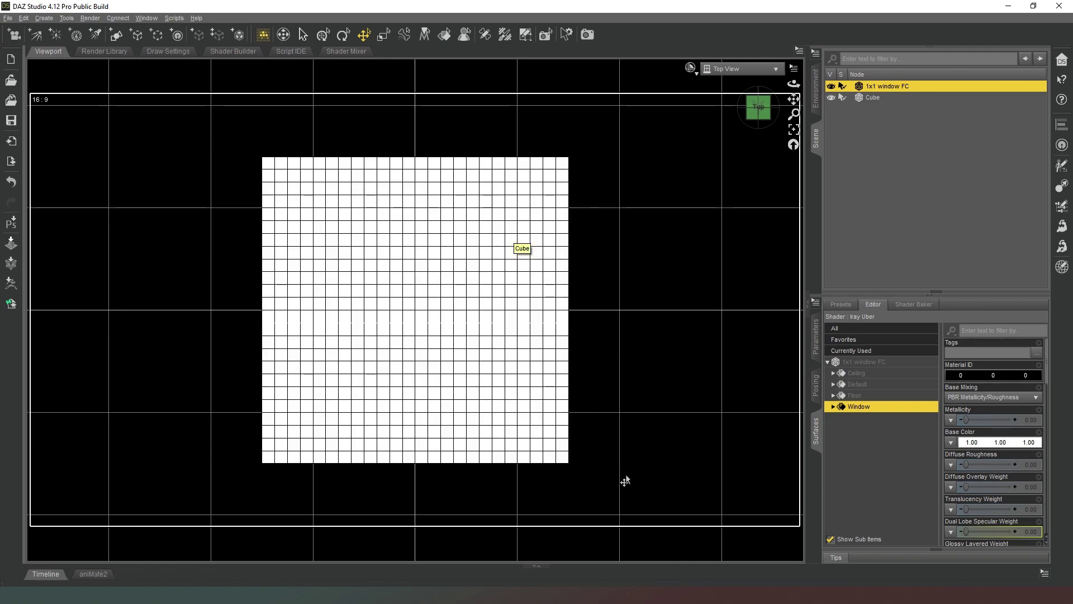
- Select the new cube in the scene and activate the Geometry Editor for marquee selection of its polygons
right_click(509, 257)
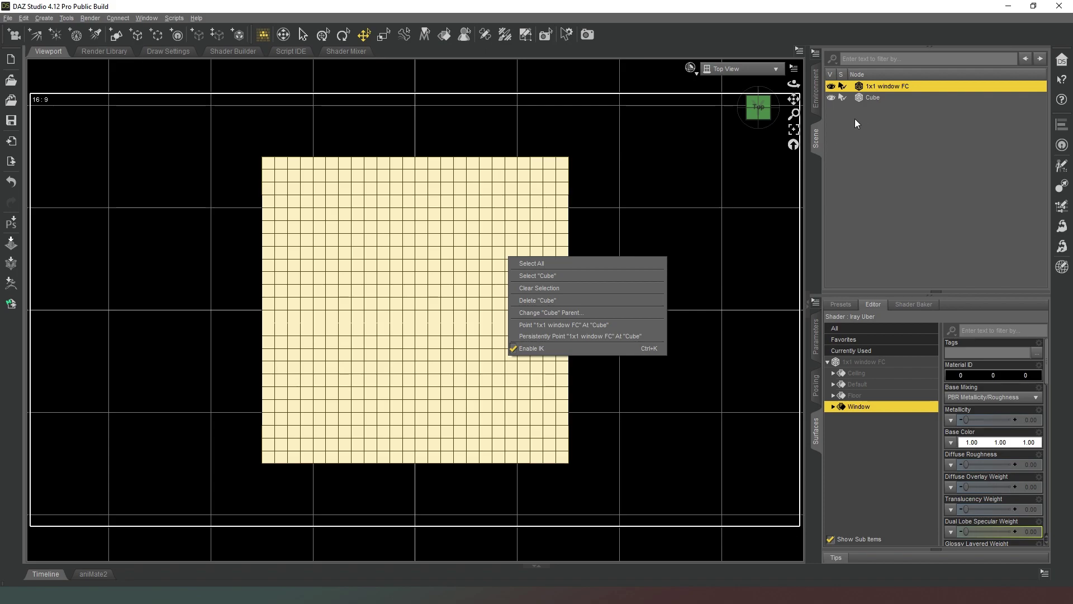
left_click(879, 96)
right_click(505, 270)
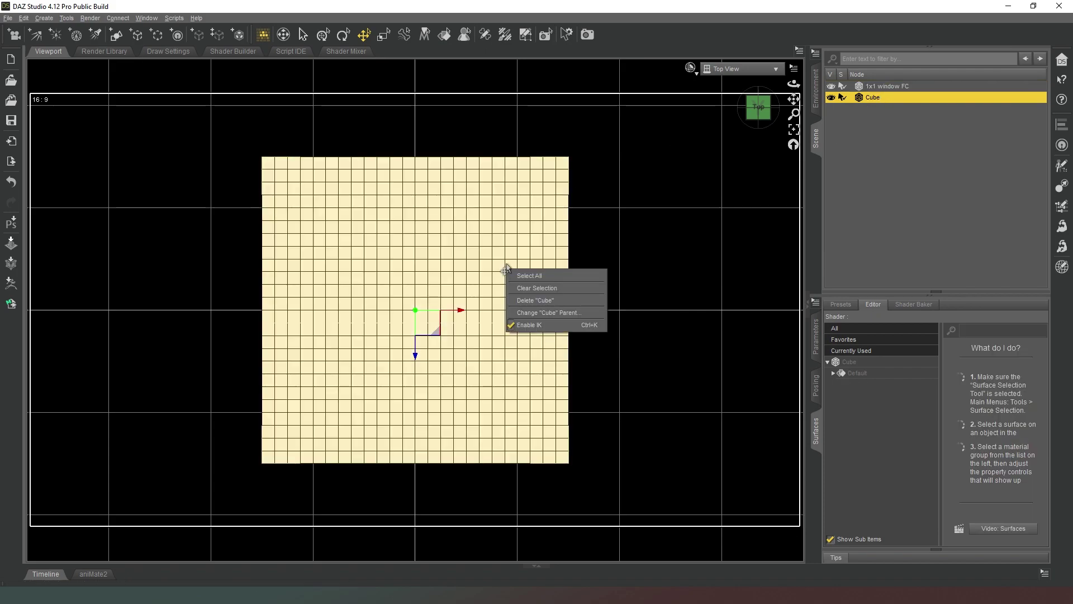
right_click(549, 201)
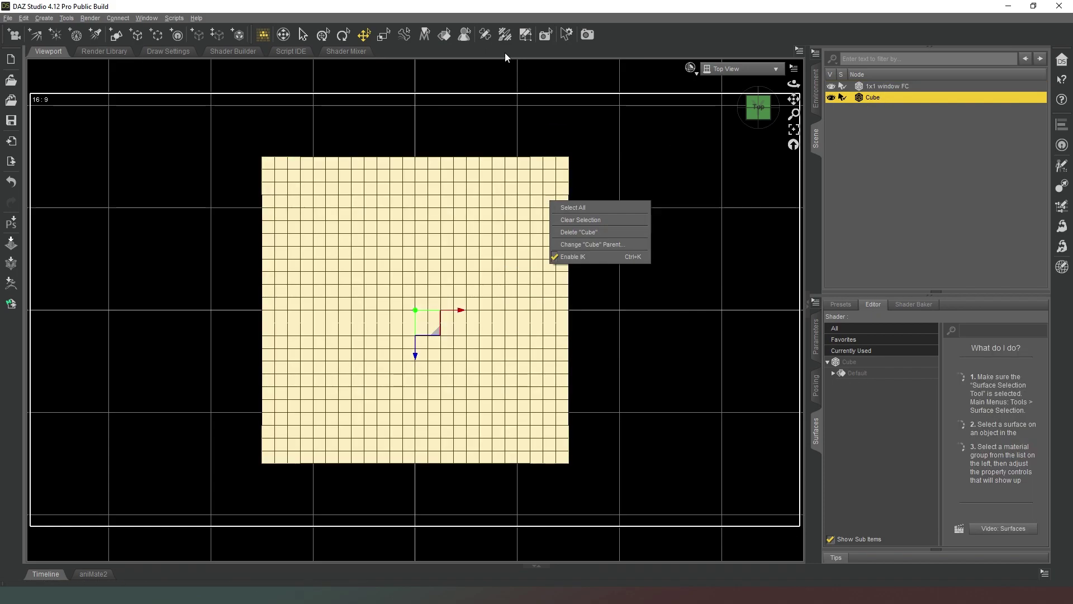
left_click(526, 36)
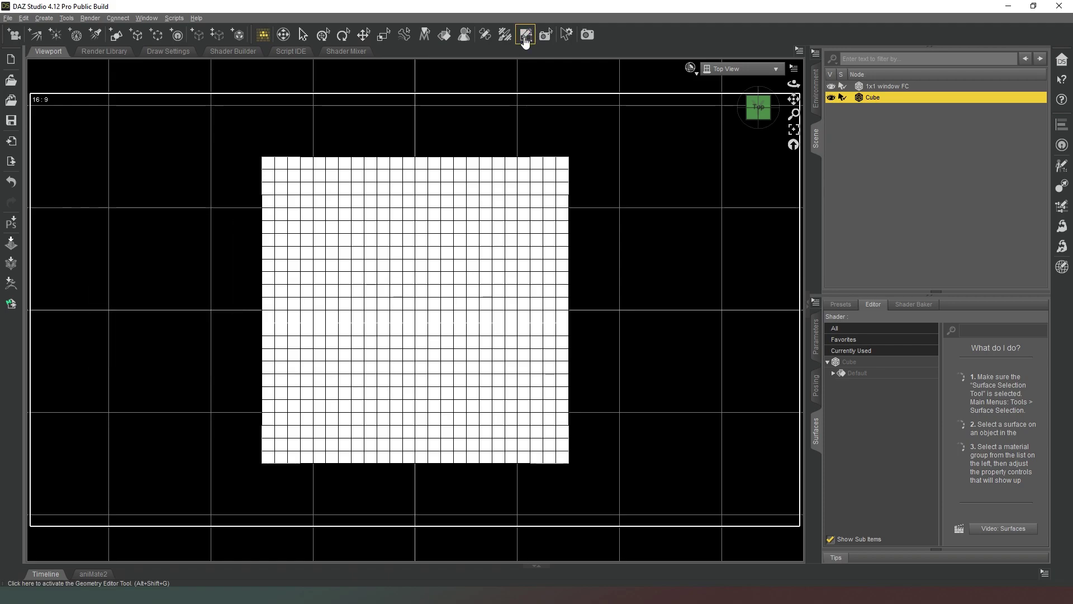
right_click(476, 238)
mouse_move(519, 270)
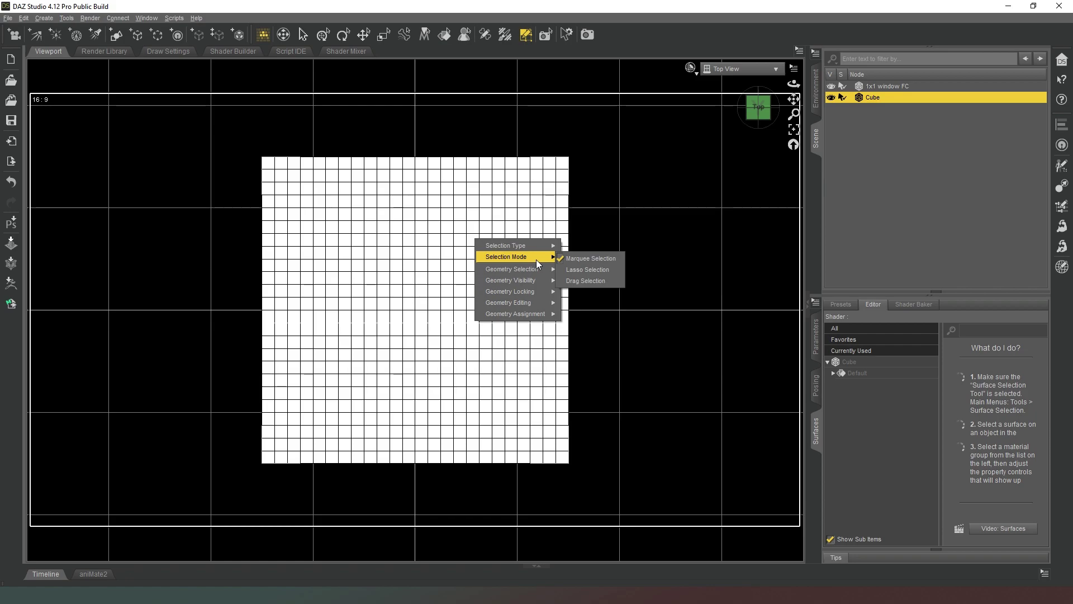
- Delete four polygon columns from each side of the cube and the front 16 rows, keeping a 16-by-8 block along the back edge
left_click_drag(674, 443, 510, 130)
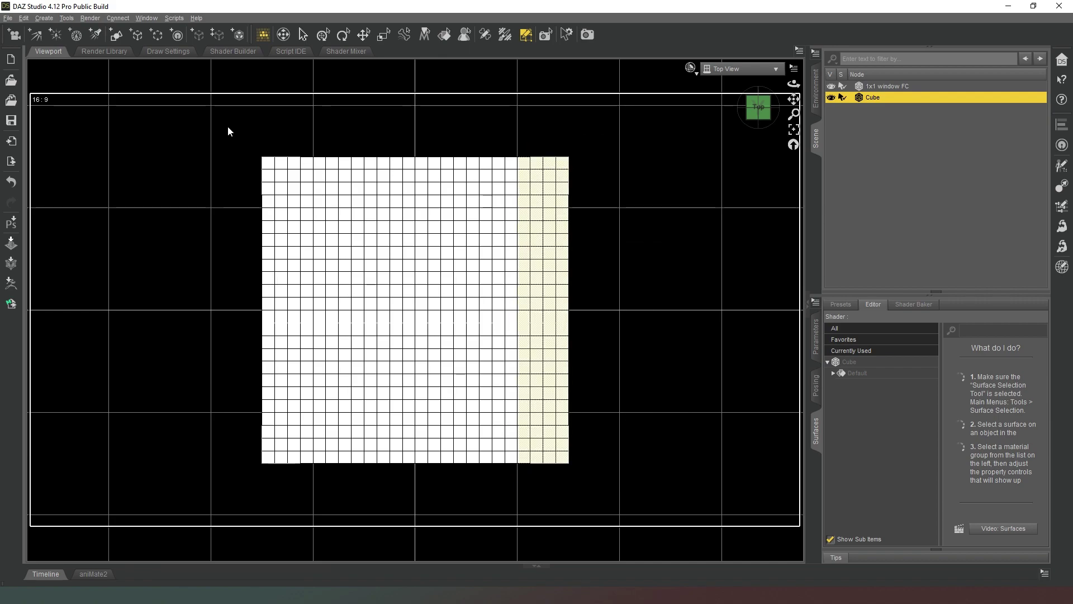
left_click_drag(313, 474, 327, 511)
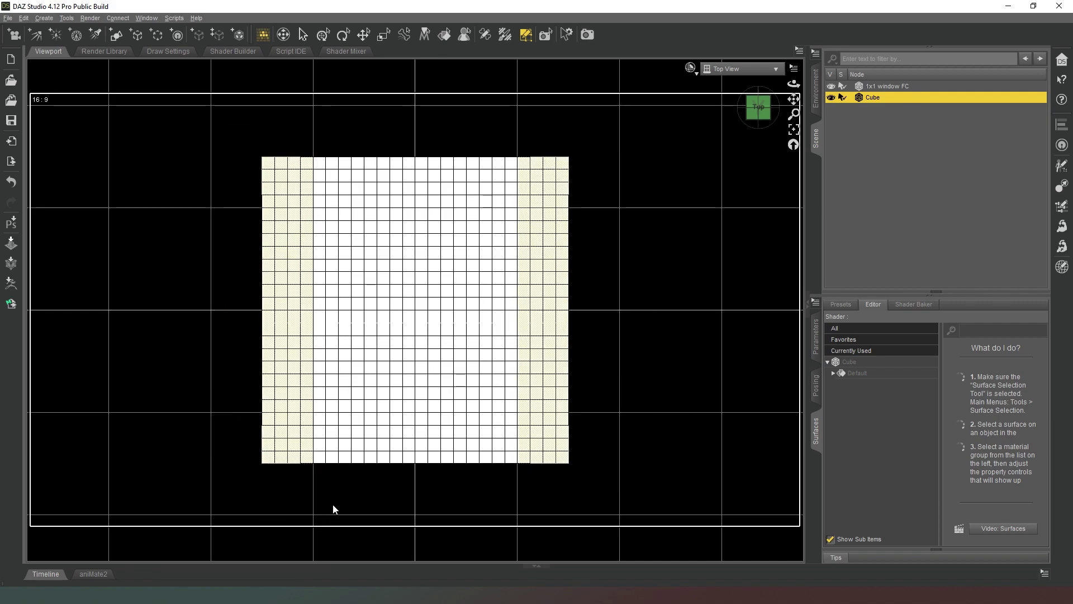
left_click_drag(620, 495, 218, 270)
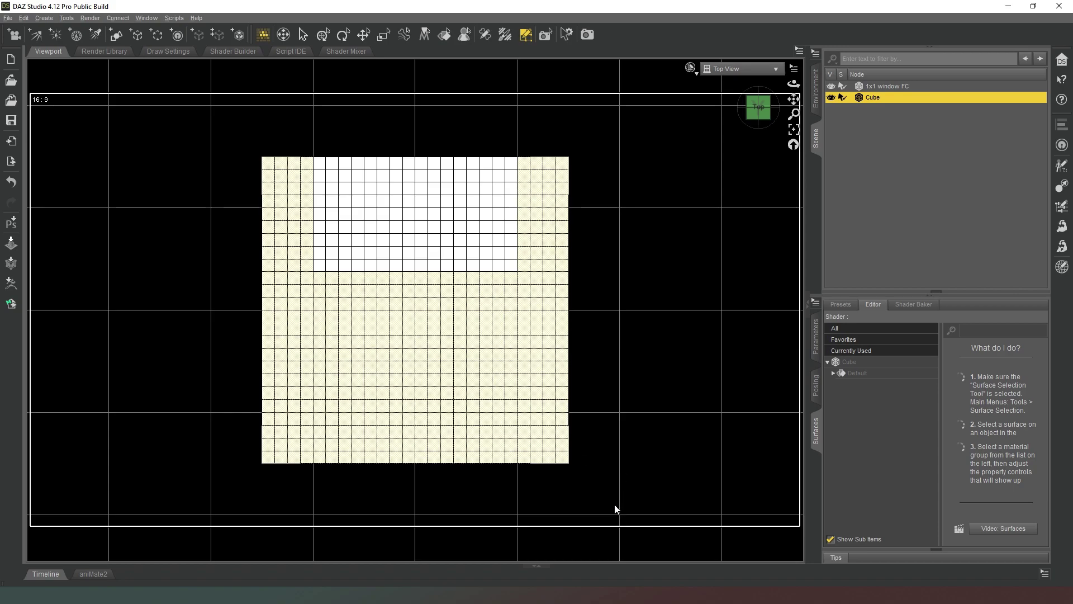
left_click_drag(300, 287, 261, 252, "ctrl")
right_click(430, 325)
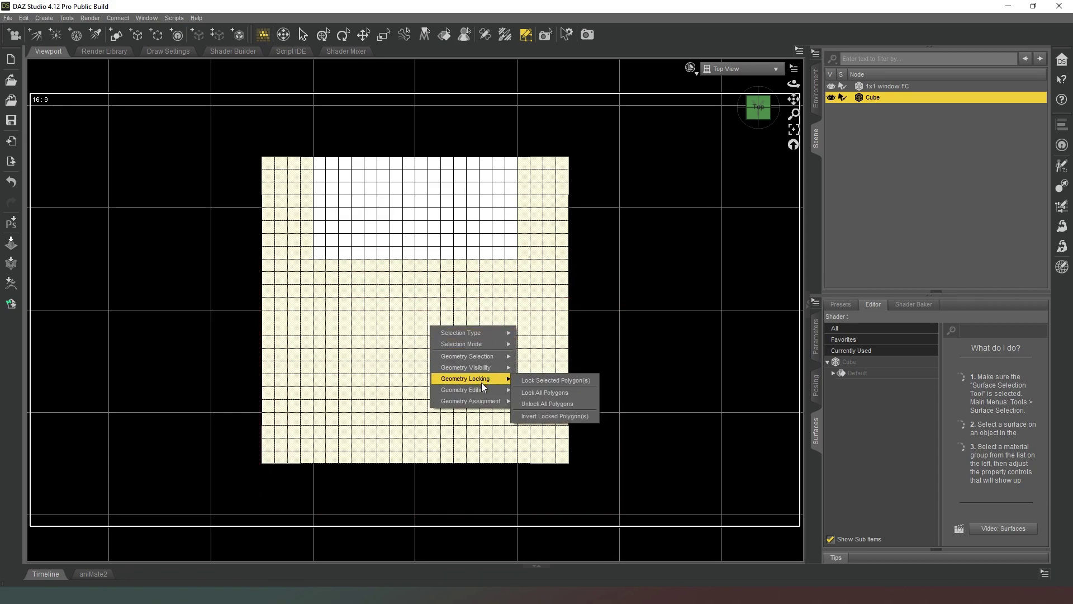
mouse_move(488, 389)
left_click(568, 427)
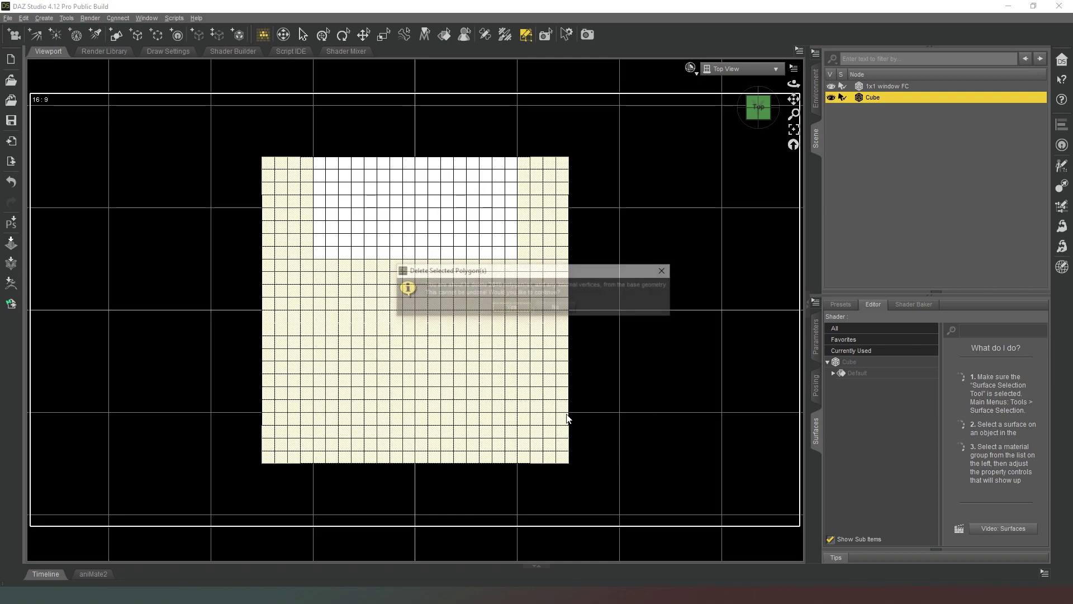
left_click(512, 307)
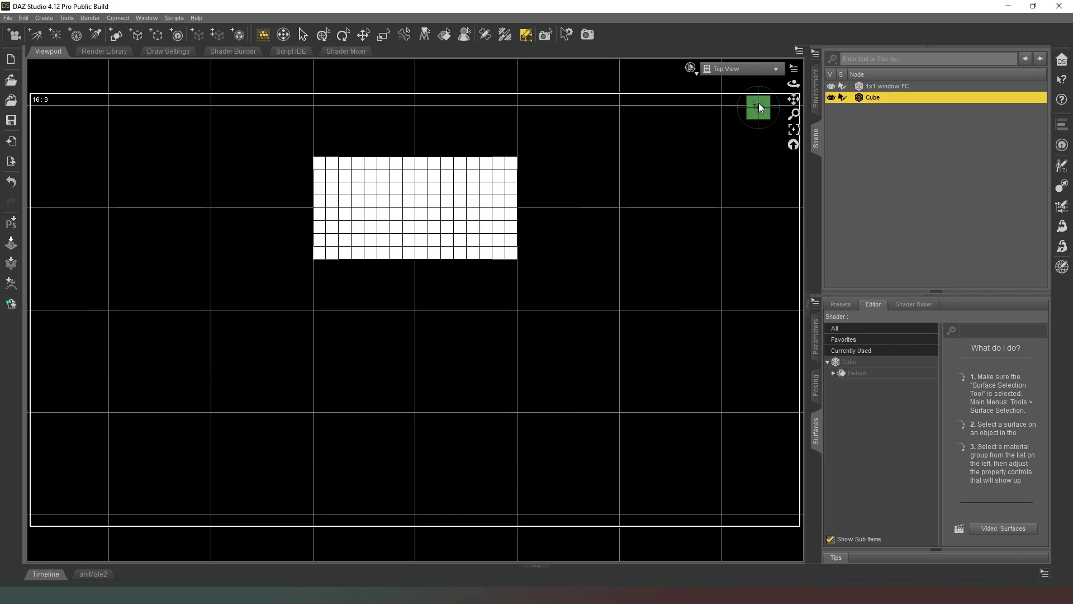
- Delete a centred doorway of wall polygons, 8 wide by 16 high, starting at the bottom edge of the wall
left_click(738, 69)
left_click(732, 81)
left_click_drag(757, 111, 767, 80)
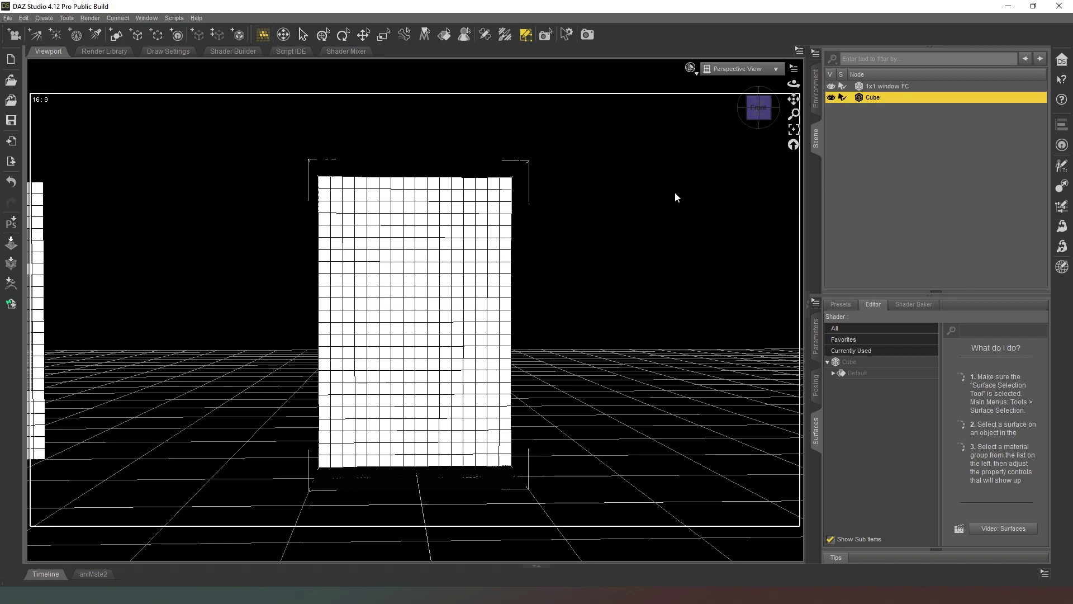
left_click(757, 115)
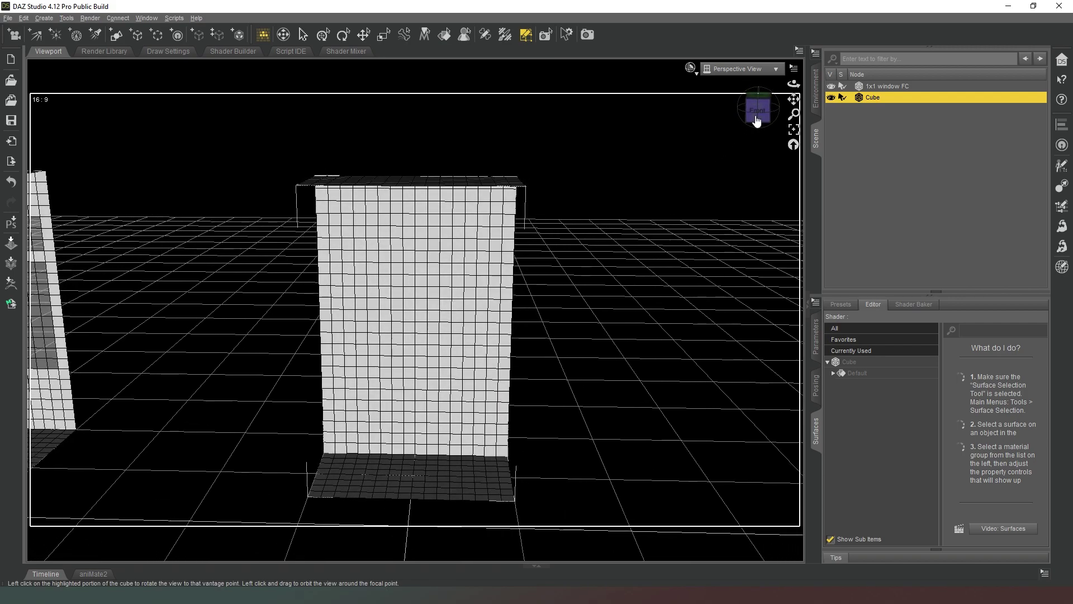
left_click(758, 110)
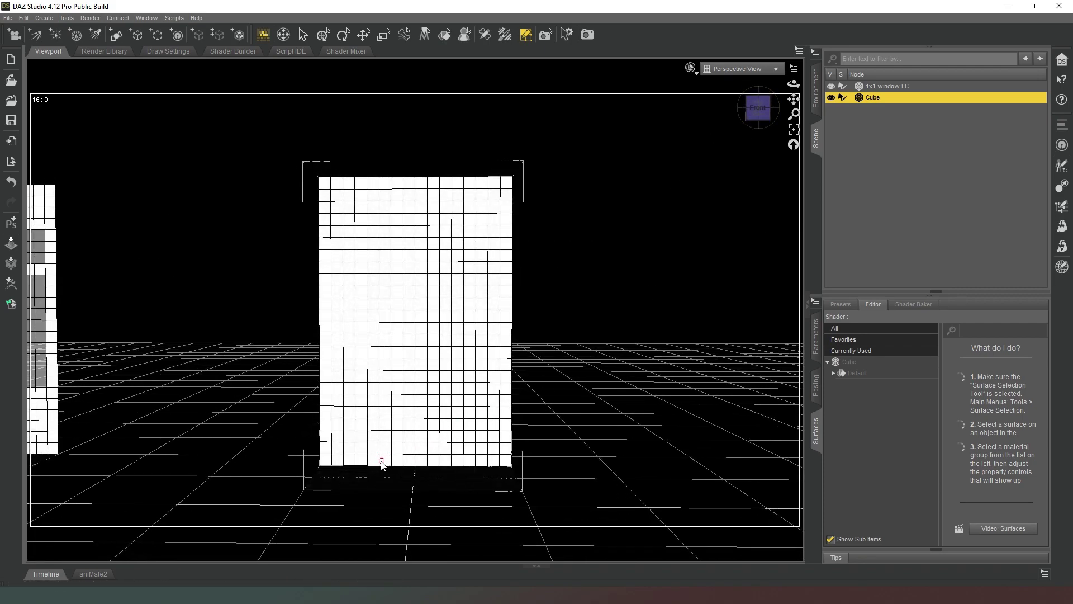
mouse_move(377, 462)
left_mouse_down()
mouse_move(435, 461)
mouse_move(459, 445)
mouse_move(458, 280)
mouse_move(393, 287)
mouse_move(380, 304)
mouse_move(377, 441)
mouse_move(423, 448)
mouse_move(444, 431)
mouse_move(407, 436)
mouse_move(417, 391)
mouse_move(434, 408)
mouse_move(445, 403)
mouse_move(420, 386)
mouse_move(410, 397)
mouse_move(431, 395)
mouse_move(407, 360)
mouse_move(431, 352)
mouse_move(446, 287)
mouse_move(438, 360)
mouse_move(407, 313)
mouse_move(400, 354)
mouse_move(432, 348)
left_mouse_up()
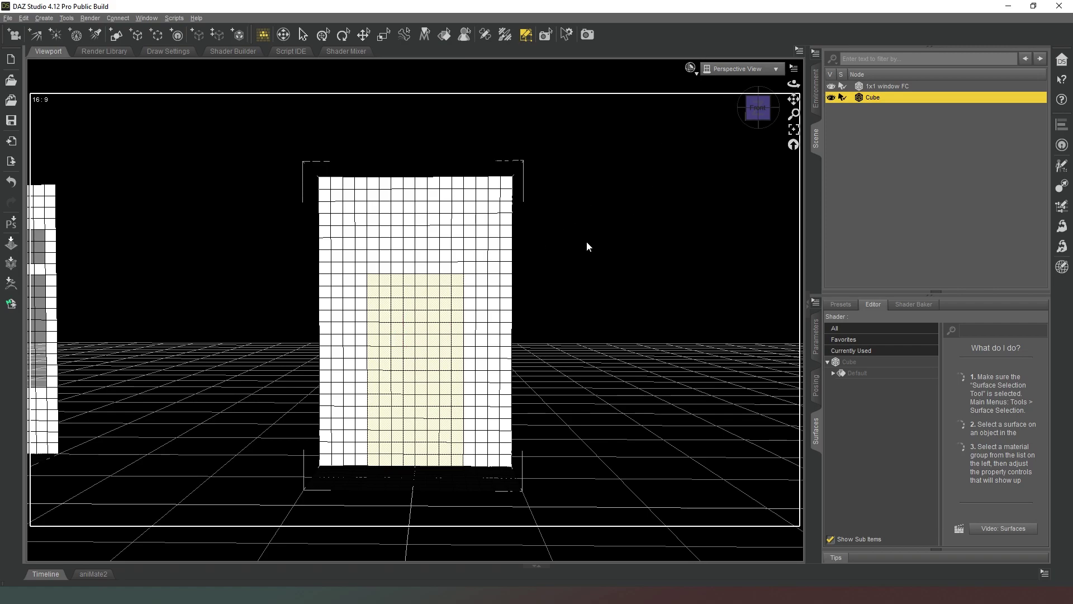
right_click(425, 303)
mouse_move(456, 358)
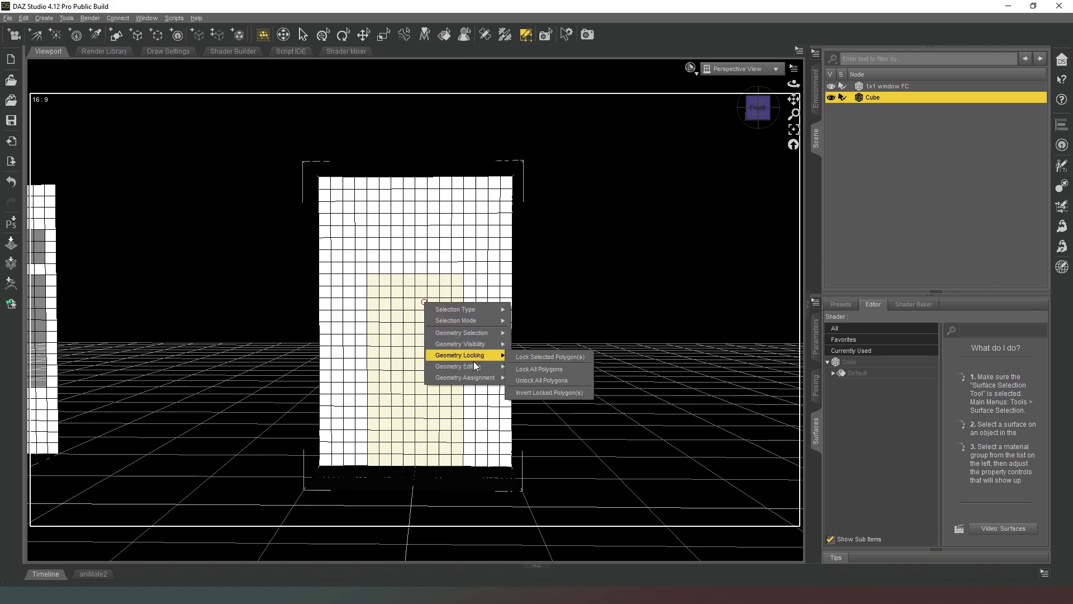
mouse_move(499, 364)
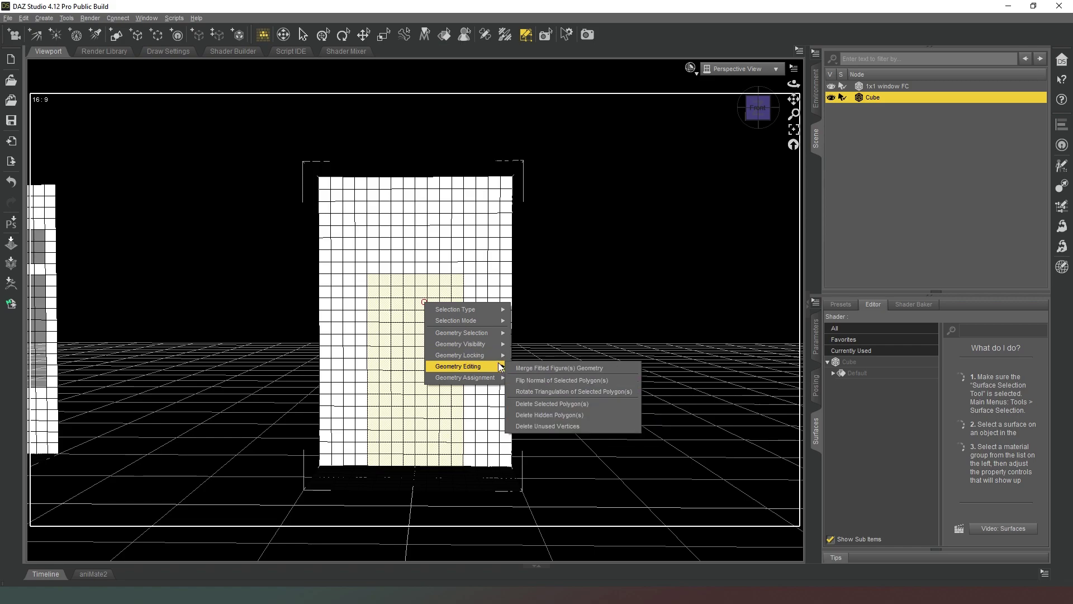
left_click(562, 405)
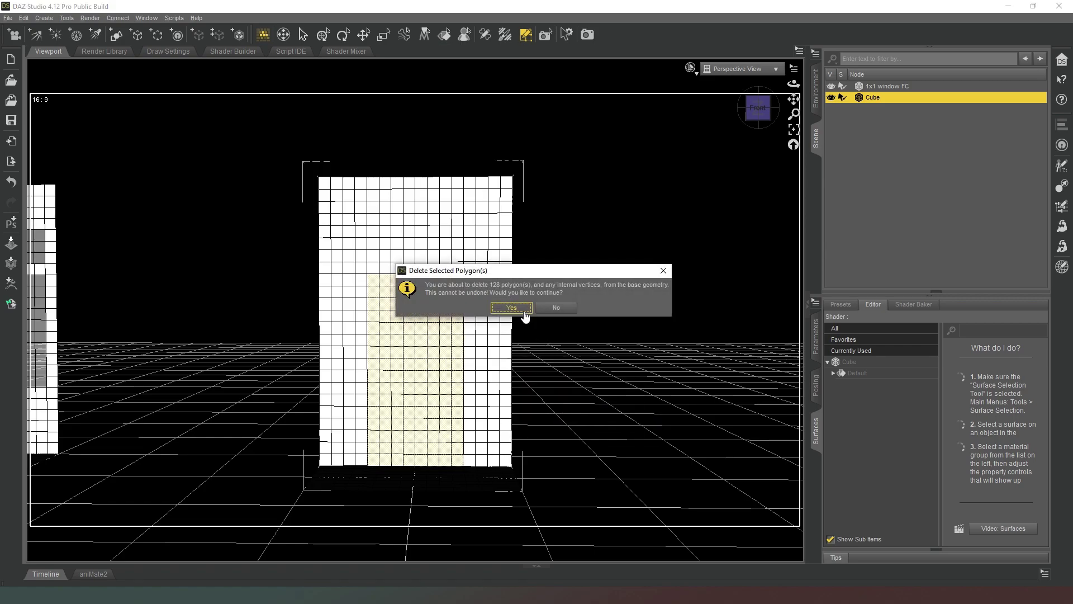
left_click(524, 311)
- Switch back to marquee selection and assign all the floor polygons to a new surface named Floor
left_click_drag(783, 105, 757, 120)
right_click(491, 256)
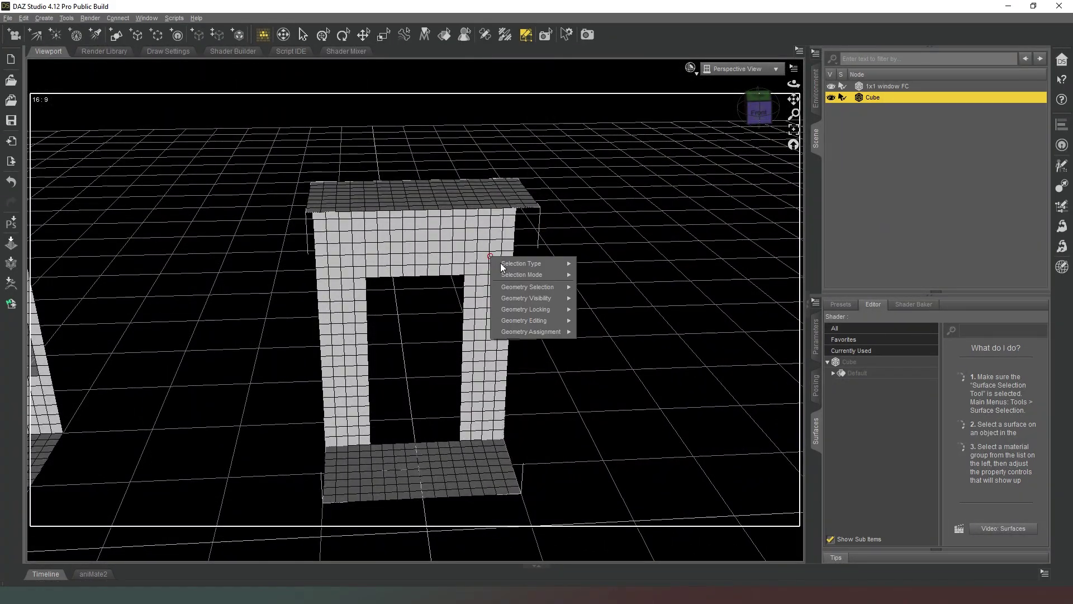
mouse_move(562, 275)
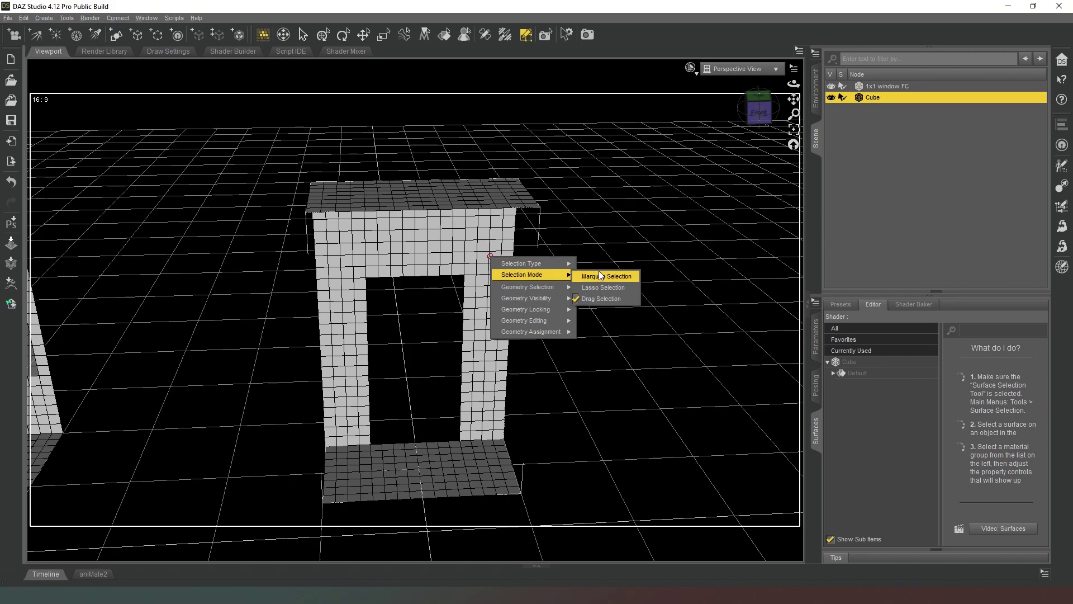
left_click(599, 274)
left_click_drag(749, 121, 744, 125)
left_click_drag(400, 474, 306, 439)
right_click(372, 464)
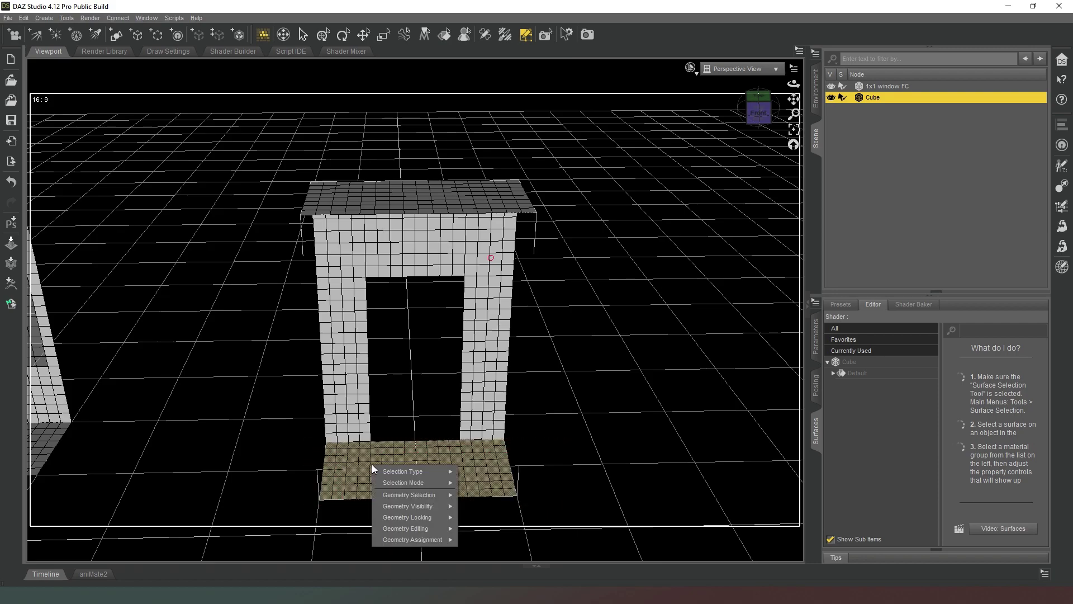
mouse_move(424, 526)
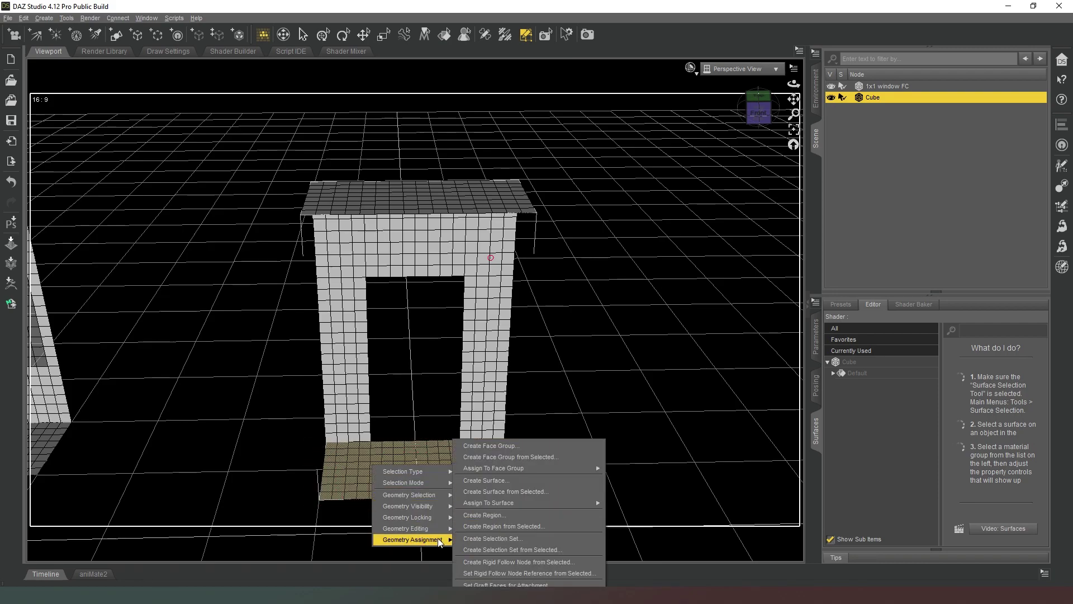
left_click(528, 491)
left_click(552, 292)
type("Floor")
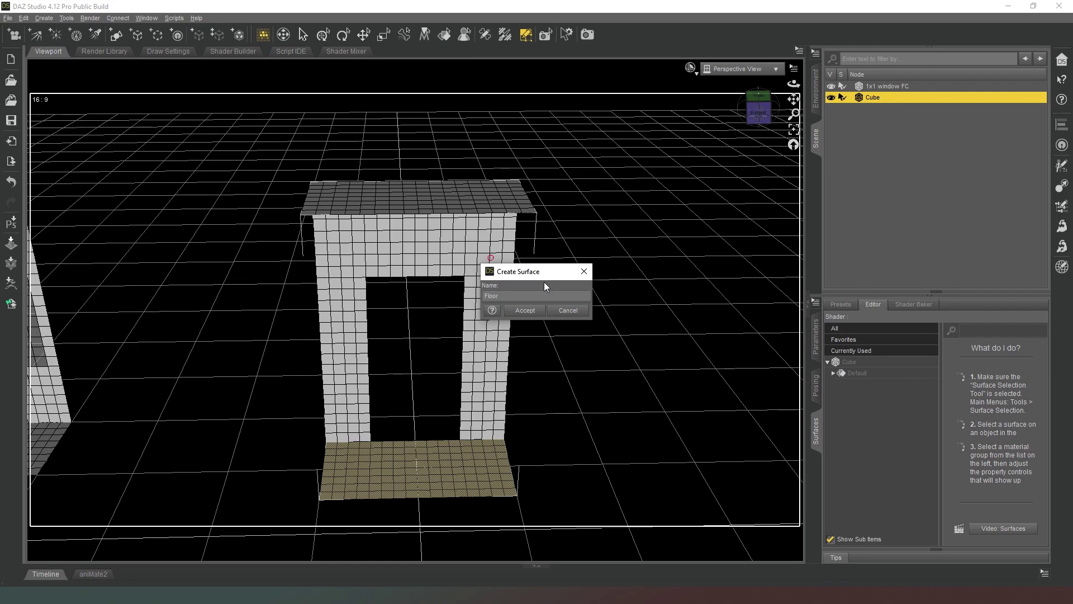
key("Return")
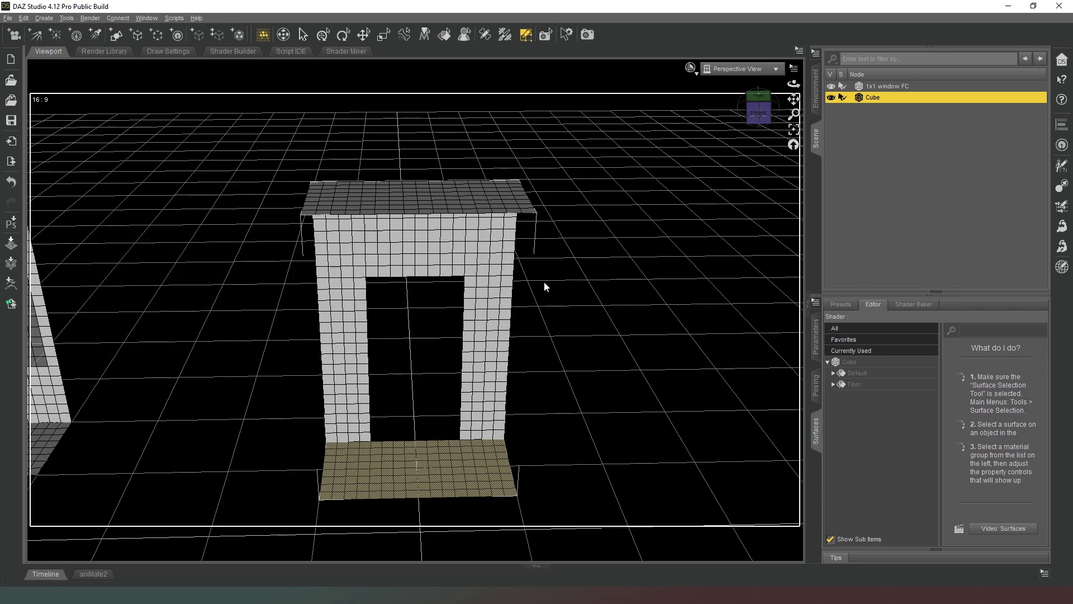
- Assign all the ceiling polygons to a new surface named Ceiling
left_click_drag(759, 112, 761, 70)
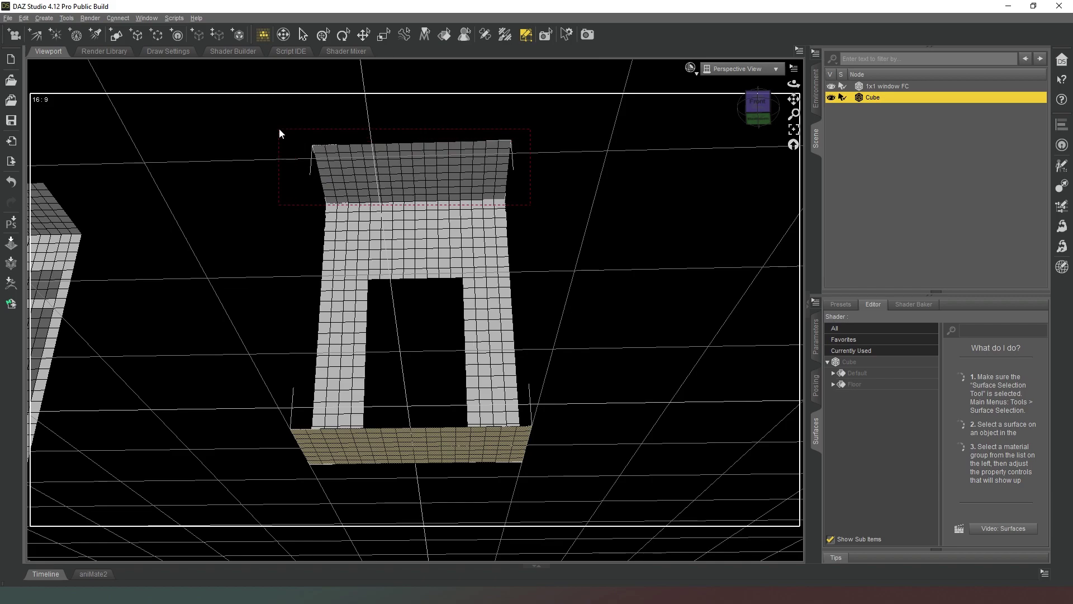
left_click(411, 170)
right_click(411, 169)
mouse_move(467, 229)
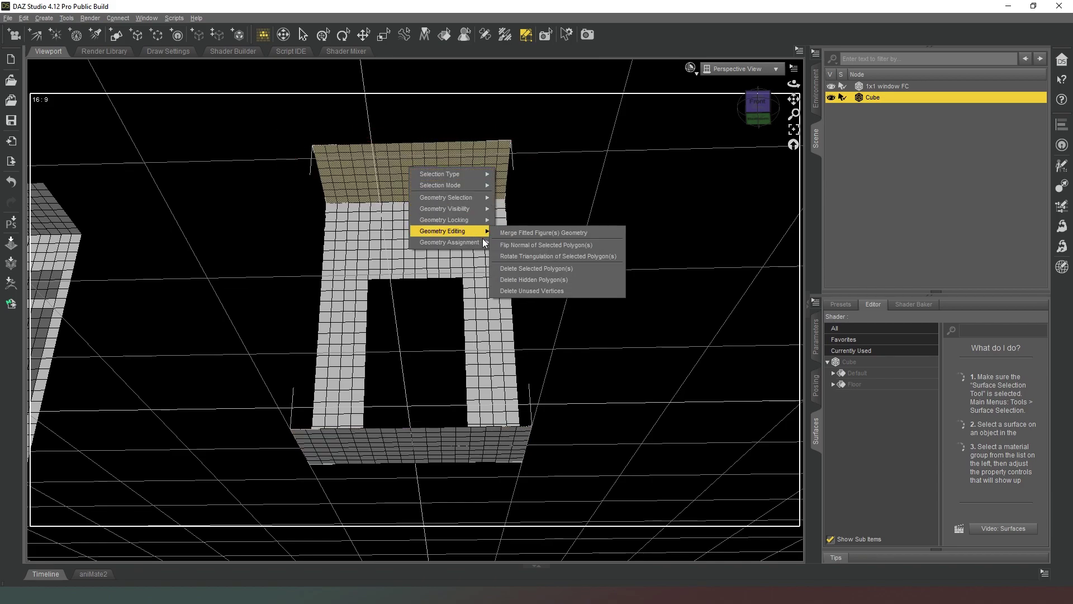
left_click(549, 296)
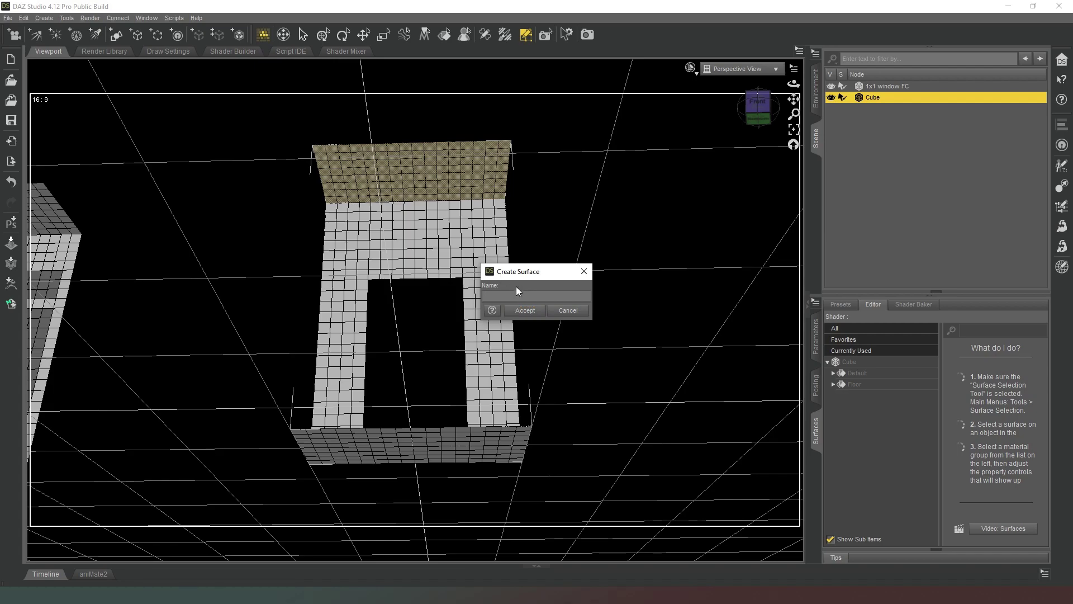
type("Ceiling")
key("Return")
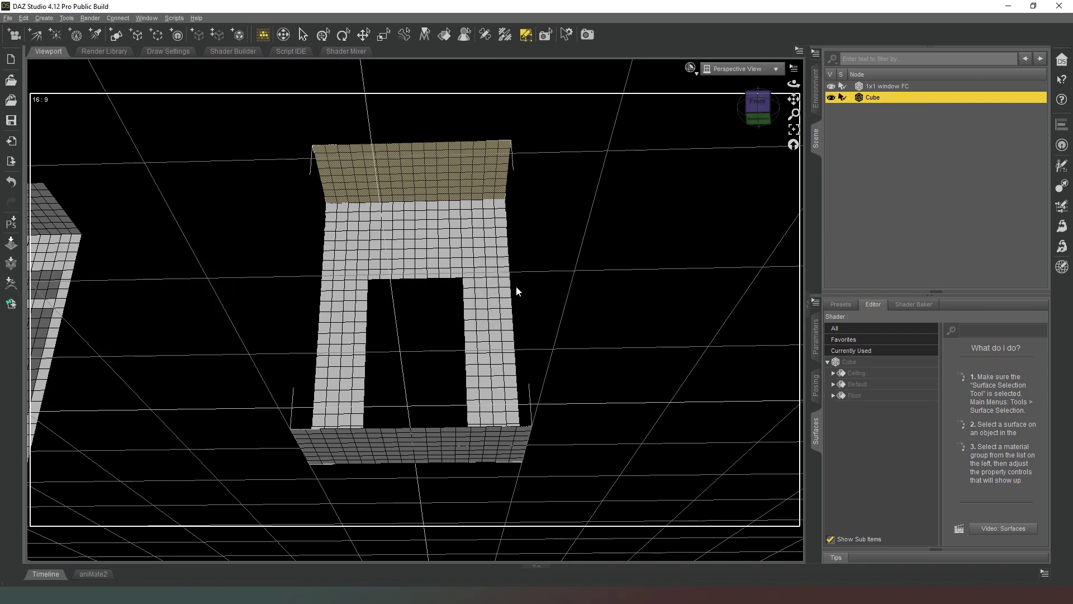
- Rename the cube as 2x1 door FC and view the piece from its side
double_click(872, 98)
type("2x1 door FC")
left_click(758, 103)
left_click_drag(758, 108, 702, 137)
- Delete the 1x1 window FC and 2x1 door FC pieces from the scene and load the 2x1 wall with door piece
left_click(888, 86, "ctrl")
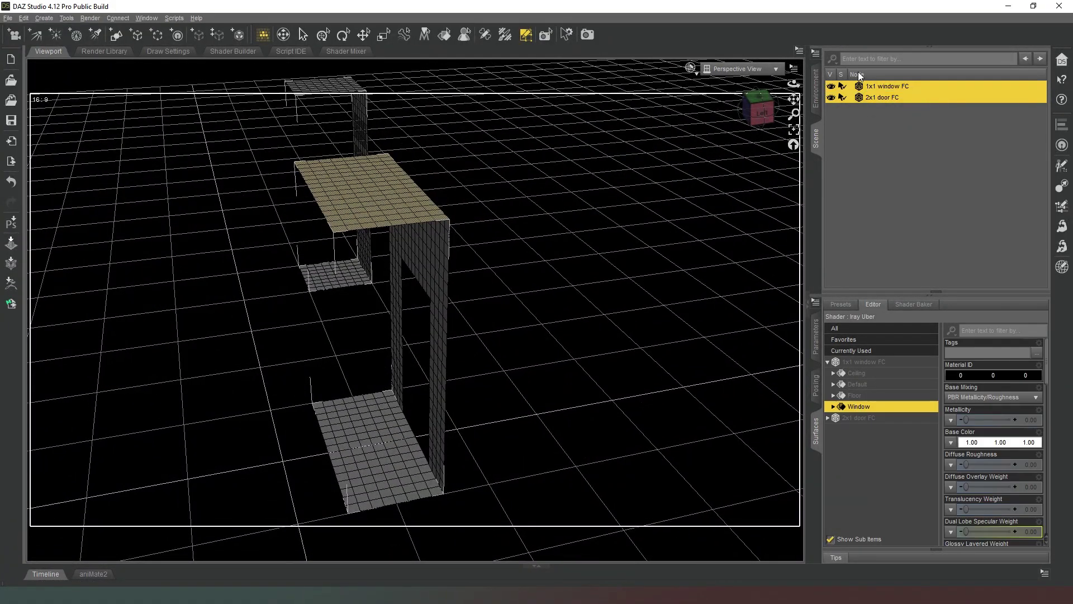
key("Delete")
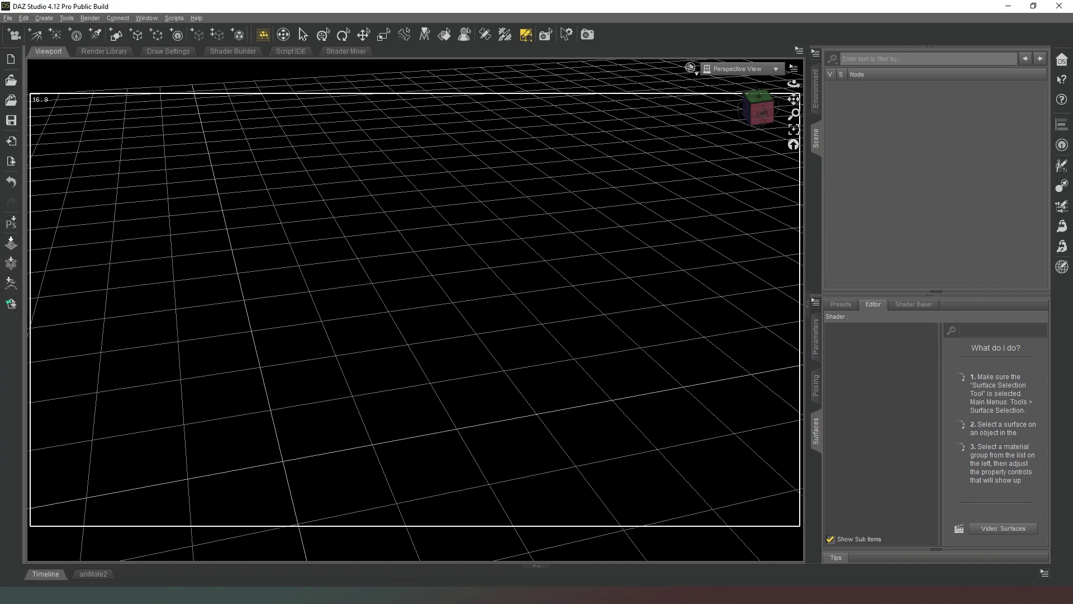
left_click_drag(0, 361, 264, 361)
left_click_drag(517, 345, 516, 345)
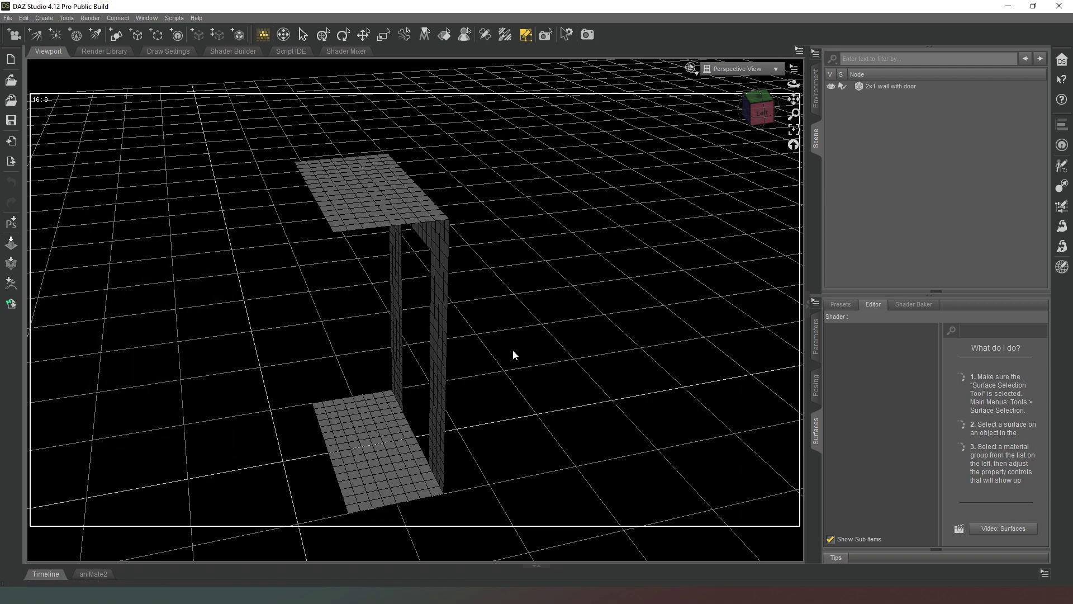
- Frame the whole 2x1 wall with door at an angle from the front and select it with the Translate tool active
left_click_drag(766, 119, 774, 119)
left_click(794, 144)
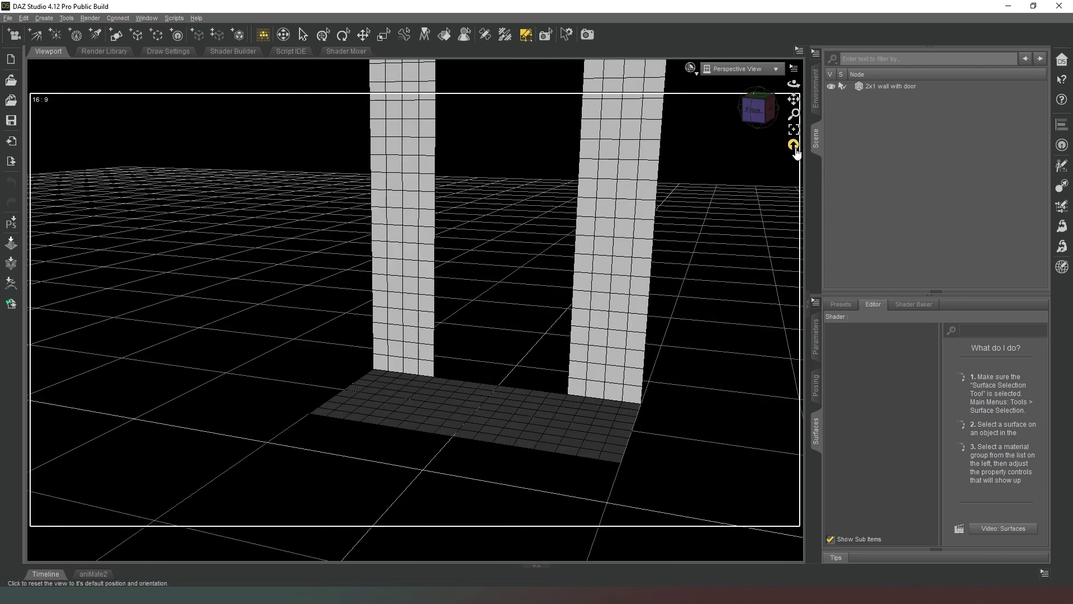
left_click_drag(794, 112, 765, 115)
scroll(765, 112, "down", 2)
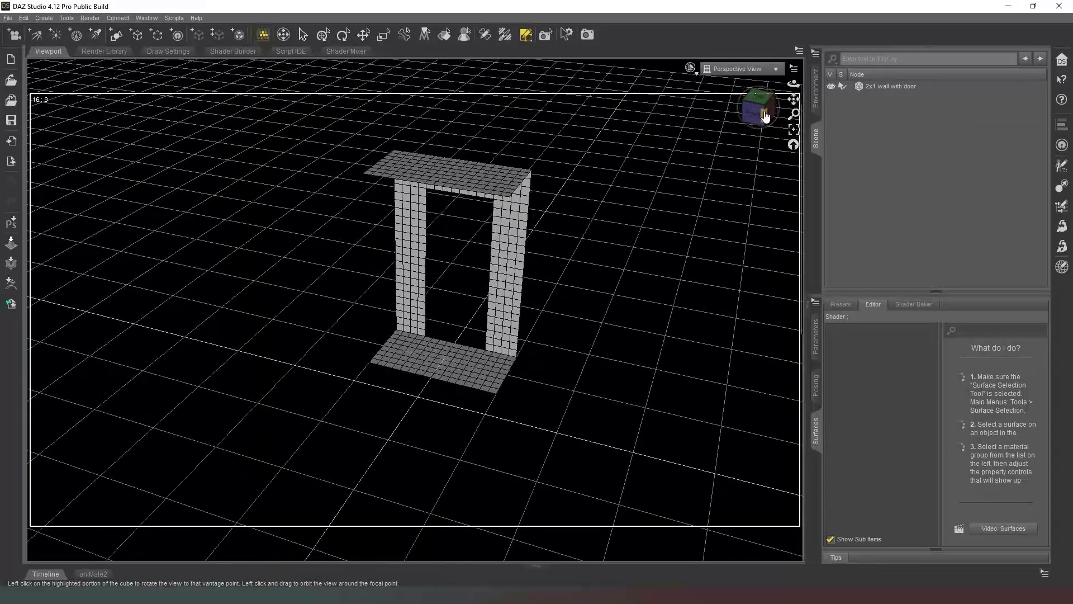
left_click(362, 36)
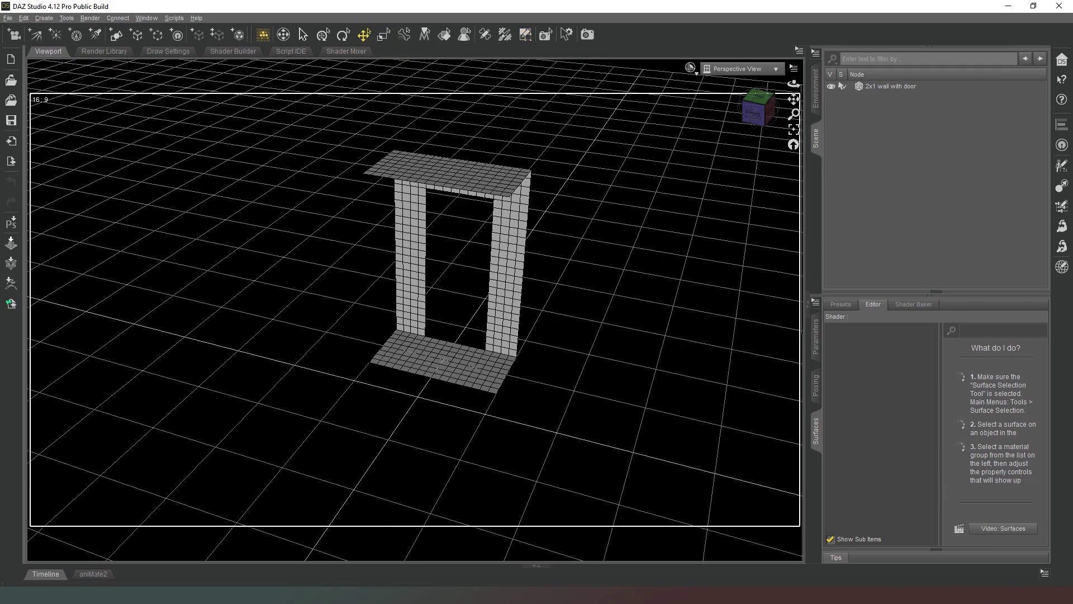
left_click_drag(0, 94, 285, 54)
left_click(902, 85)
left_click_drag(425, 421, 380, 402)
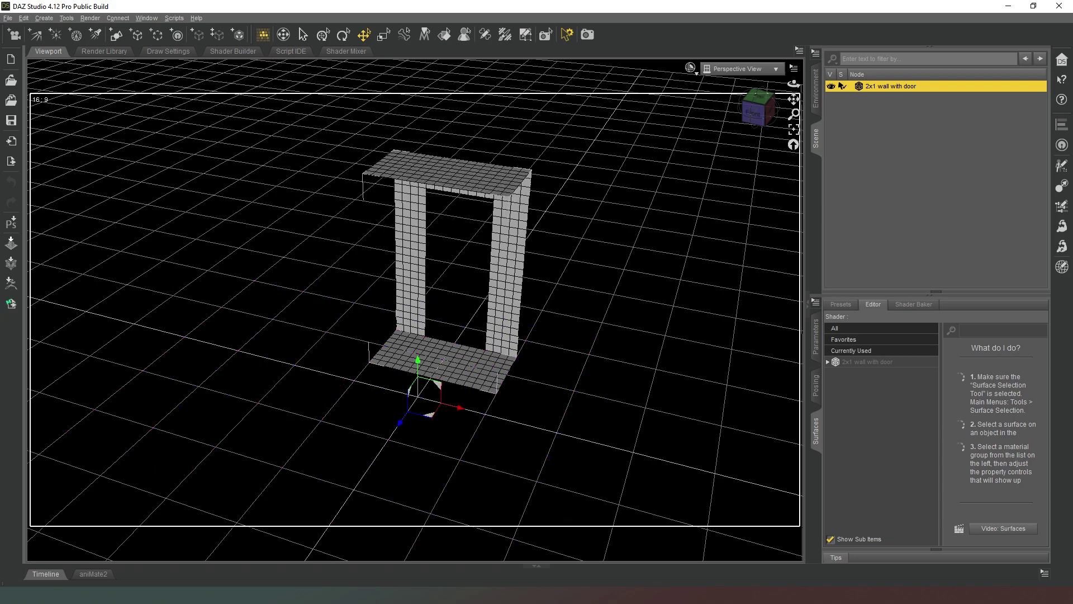
- Load the 1x1 wall with ceiling piece and move it sideways until it sits flush against one end of the door wall
left_click_drag(0, 406, 177, 406)
left_click_drag(361, 341, 360, 341)
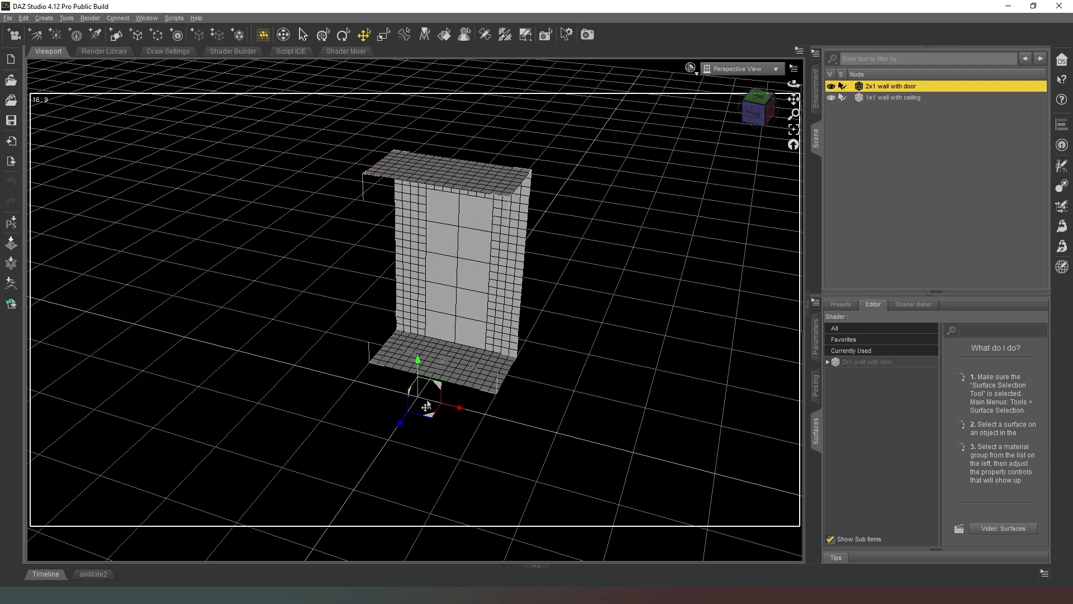
left_click(916, 97)
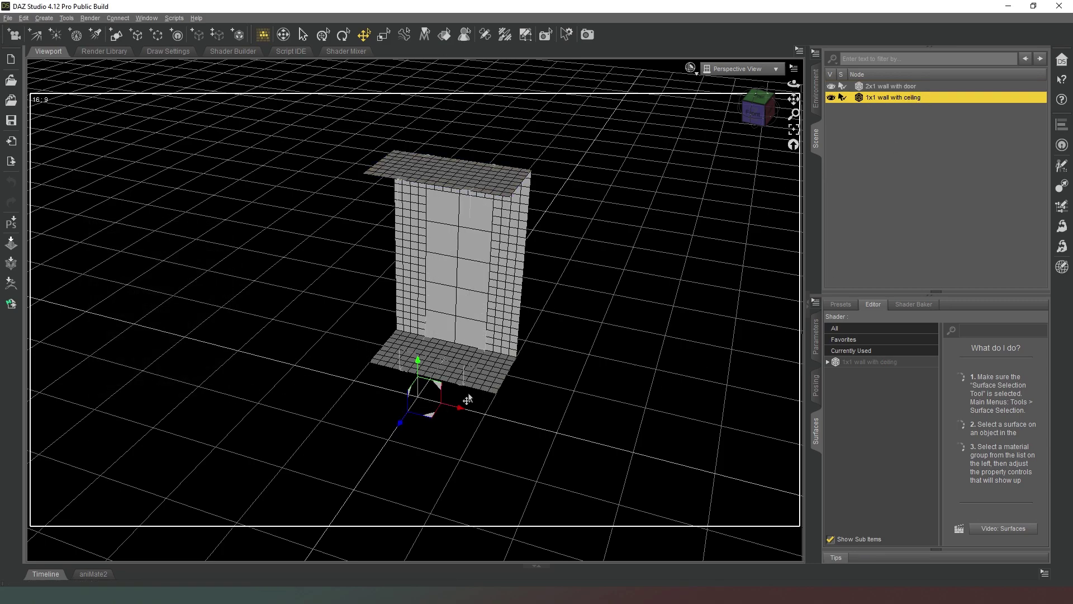
left_click_drag(427, 425, 313, 384)
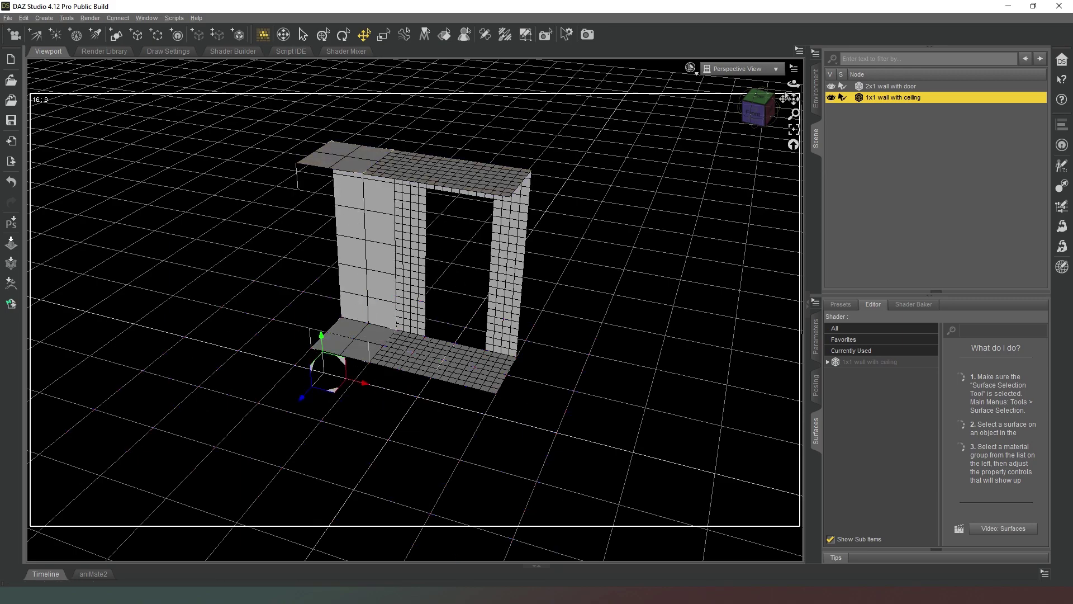
- Set the viewport draw style to Texture Shaded and inspect the joint between the two wall pieces
left_click(696, 71)
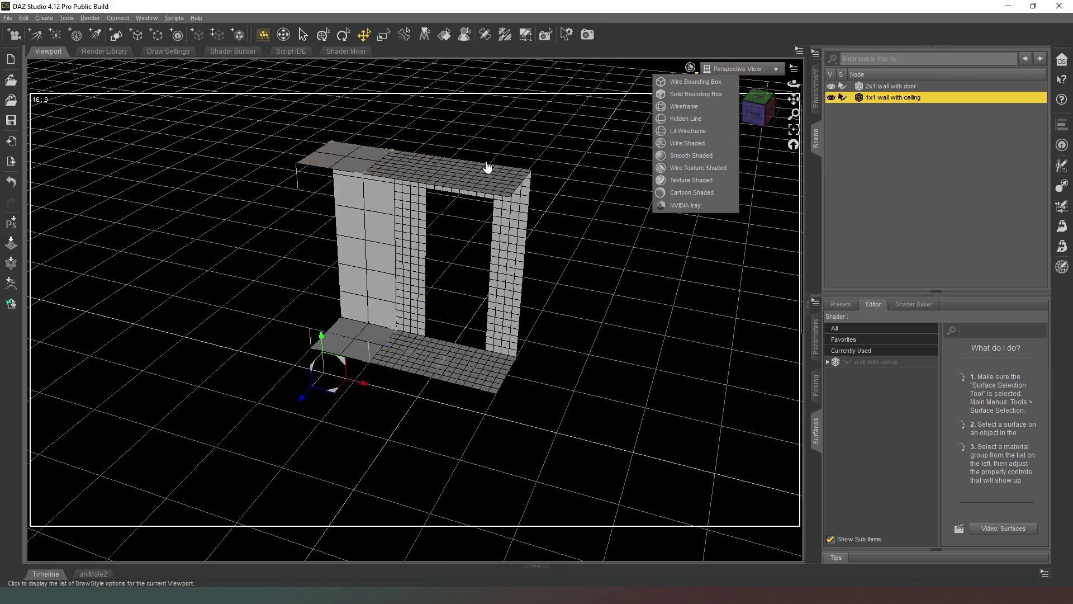
left_click(702, 182)
mouse_move(750, 119)
left_mouse_down()
mouse_move(716, 98)
mouse_move(752, 90)
mouse_move(730, 161)
left_mouse_up()
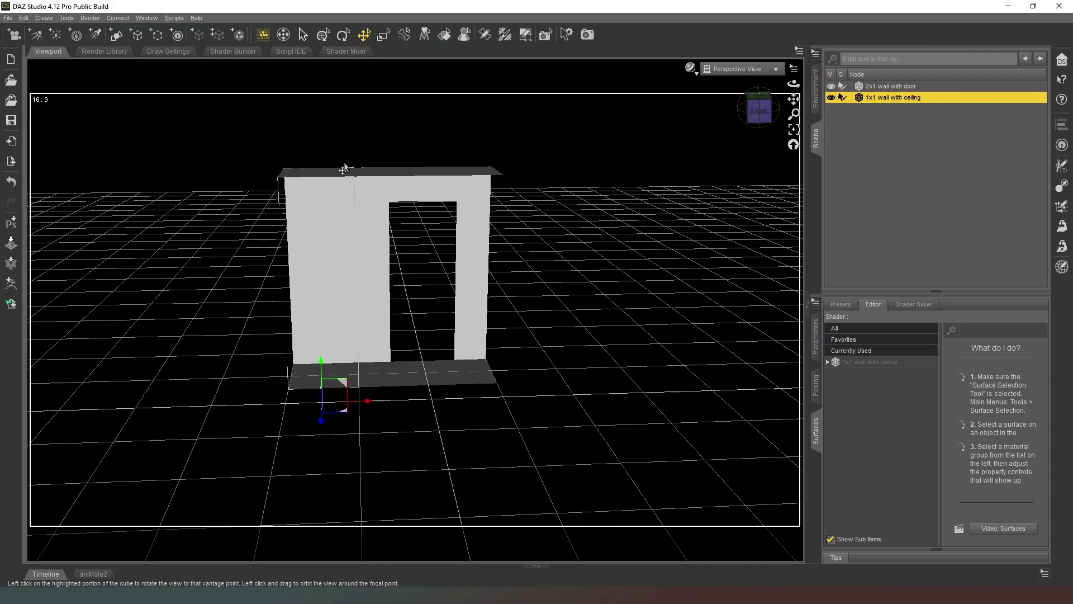
left_click_drag(750, 107, 706, 131)
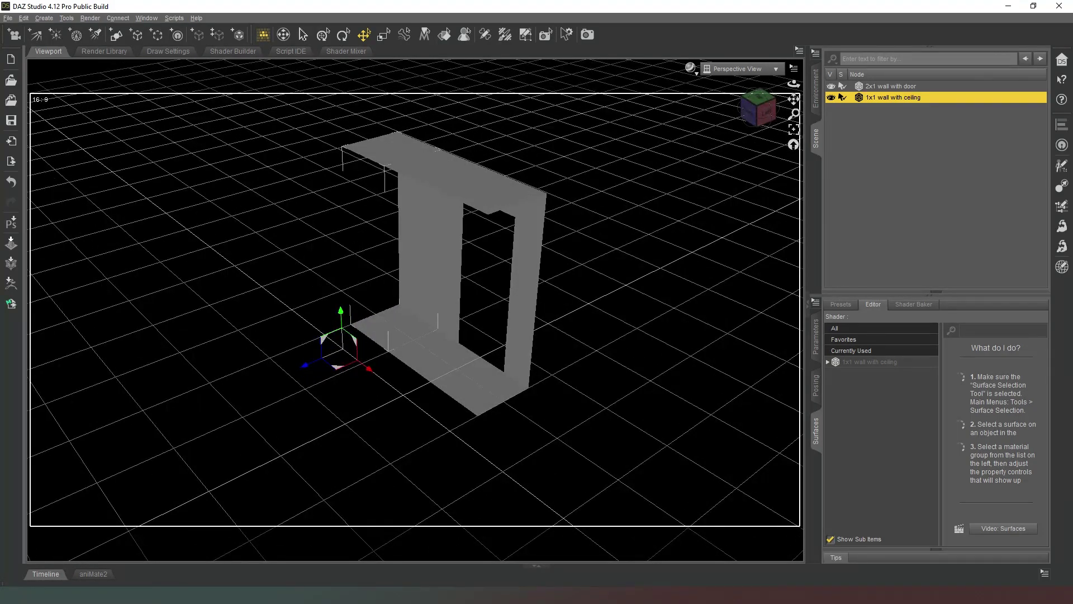
- Load the 1x1 wall window piece and move it flush against the free end of the door wall
left_click_drag(0, 407, 369, 410)
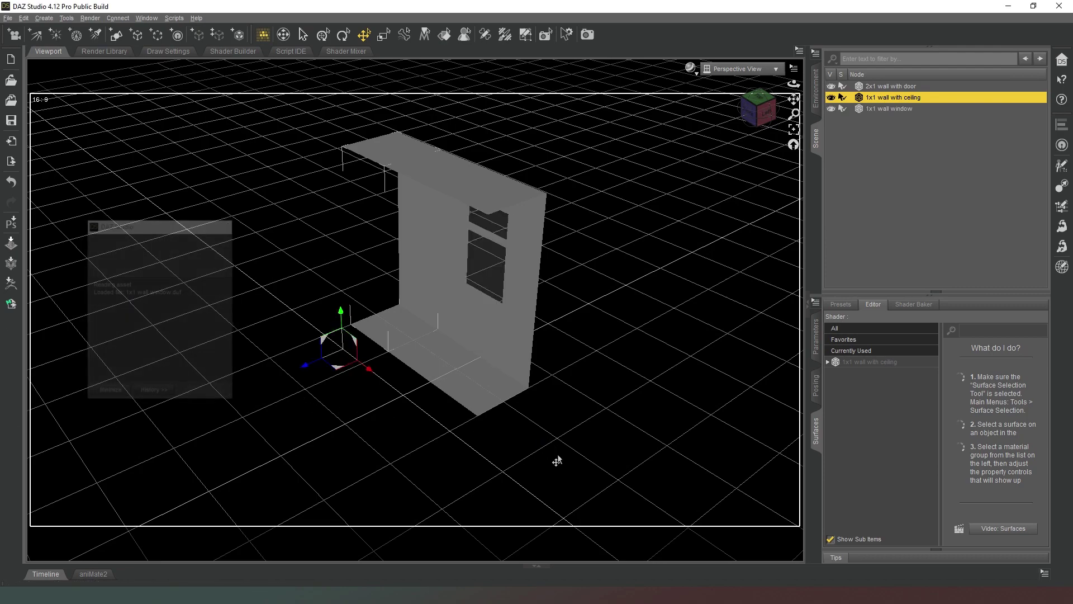
left_click(876, 108)
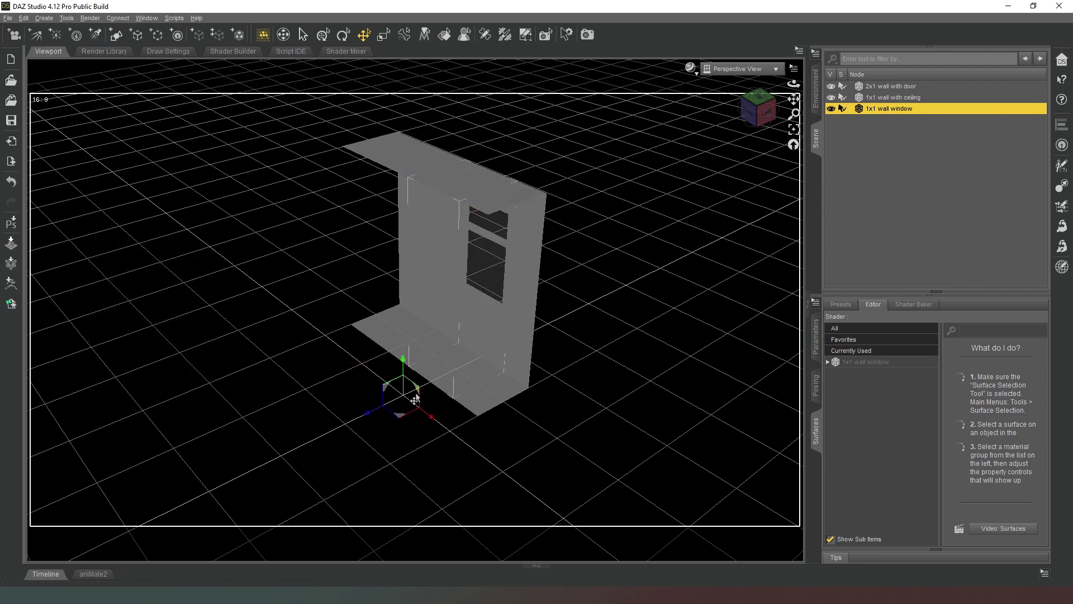
left_click(401, 412)
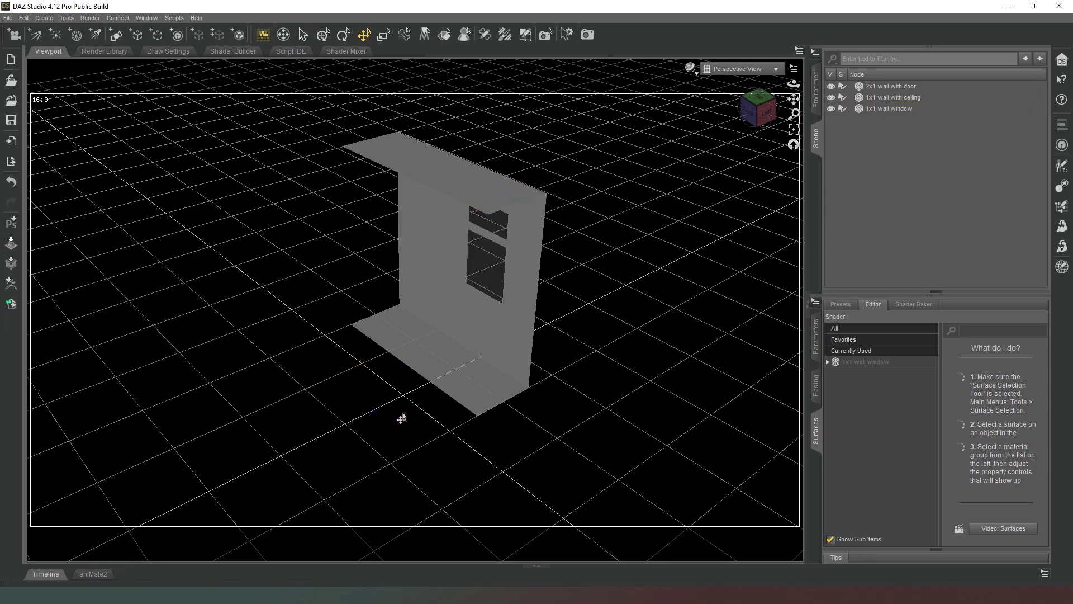
left_click(889, 113)
left_click_drag(399, 421, 514, 467)
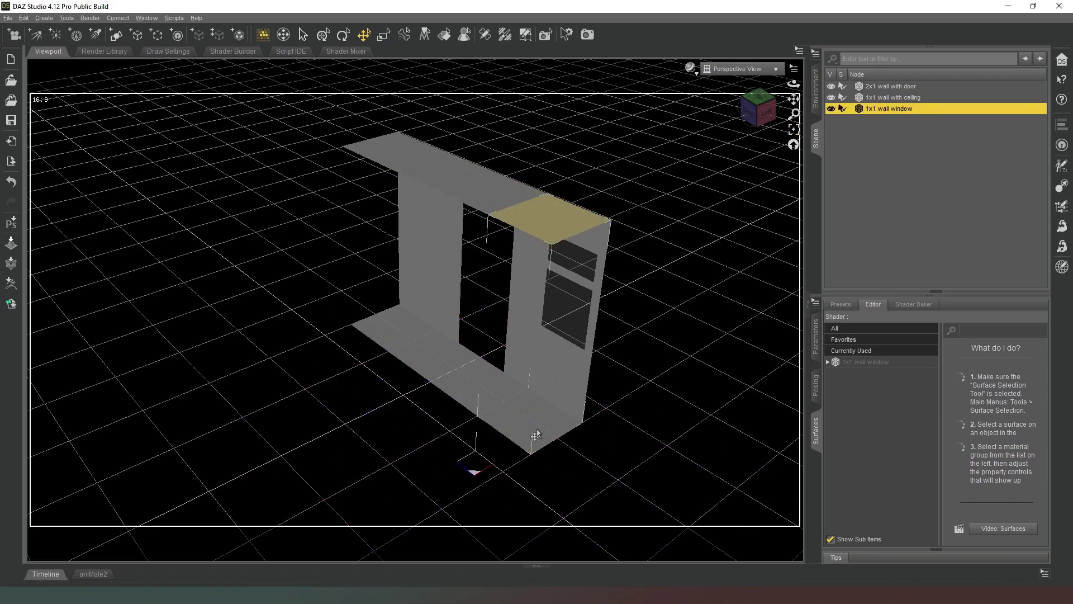
- Load the 1x1 Corner Piece, move it against the free end of the plain 1x1 wall, and inspect the assembled row
mouse_move(757, 106)
left_mouse_down()
mouse_move(774, 89)
mouse_move(762, 113)
left_mouse_up()
left_click_drag(1, 364, 196, 345)
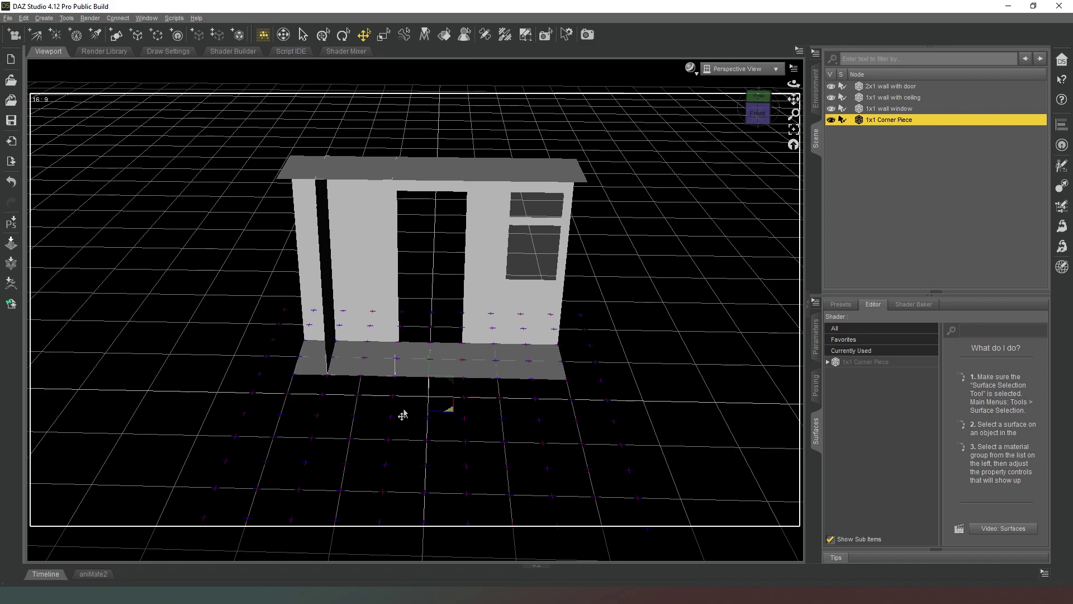
left_click_drag(402, 413, 314, 414)
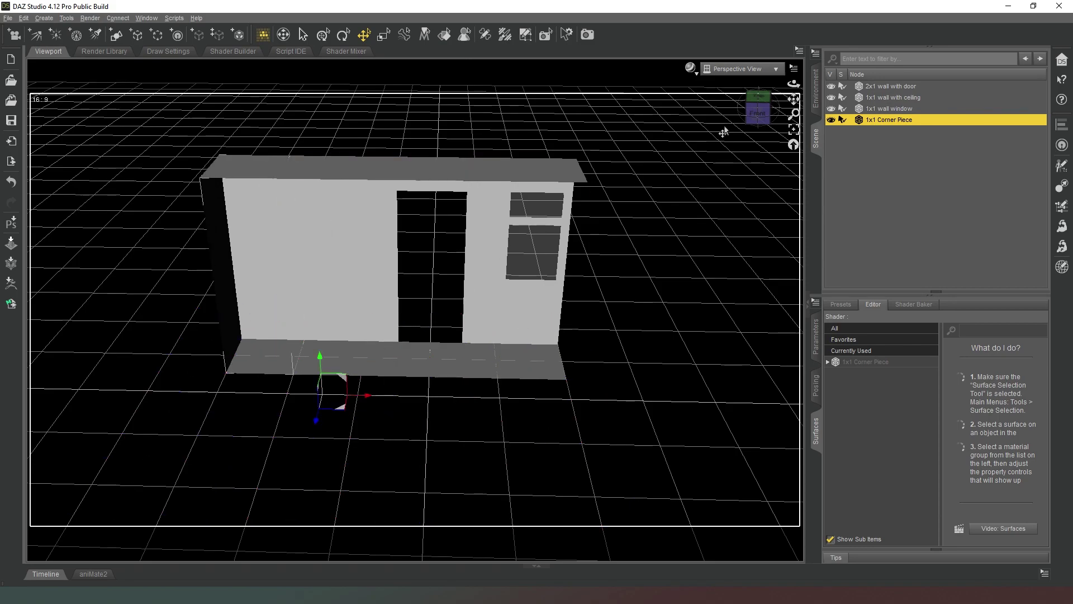
left_click_drag(755, 118, 774, 95)
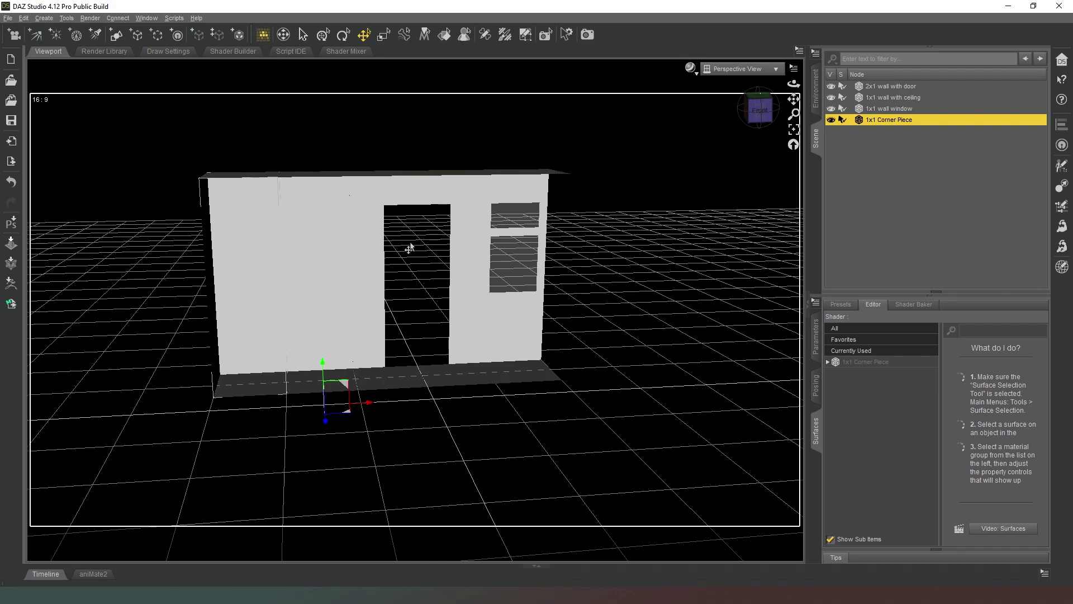
left_click_drag(767, 111, 733, 142)
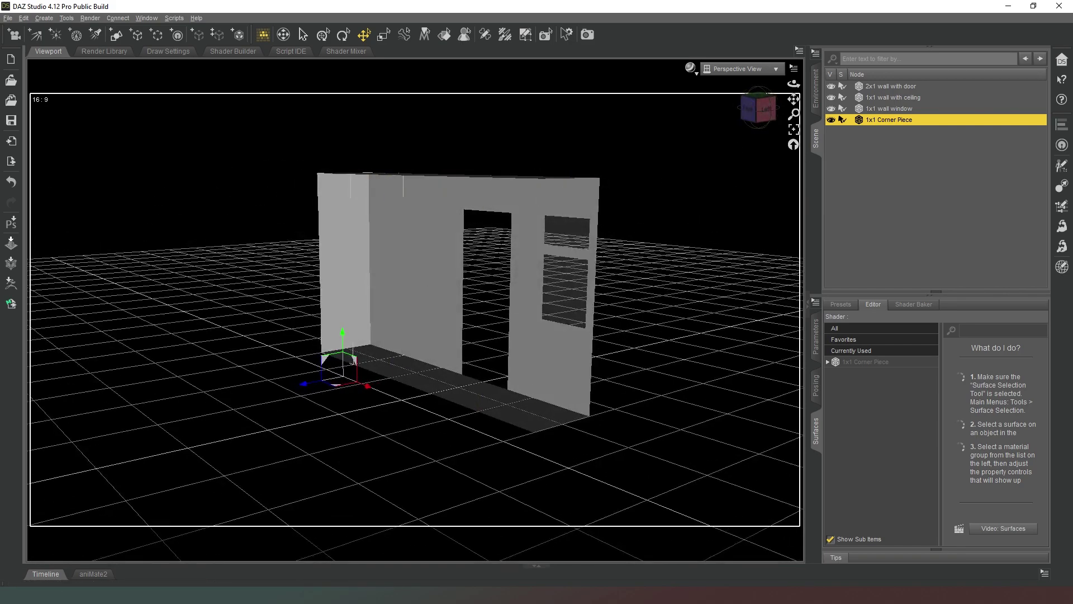